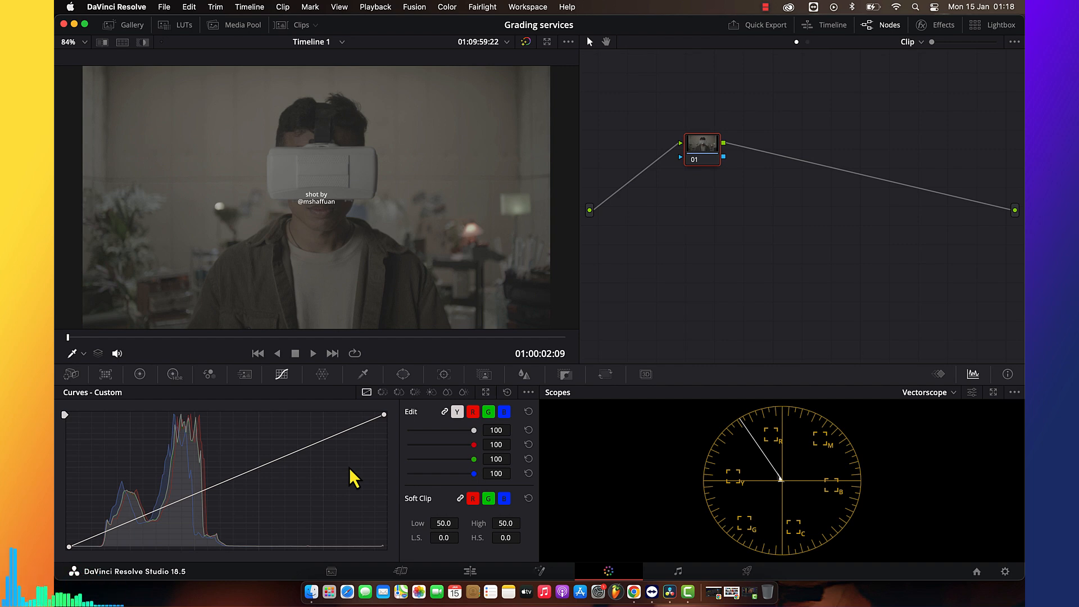
Open the gallery's Node trees album and apply the grade of the DWG_S-Gamut3 still to the clip
{"action": "left_click", "coordinate": [137, 27]}
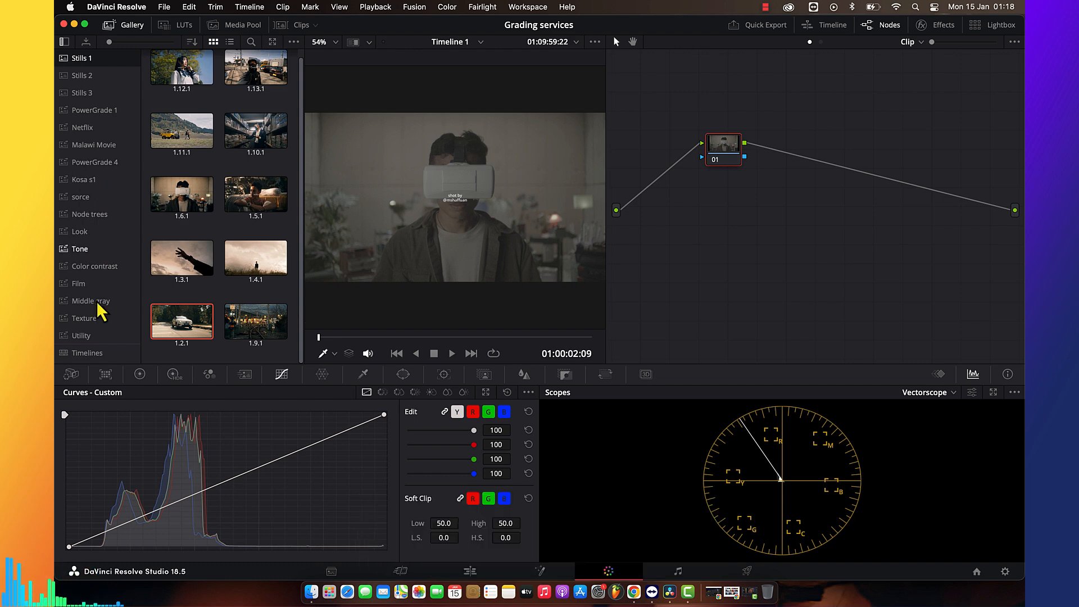
{"action": "left_click", "coordinate": [103, 221]}
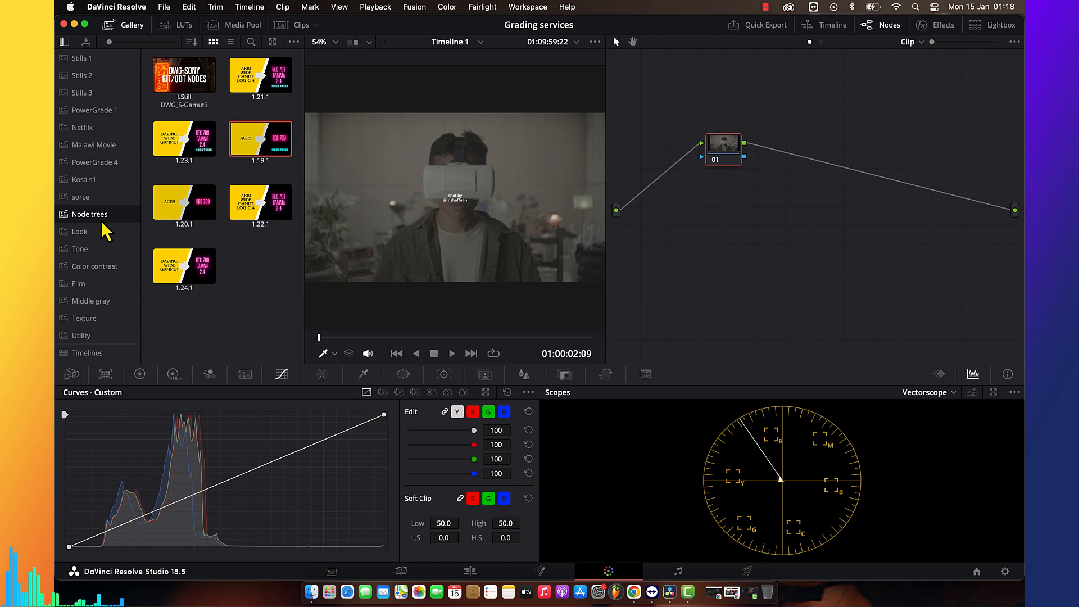
{"action": "right_click", "coordinate": [192, 71]}
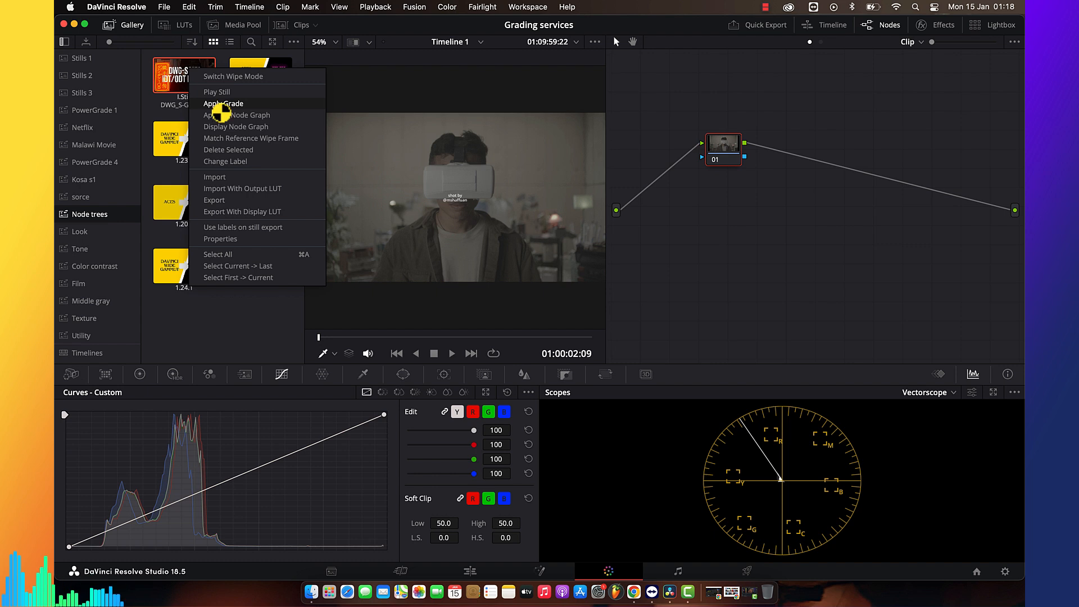
{"action": "left_click", "coordinate": [217, 103]}
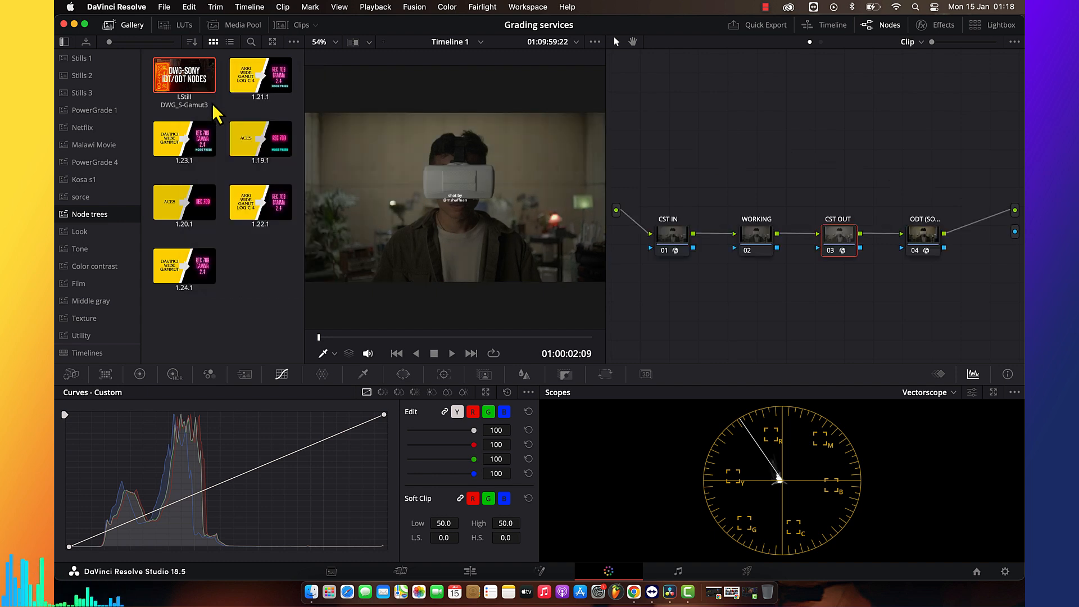
Apply the grades of stills 1.21.1, 1.23.1 and 1.19.1 to the clip one after another
{"action": "right_click", "coordinate": [280, 79]}
{"action": "left_click", "coordinate": [309, 113]}
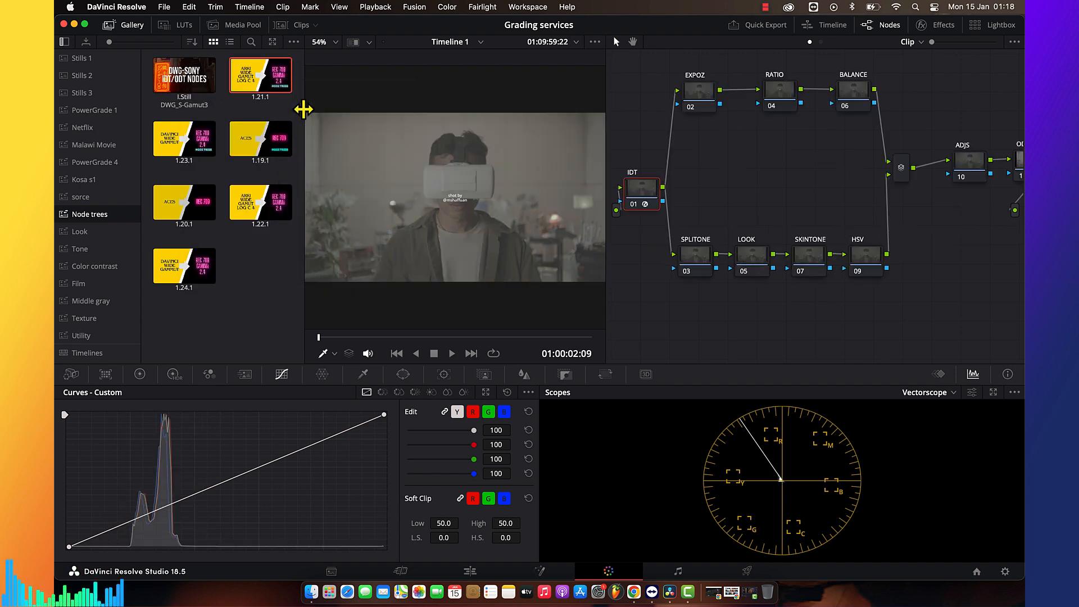
{"action": "right_click", "coordinate": [193, 143]}
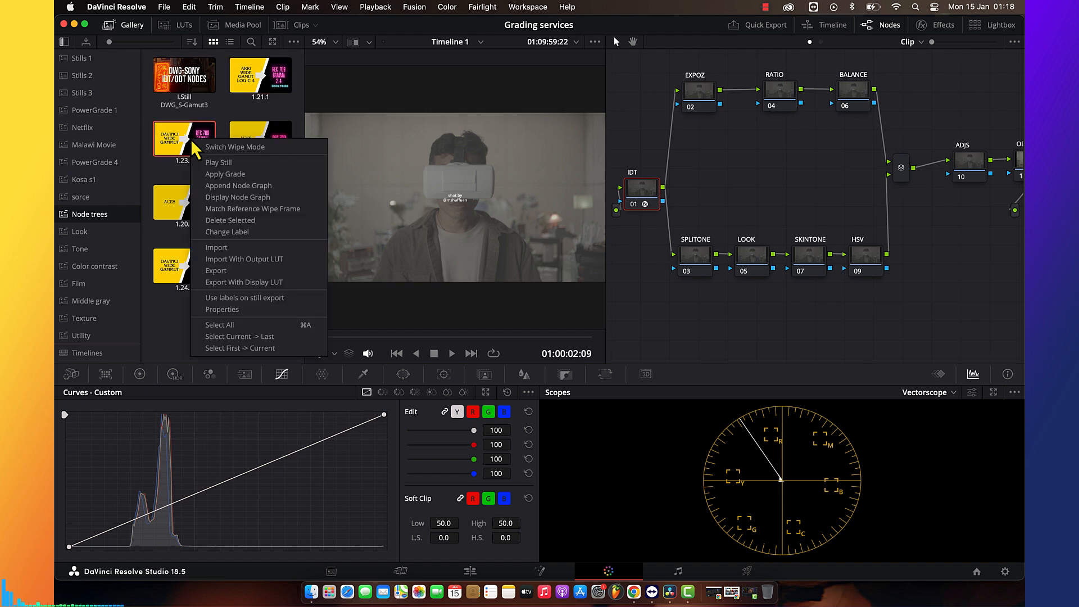
{"action": "left_click", "coordinate": [212, 171]}
{"action": "right_click", "coordinate": [248, 138]}
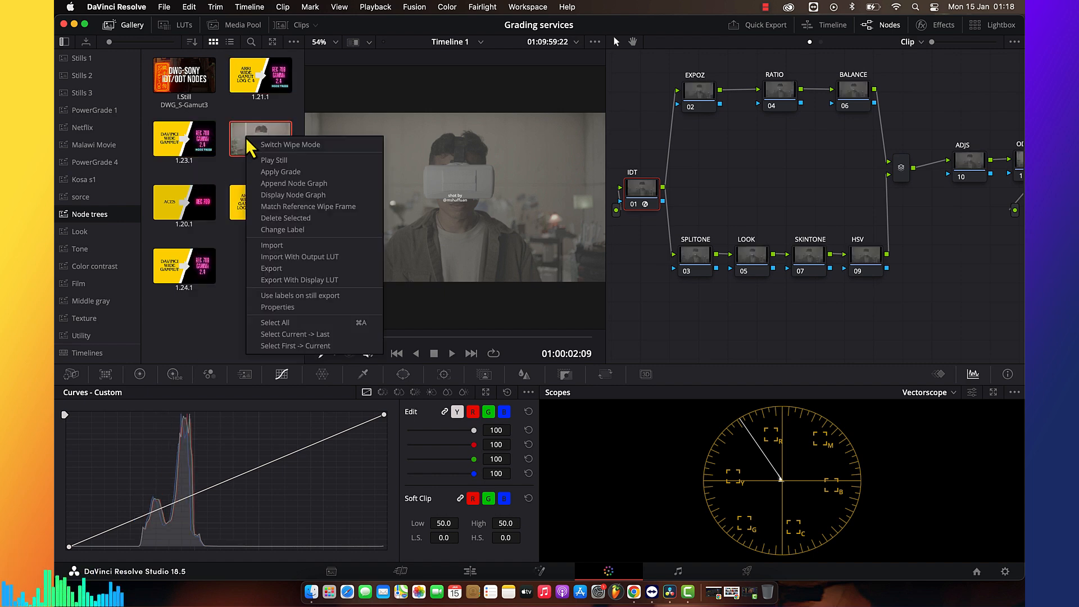
{"action": "left_click", "coordinate": [269, 172]}
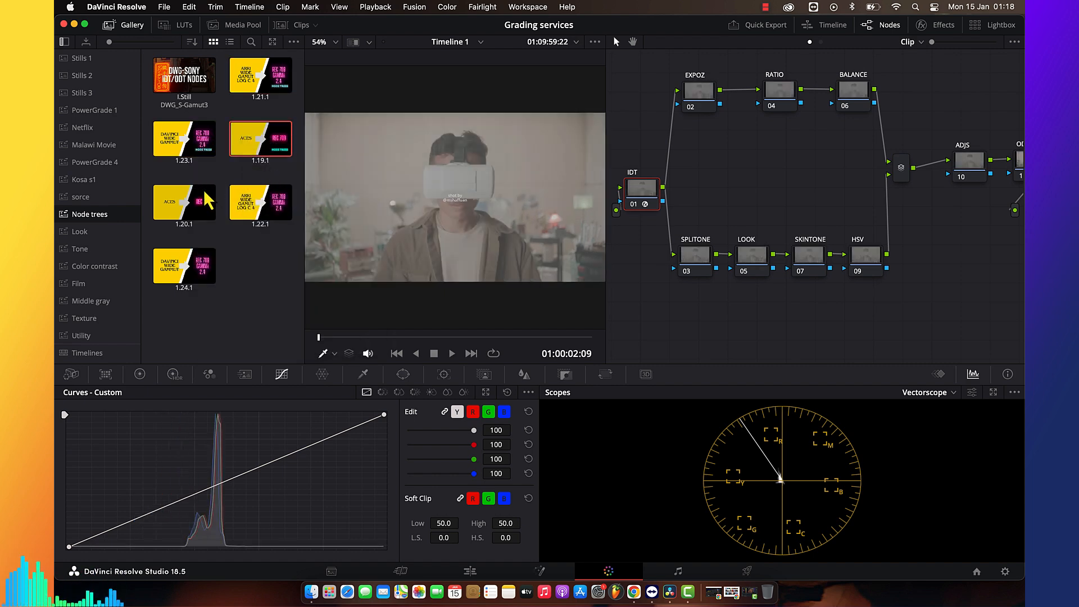
Apply the grades of stills 1.20.1, 1.22.1 and 1.24.1 to the clip one after another
{"action": "right_click", "coordinate": [198, 195]}
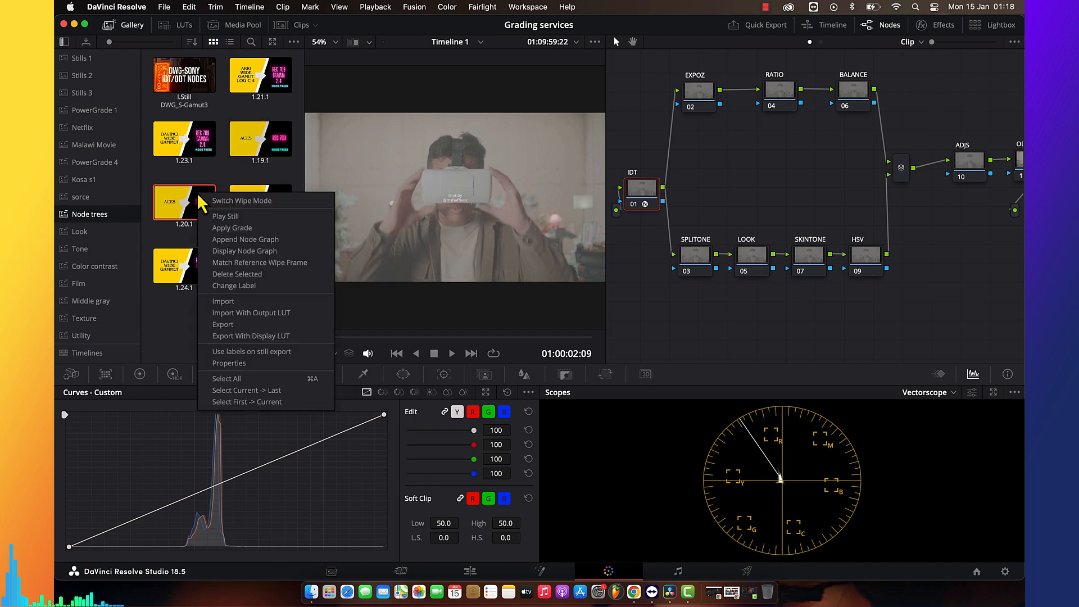
{"action": "left_click", "coordinate": [232, 228]}
{"action": "right_click", "coordinate": [271, 214]}
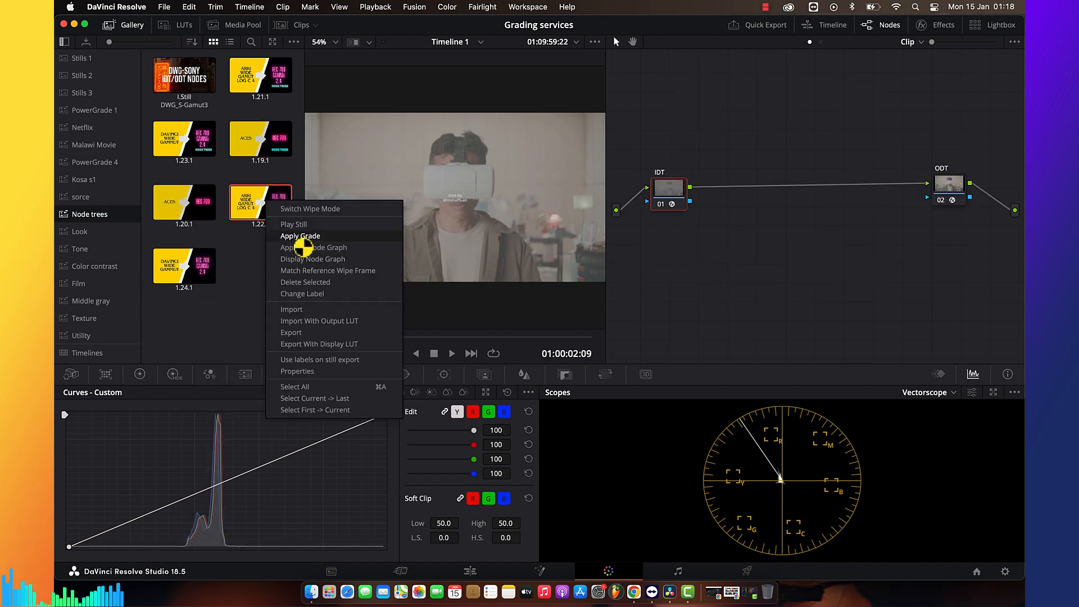
{"action": "left_click", "coordinate": [294, 245]}
{"action": "right_click", "coordinate": [170, 270]}
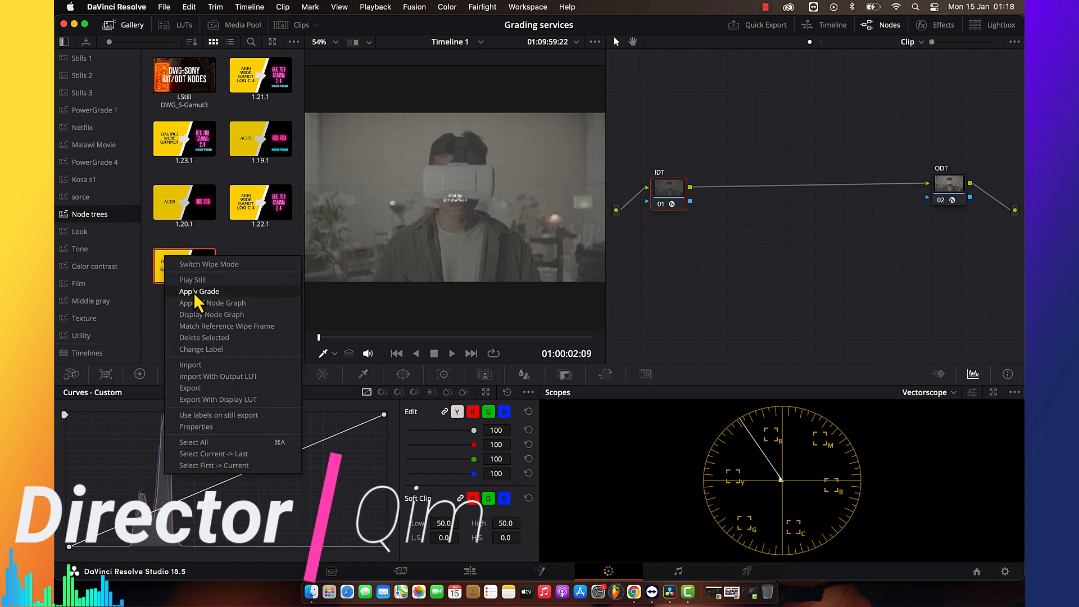
{"action": "left_click", "coordinate": [198, 303]}
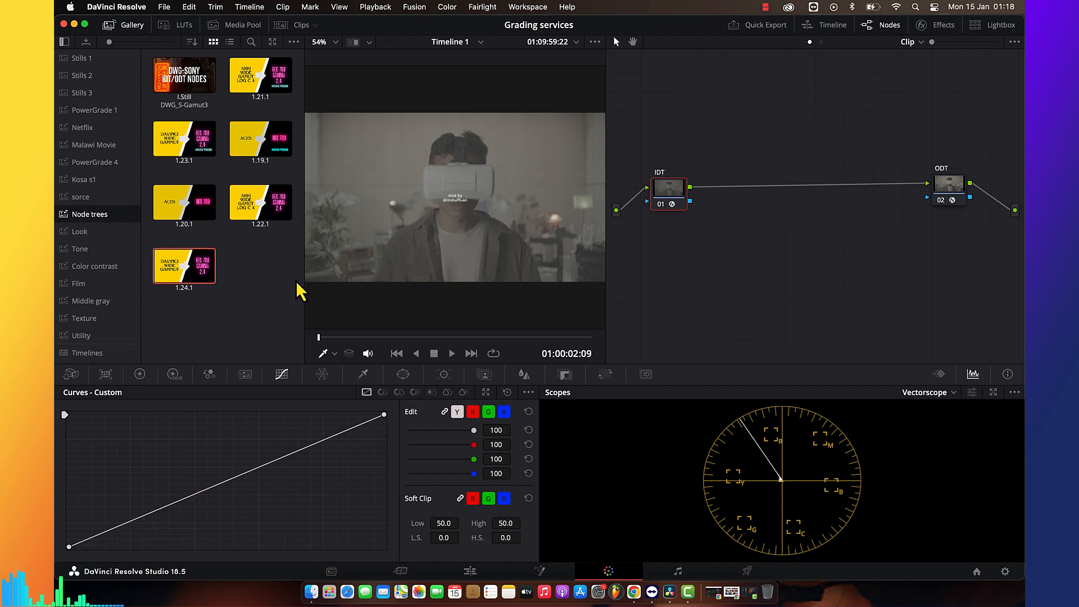
Apply the ACES node tree from still 1.20.1 and view the IDT node's ACES Transform settings, then return to the gallery
{"action": "right_click", "coordinate": [199, 203]}
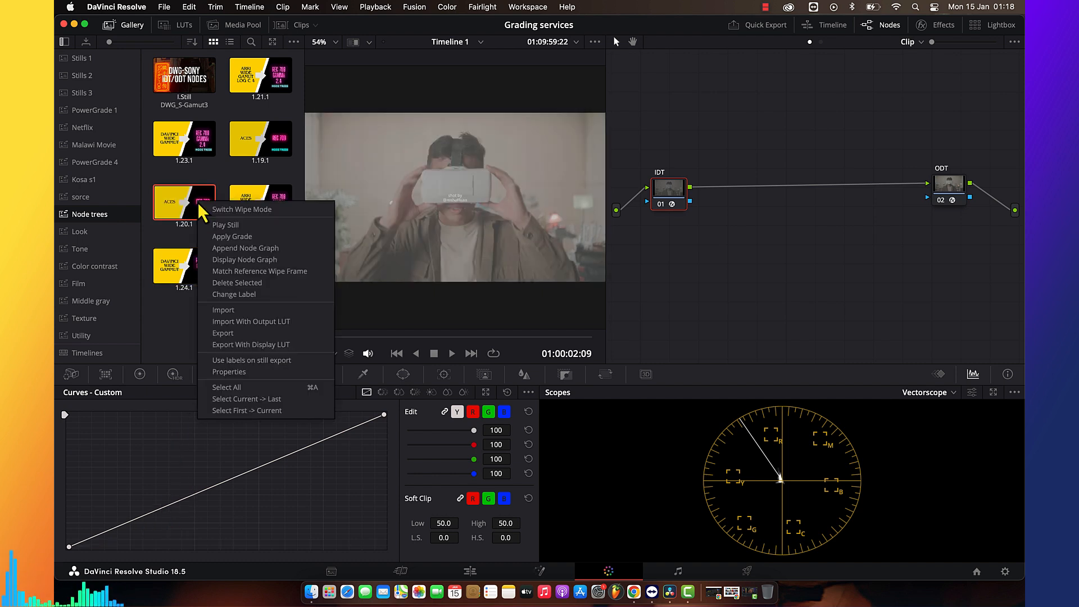
{"action": "left_click", "coordinate": [229, 239]}
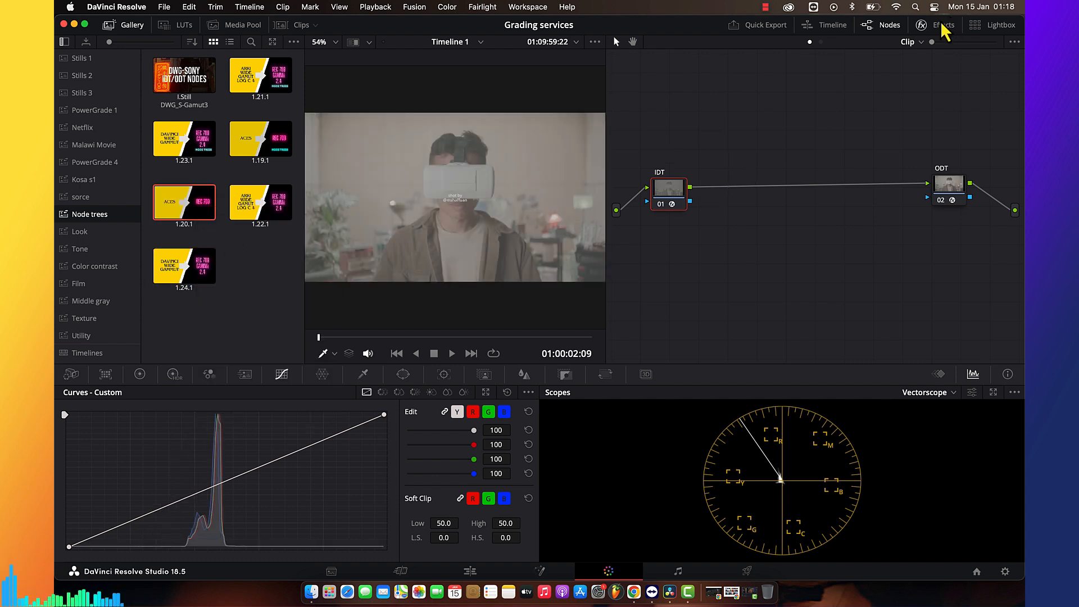
{"action": "left_click", "coordinate": [942, 27]}
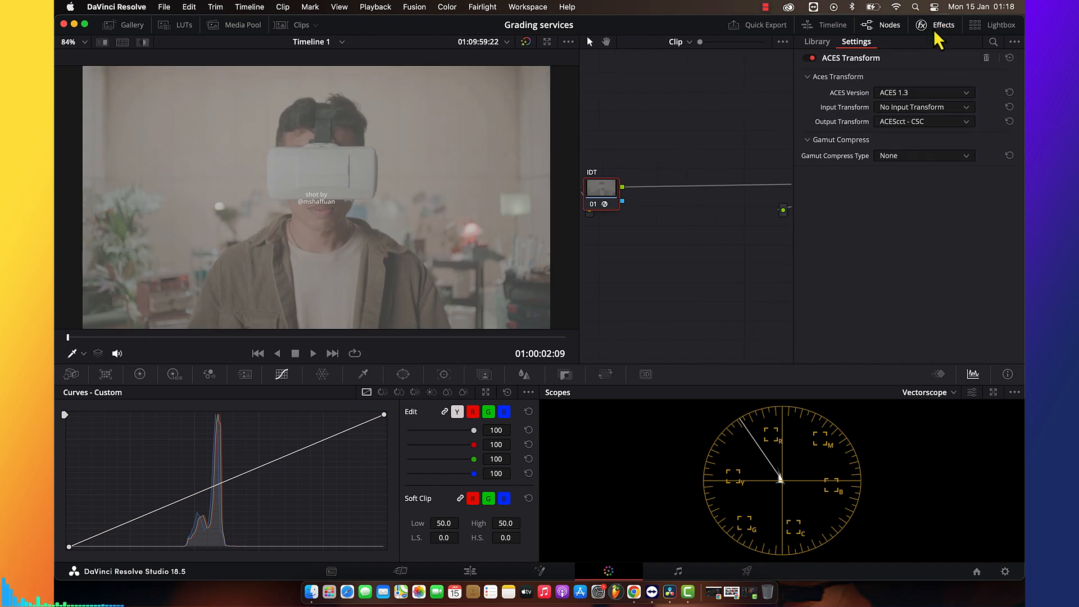
{"action": "left_click", "coordinate": [933, 27]}
{"action": "left_click", "coordinate": [129, 27]}
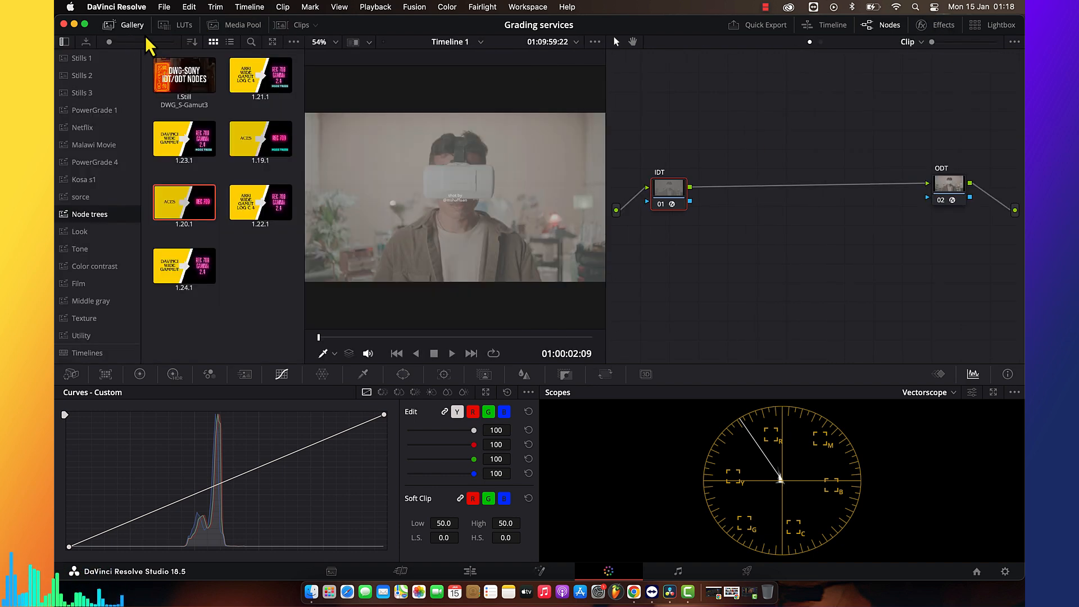
Apply the ARRI node tree from still 1.21.1, then replace it with the DaVinci Wide Gamut node tree from still 1.23.1
{"action": "right_click", "coordinate": [254, 75]}
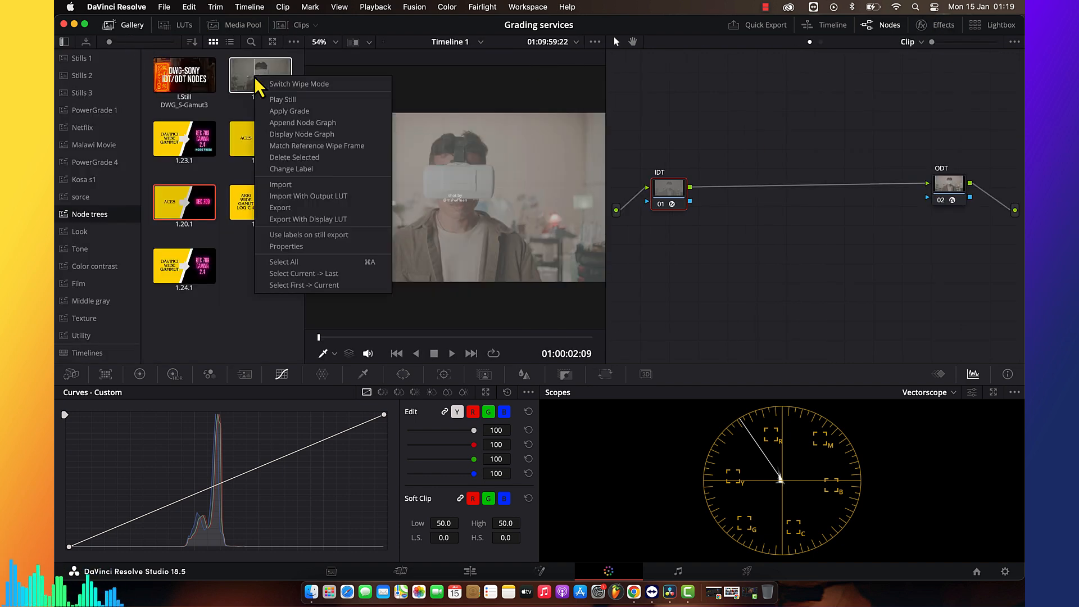
{"action": "left_click", "coordinate": [291, 114]}
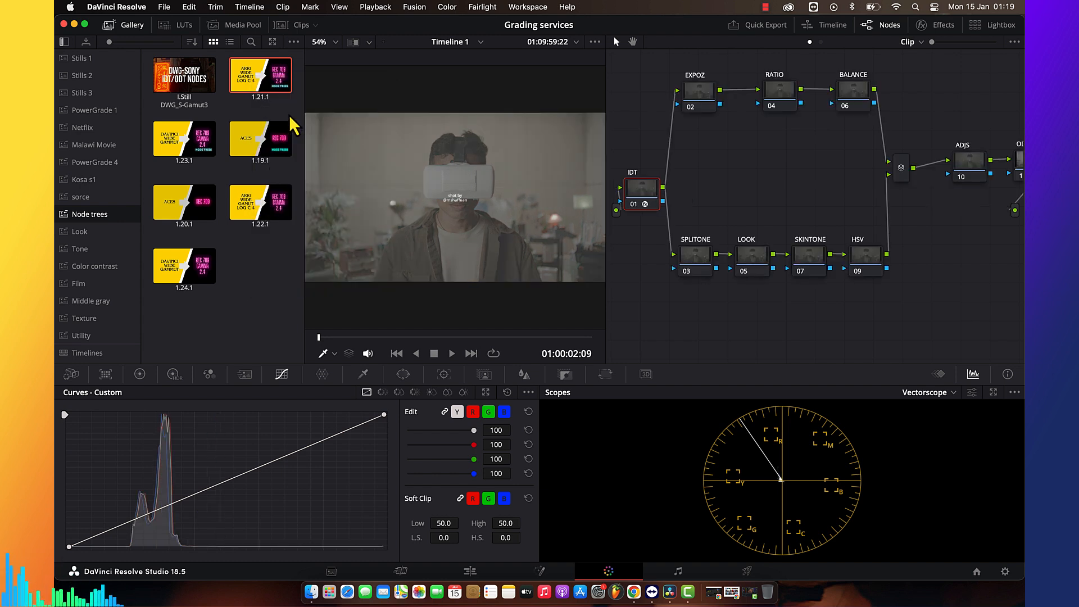
{"action": "right_click", "coordinate": [177, 138]}
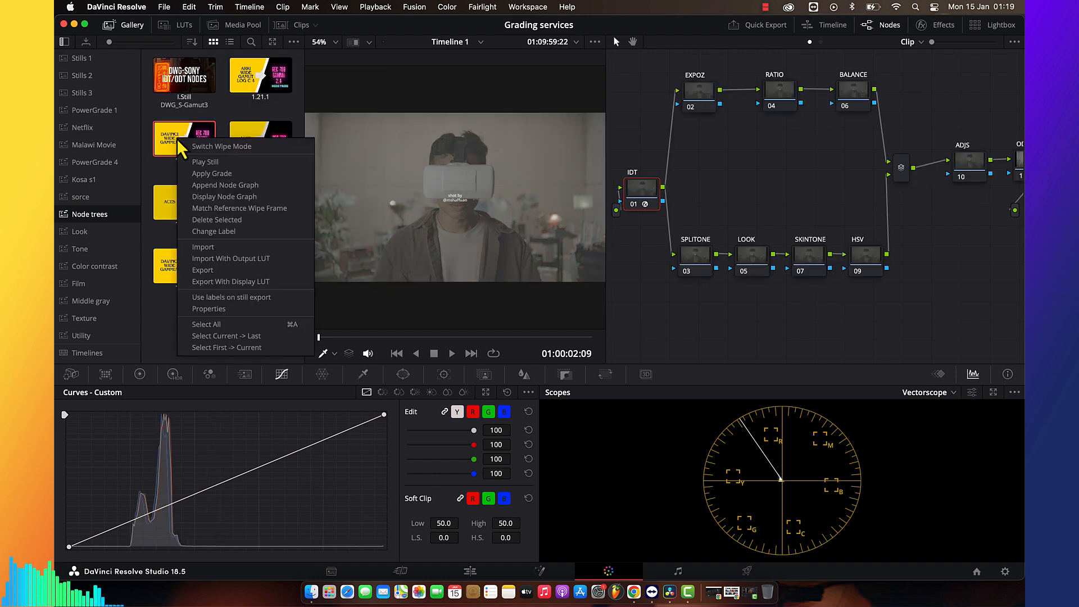
{"action": "left_click", "coordinate": [209, 185]}
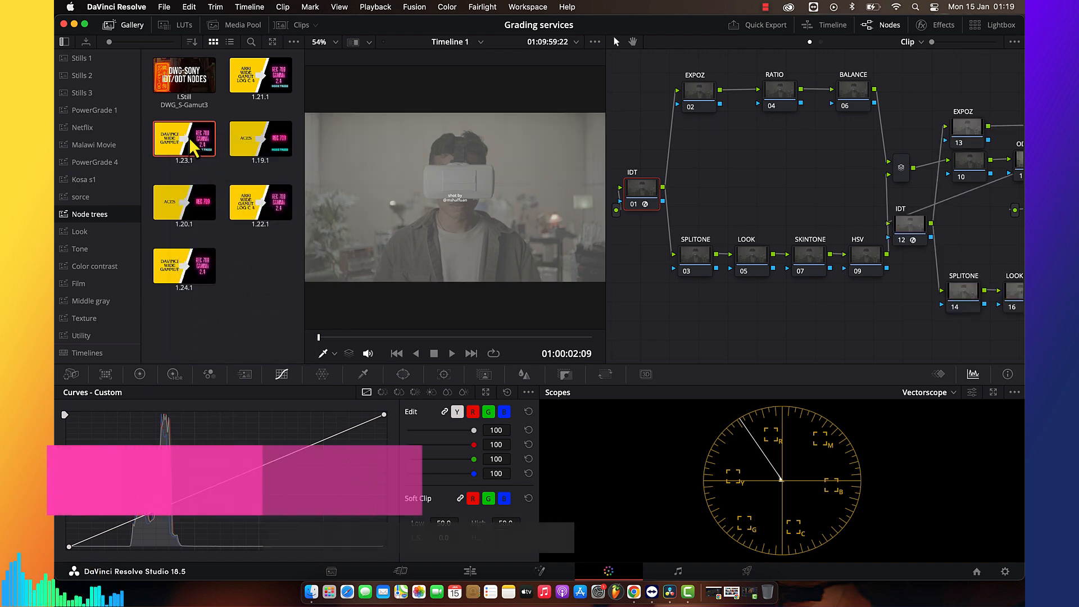
{"action": "right_click", "coordinate": [203, 162]}
{"action": "left_click", "coordinate": [213, 174]}
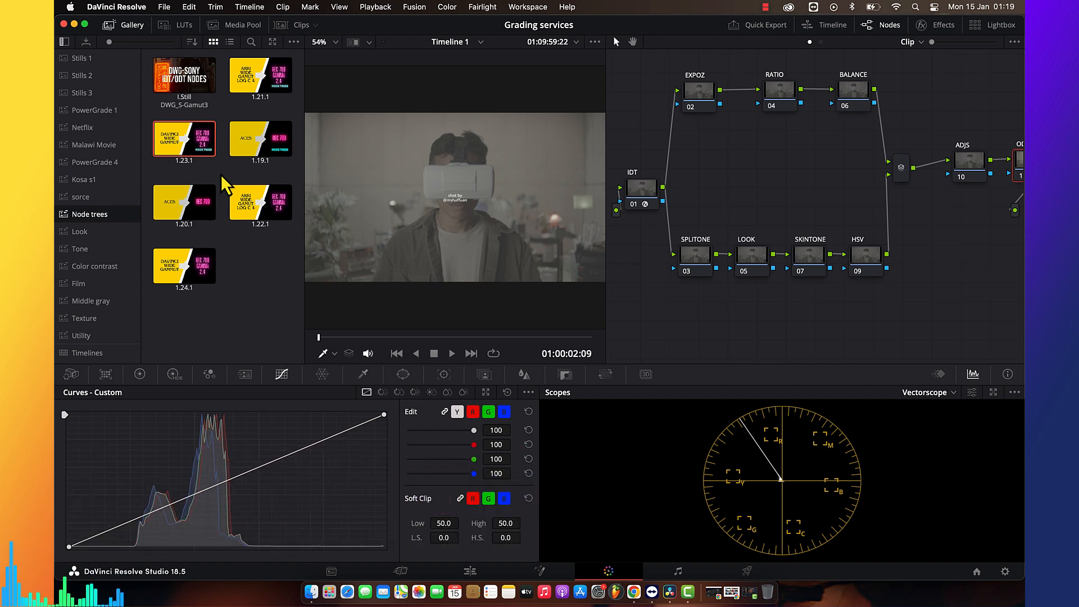
Apply the ARRI Wide Gamut 4 node tree from still 1.22.1 and open the IDT node's Color Space Transform settings
{"action": "right_click", "coordinate": [262, 200]}
{"action": "left_click", "coordinate": [294, 234]}
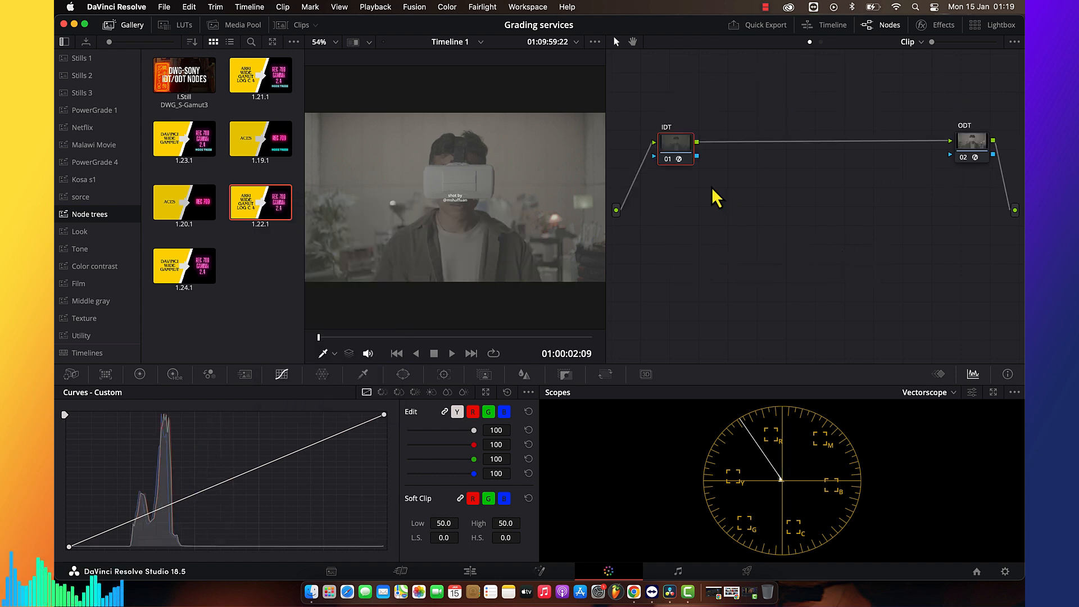
{"action": "left_click", "coordinate": [940, 30]}
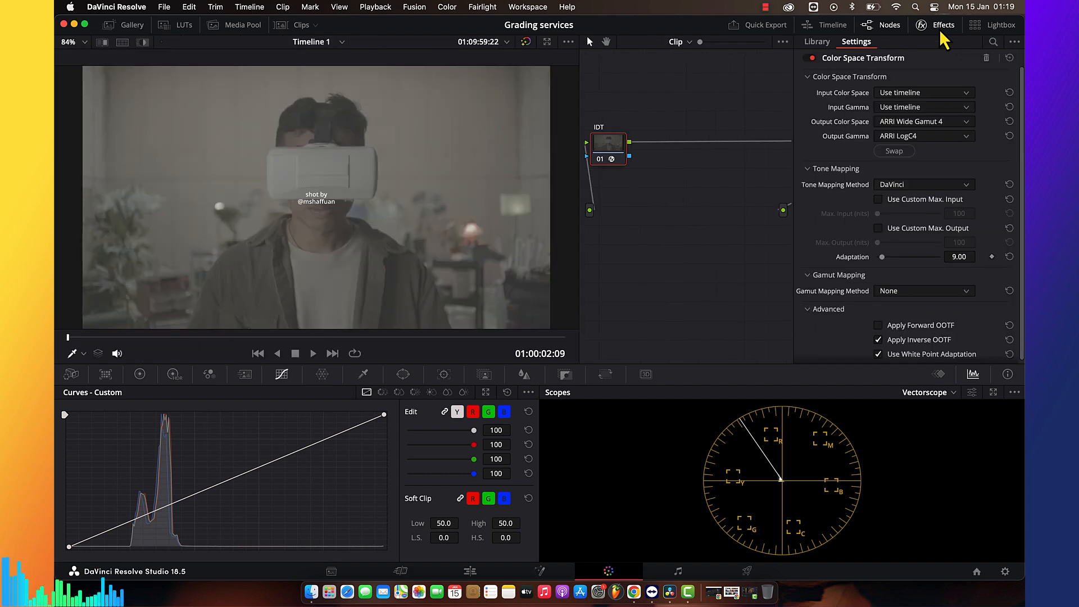
Look up the Sony entries among the IDT node's Input Color Space options and close the effect settings without choosing one
{"action": "left_click", "coordinate": [922, 93]}
{"action": "type", "text": "so"}
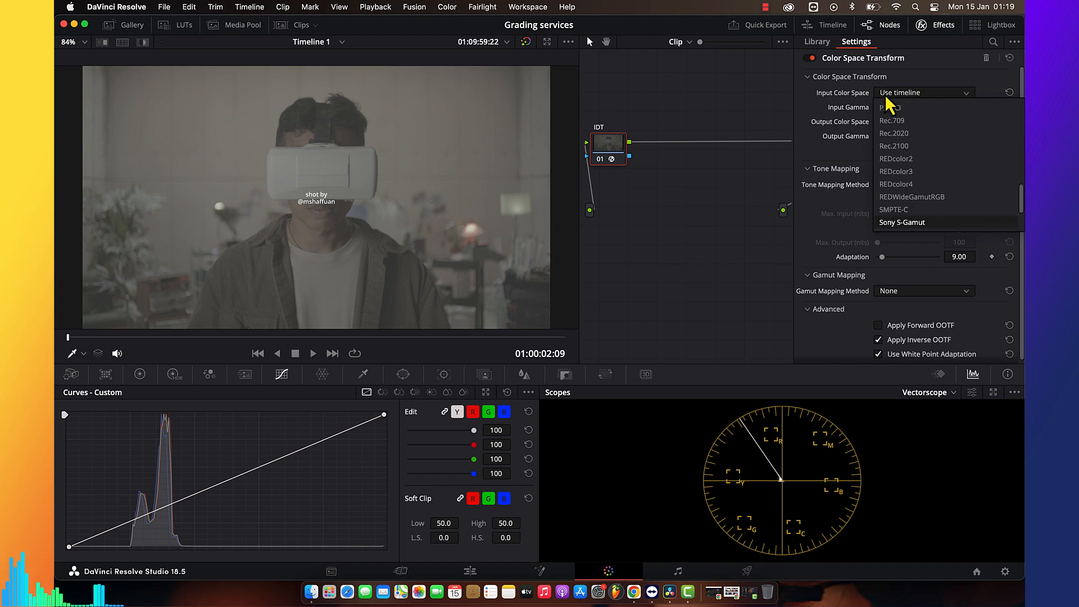
{"action": "left_click", "coordinate": [705, 123]}
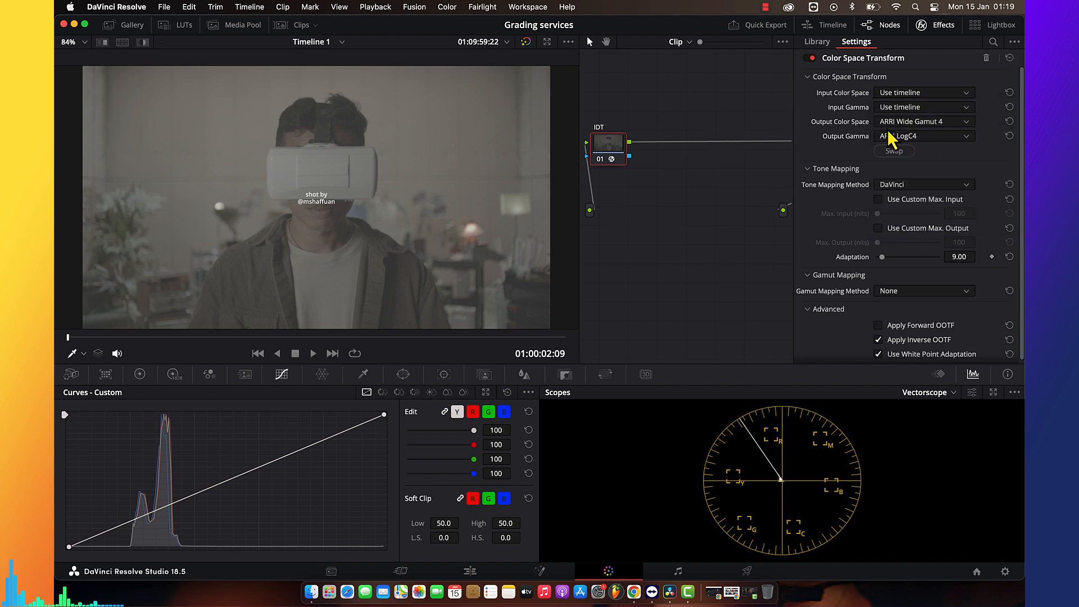
{"action": "left_click", "coordinate": [944, 32]}
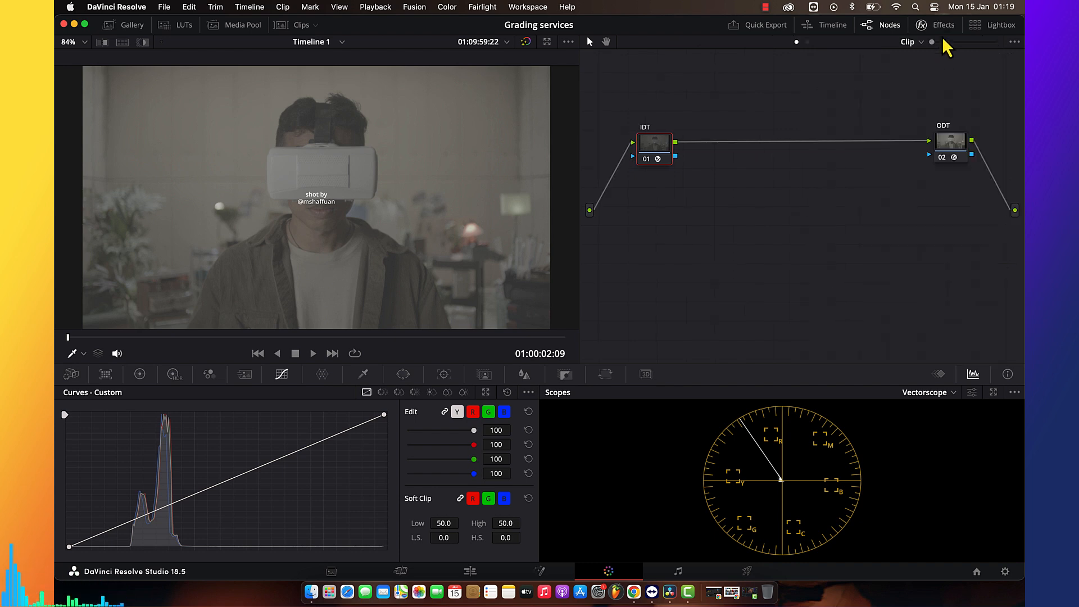
Open the ODT node's Color Space Transform settings and check the project's Color Management settings against them
{"action": "left_click", "coordinate": [958, 149]}
{"action": "left_click", "coordinate": [945, 32]}
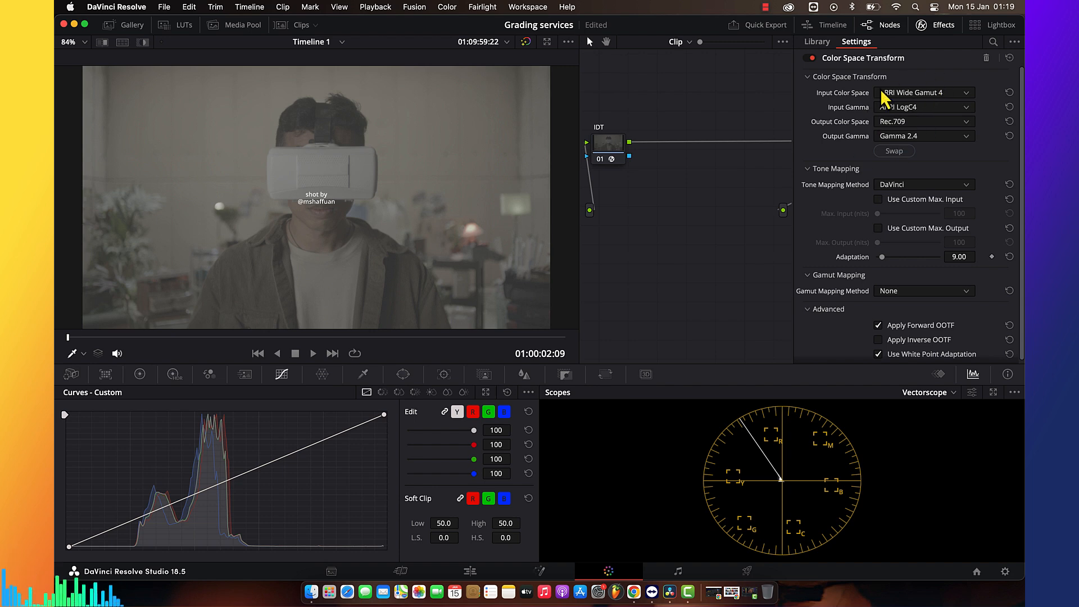
{"action": "left_click", "coordinate": [1006, 571]}
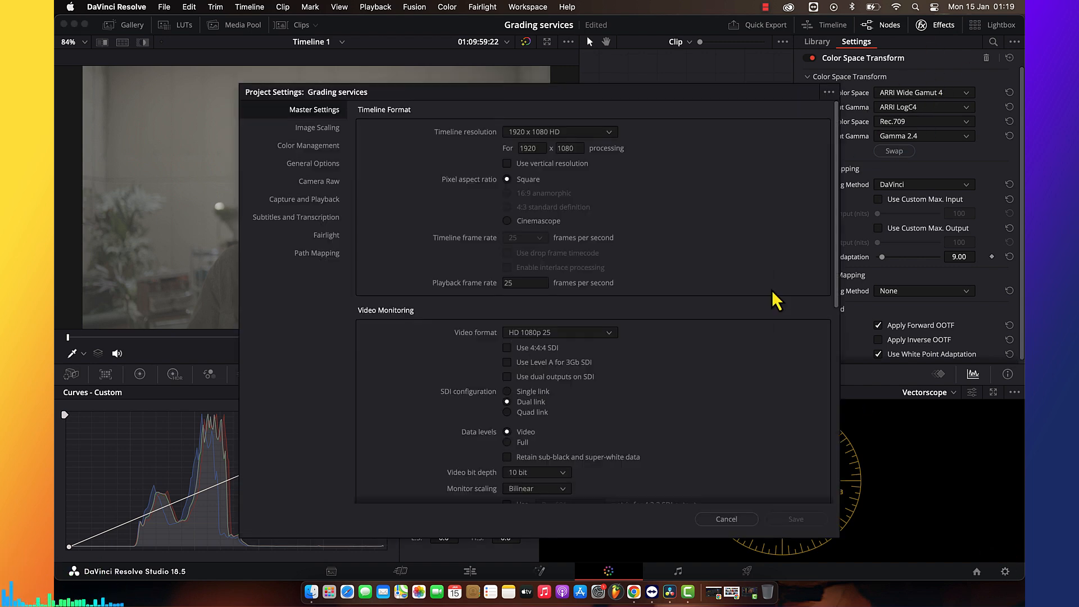
{"action": "left_click", "coordinate": [311, 147]}
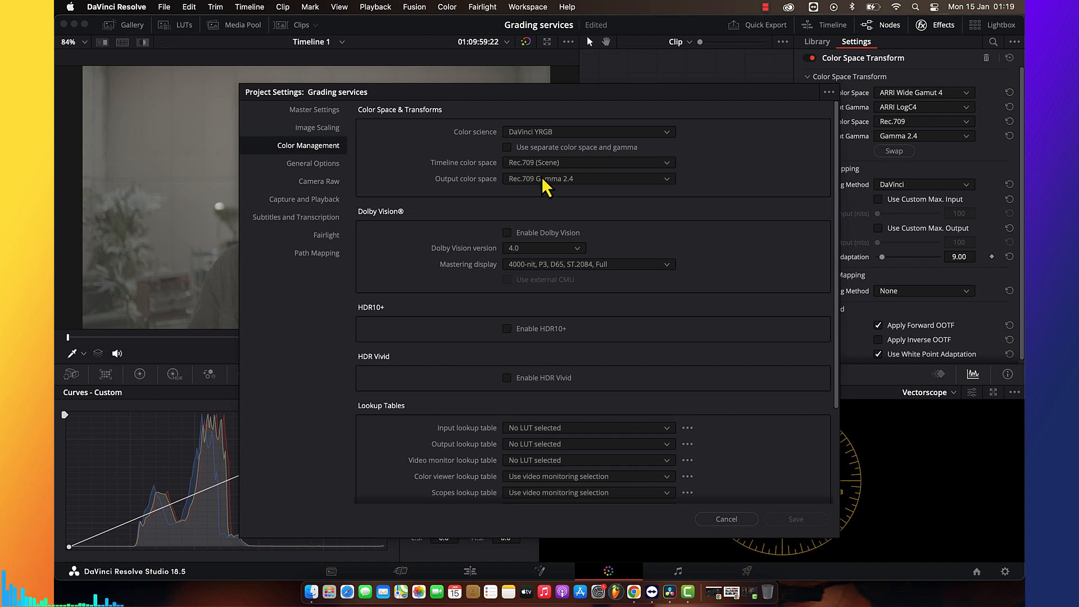
{"action": "left_click", "coordinate": [723, 519]}
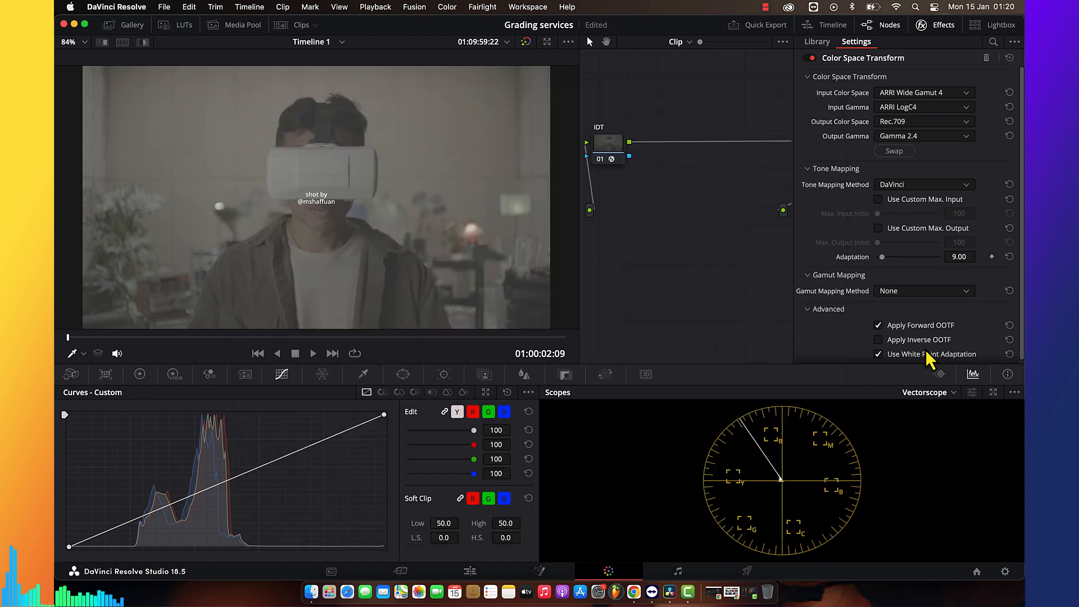
{"action": "left_click", "coordinate": [1005, 572]}
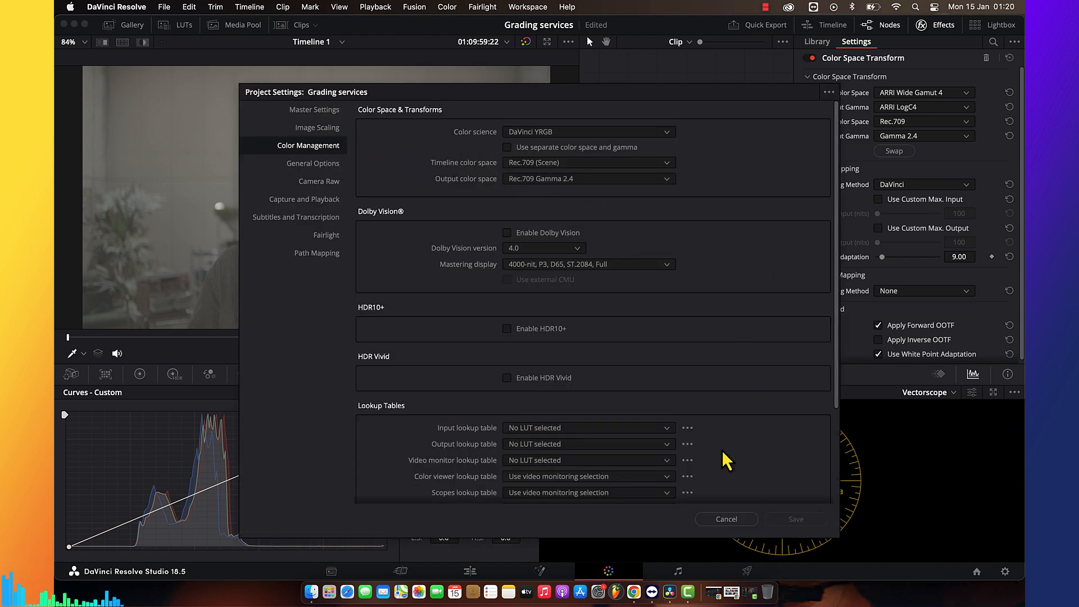
{"action": "left_click", "coordinate": [723, 520]}
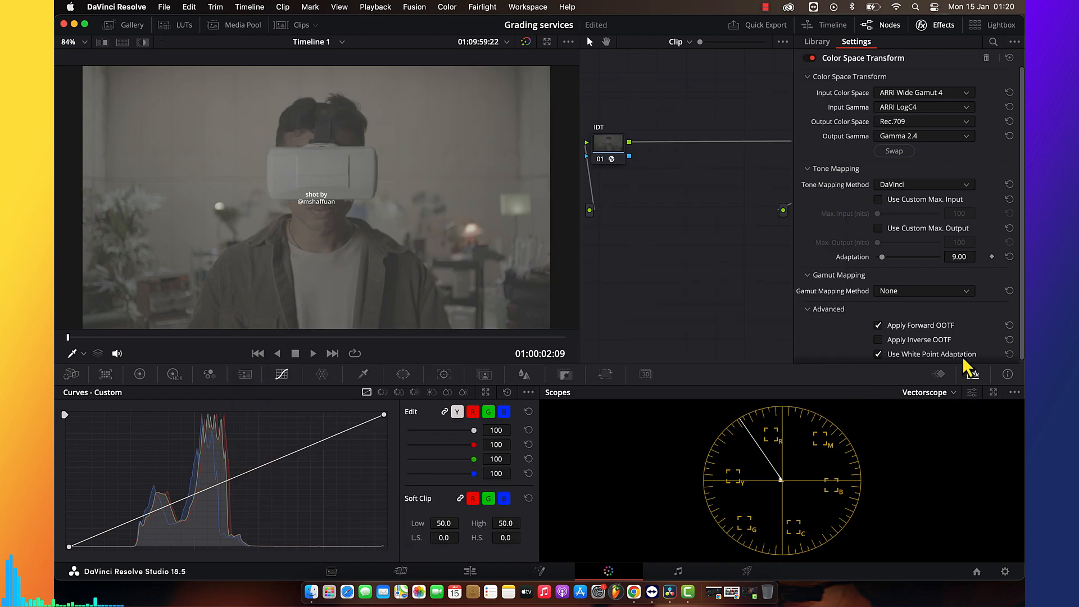
Replace the clip's current nodes with the ARRI Wide Gamut node tree from still 1.21.1 and close the gallery
{"action": "left_click", "coordinate": [935, 24]}
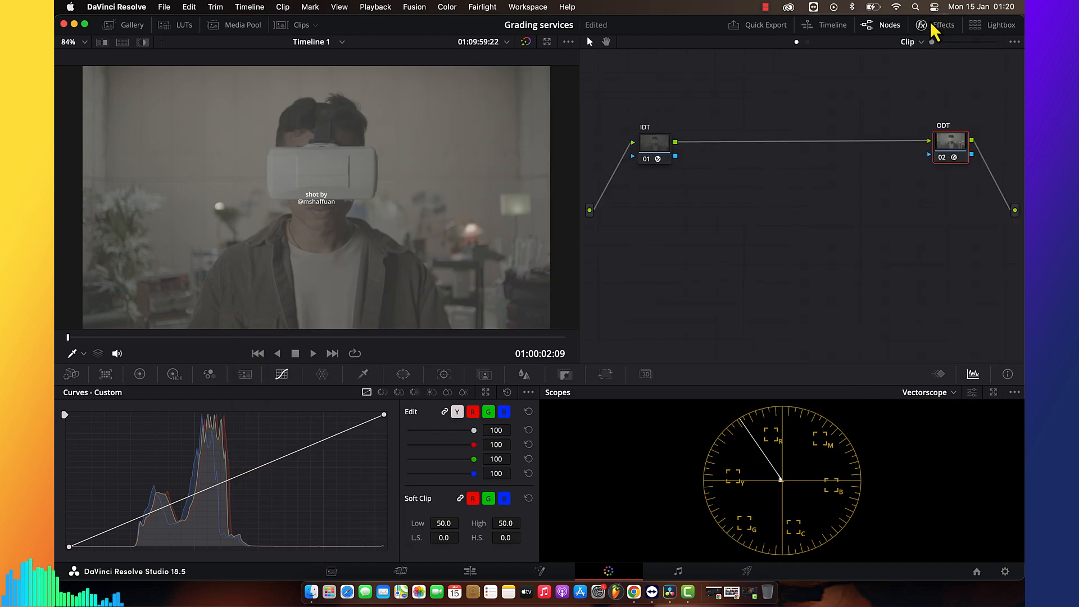
{"action": "left_click", "coordinate": [135, 27]}
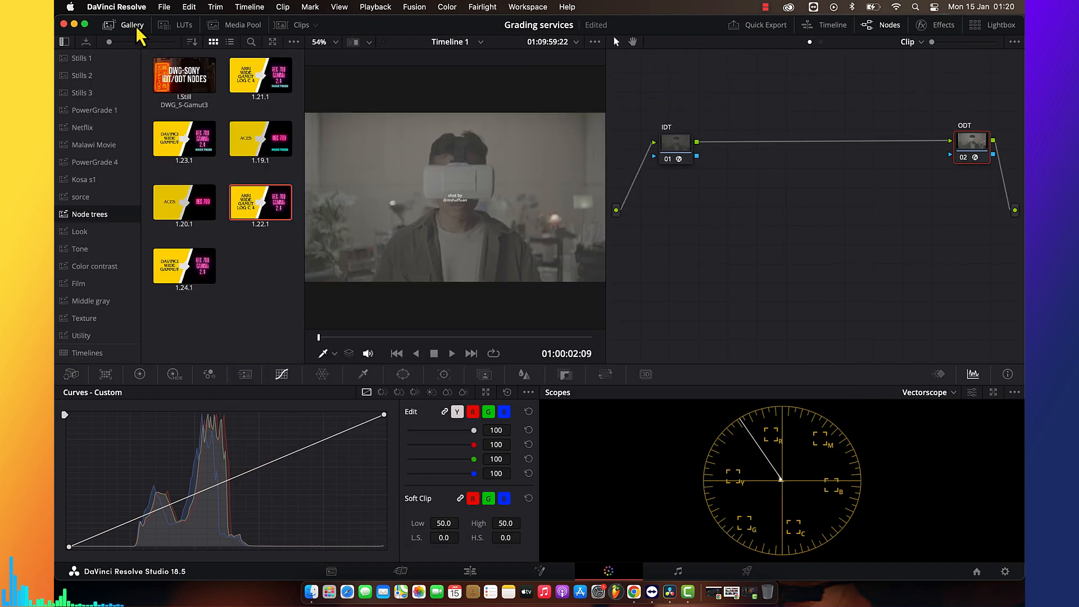
{"action": "left_click", "coordinate": [236, 309]}
{"action": "left_click", "coordinate": [186, 144]}
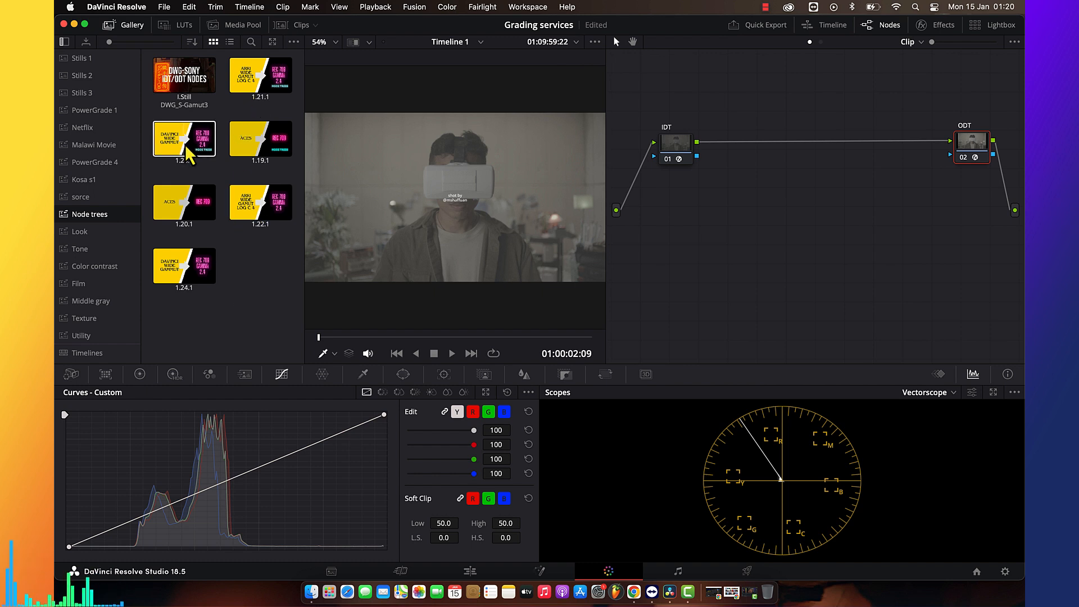
{"action": "right_click", "coordinate": [255, 72]}
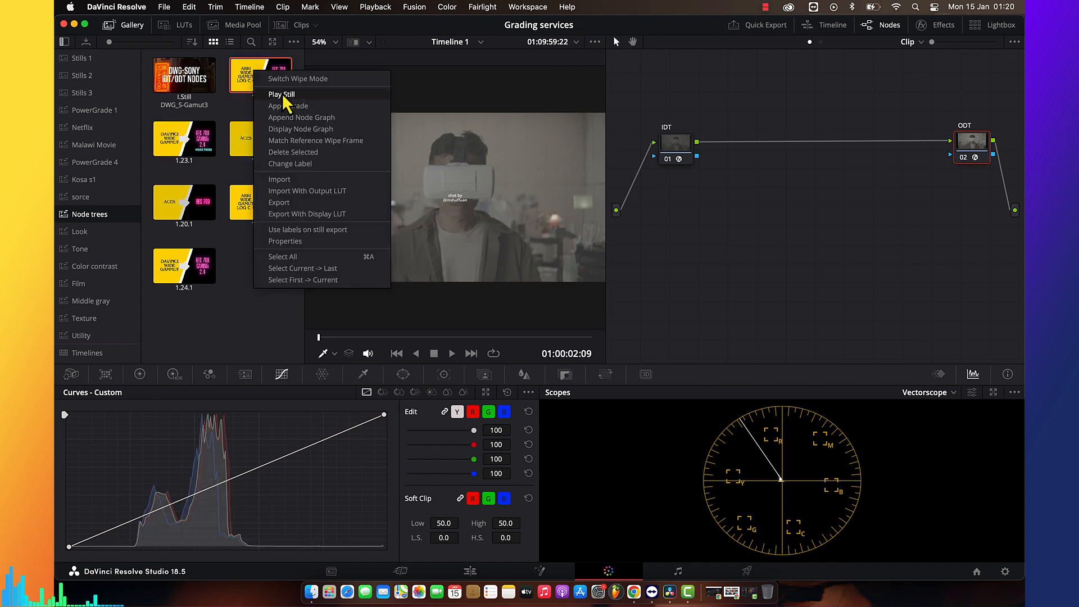
{"action": "left_click", "coordinate": [287, 107]}
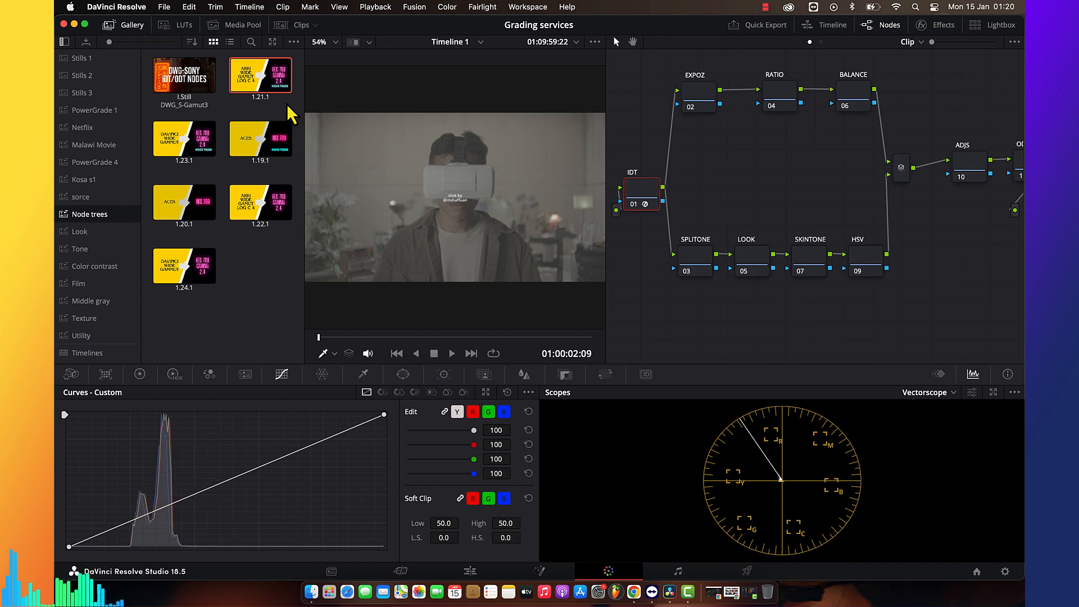
{"action": "left_click", "coordinate": [109, 25]}
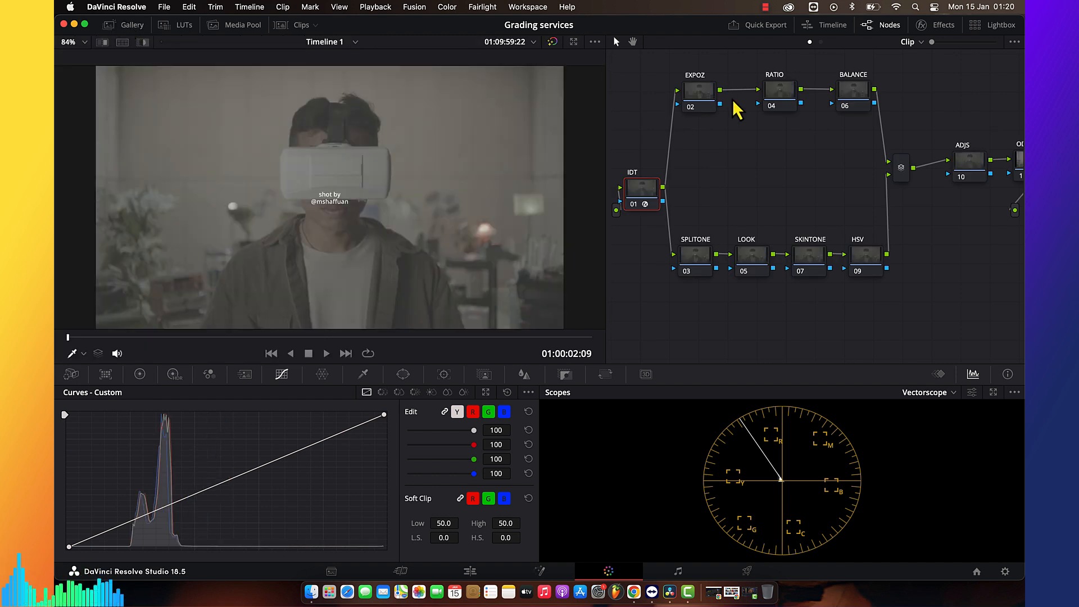
Check the ODT node's Color Space Transform settings and close them again
{"action": "scroll", "coordinate": [928, 152], "scroll_direction": "right", "scroll_amount": 1}
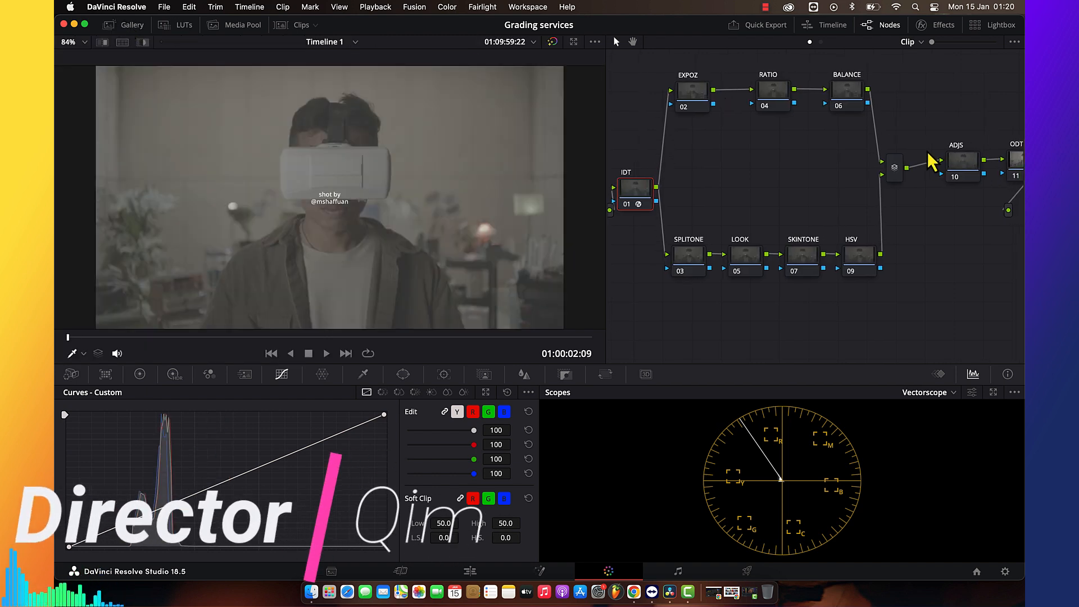
{"action": "left_click", "coordinate": [1016, 163]}
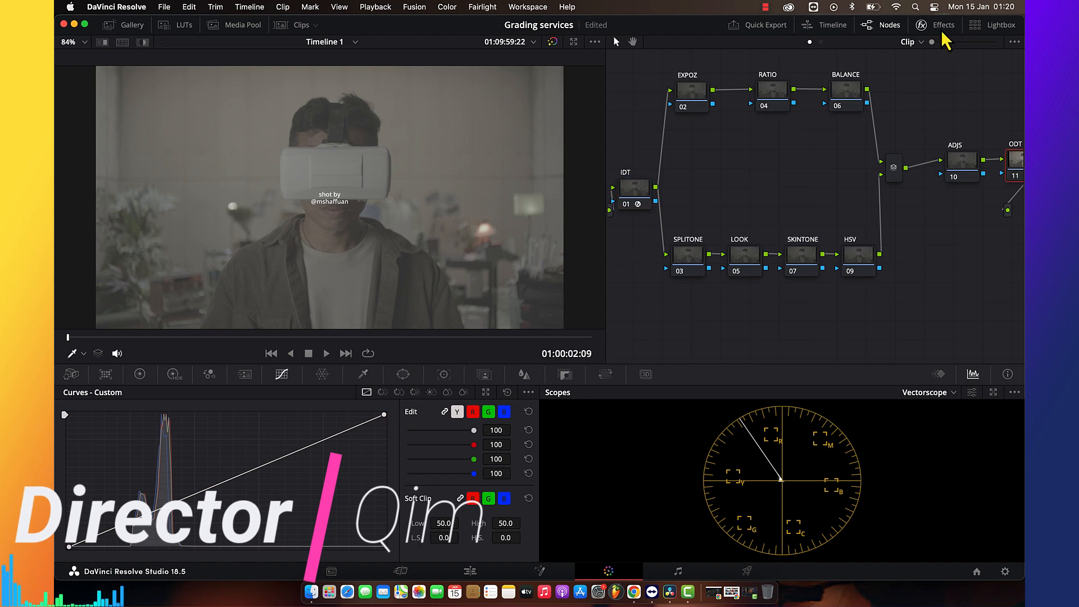
{"action": "left_click", "coordinate": [943, 29]}
{"action": "left_click", "coordinate": [942, 29]}
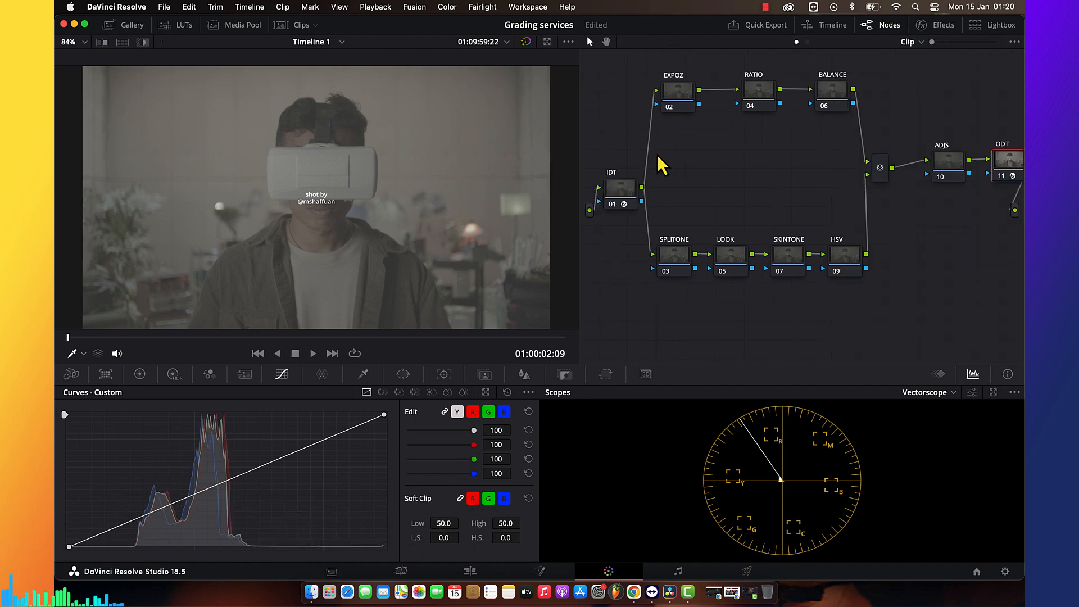
Set the IDT node's Input Color Space to REDWideGamutRGB in its Color Space Transform
{"action": "left_click", "coordinate": [617, 190]}
{"action": "left_click", "coordinate": [942, 29]}
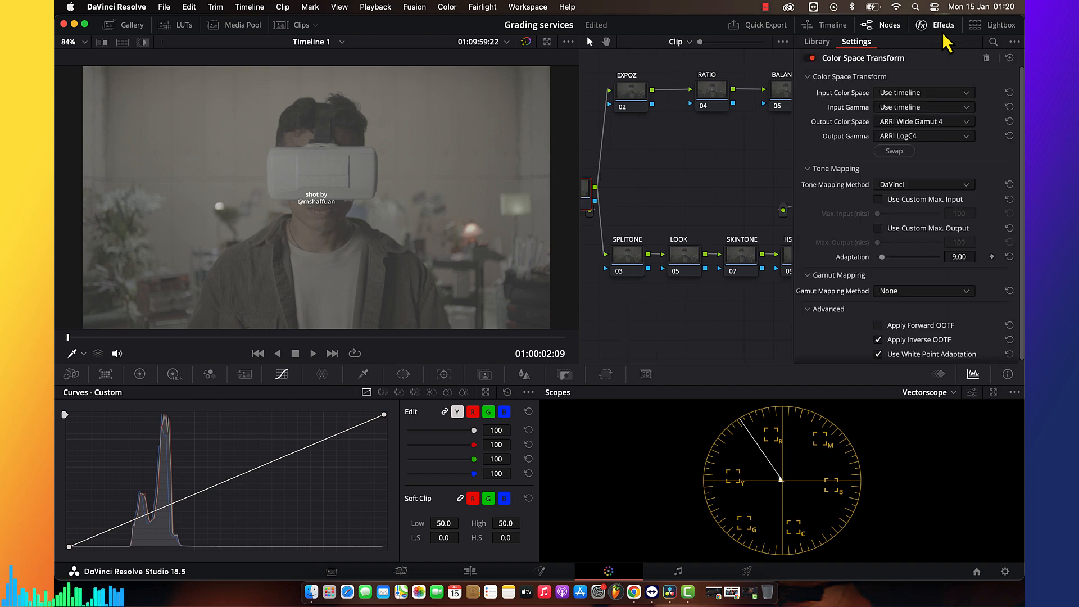
{"action": "left_click", "coordinate": [890, 98]}
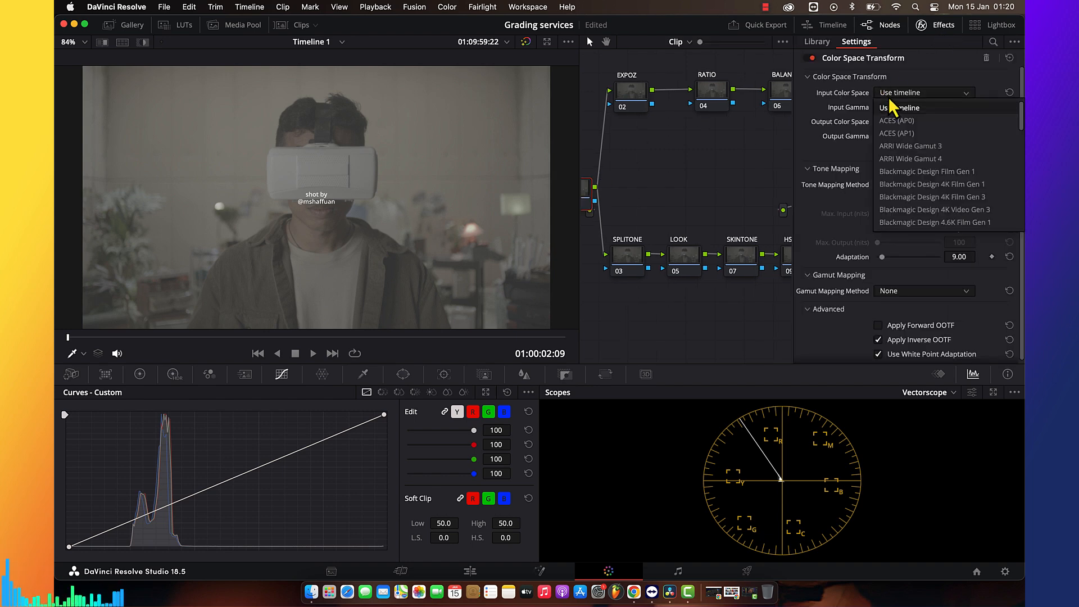
{"action": "scroll", "coordinate": [891, 104], "scroll_direction": "down", "scroll_amount": 7}
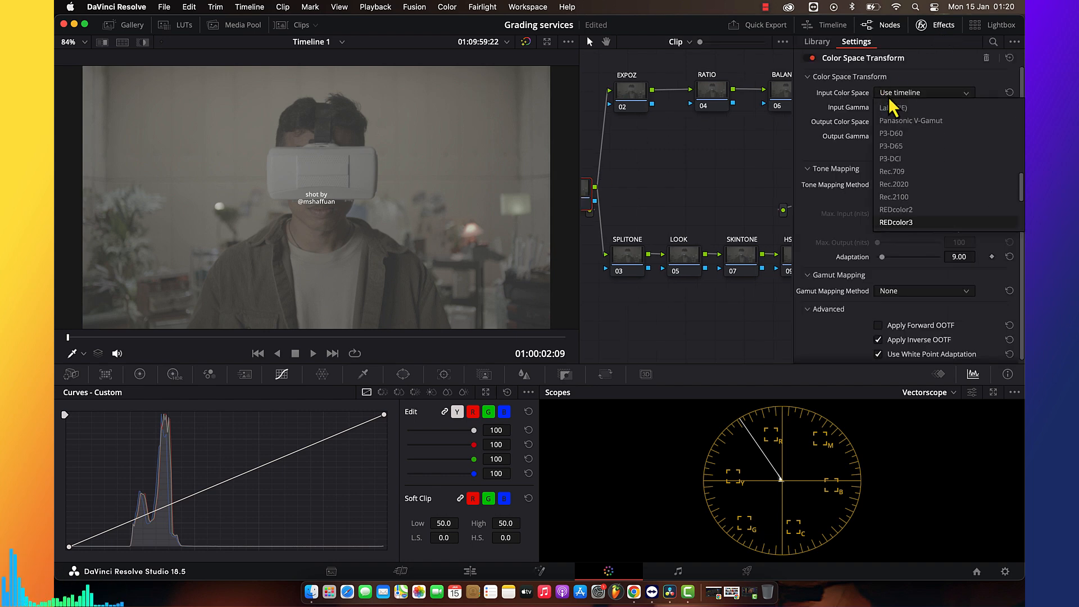
{"action": "key", "text": "Return"}
Set the IDT node's Input Gamma to RED Log3G10 and close the effect settings
{"action": "left_click", "coordinate": [895, 107]}
{"action": "key", "text": "r"}
{"action": "key", "text": "Down"}
{"action": "key", "text": "Down"}
{"action": "key", "text": "Down"}
{"action": "key", "text": "Down"}
{"action": "key", "text": "Down"}
{"action": "key", "text": "Down"}
{"action": "key", "text": "Down"}
{"action": "key", "text": "Down"}
{"action": "key", "text": "Down"}
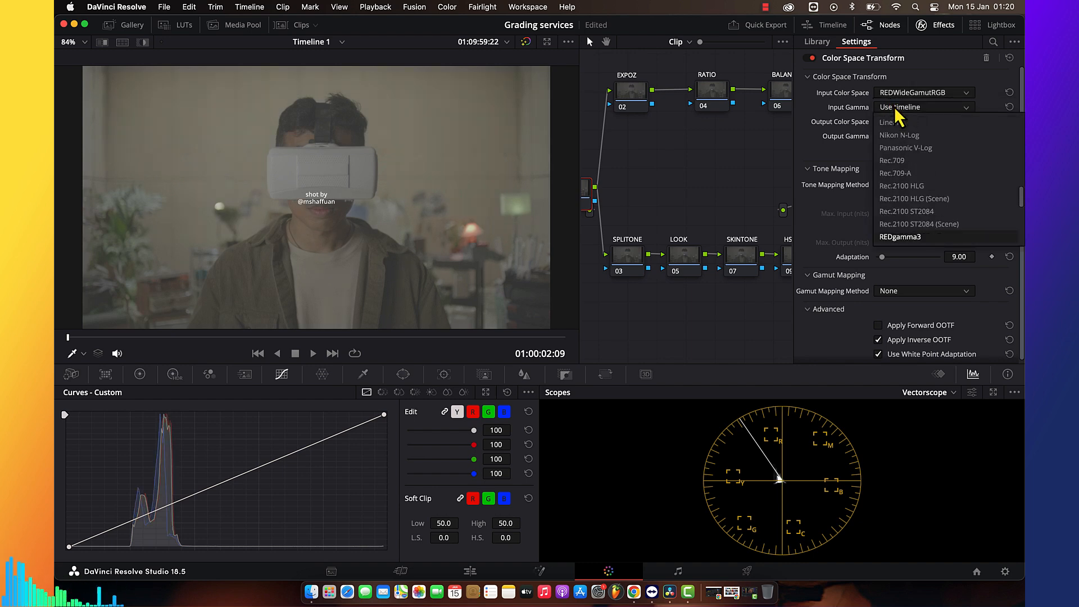
{"action": "key", "text": "Up"}
{"action": "key", "text": "Return"}
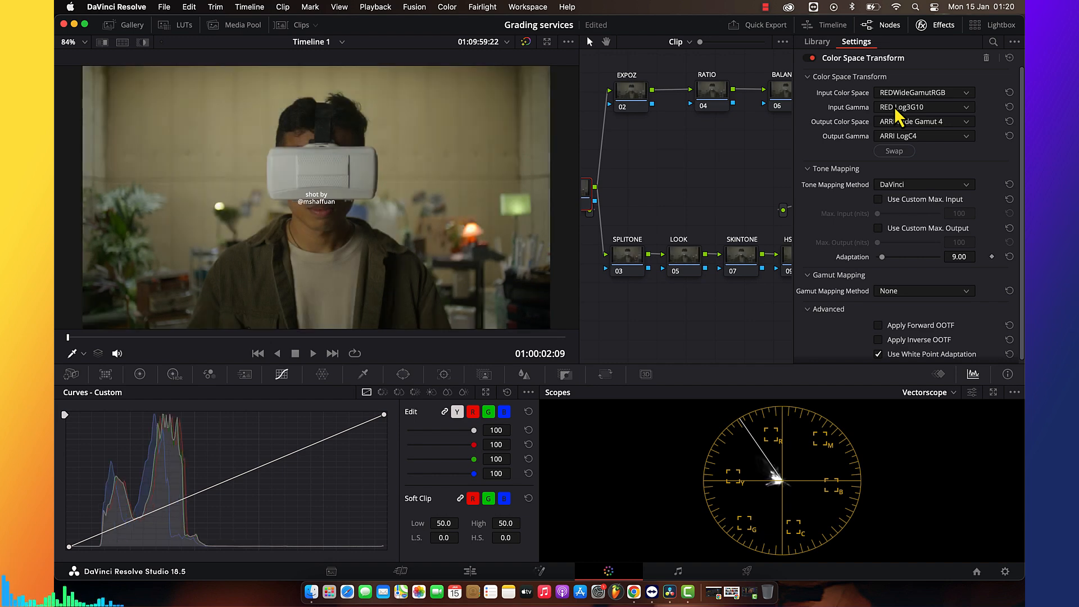
{"action": "left_click", "coordinate": [929, 30]}
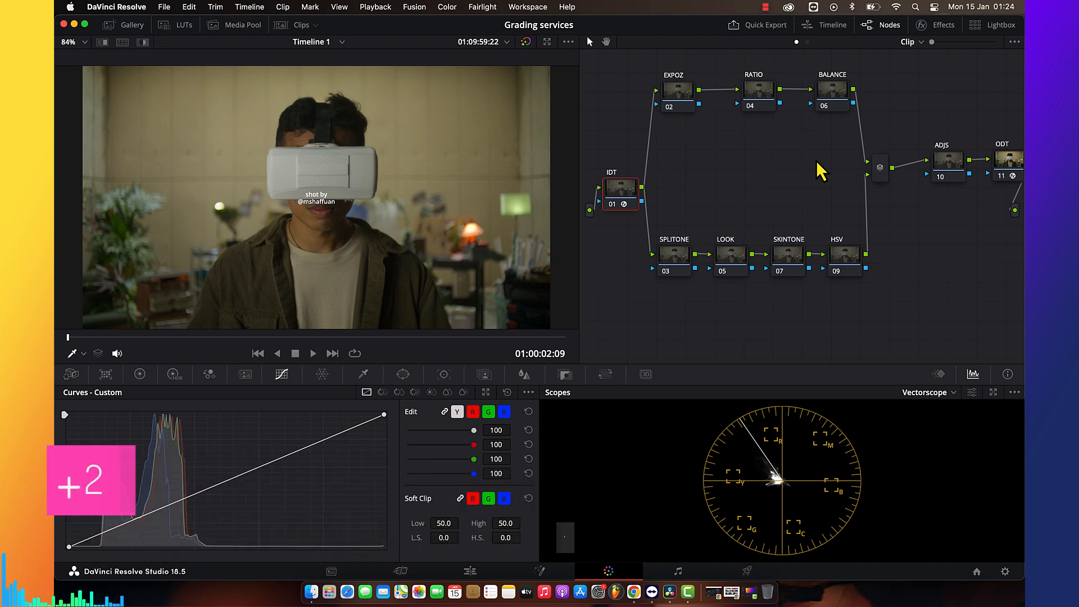
Add a DCTL effect to the RATIO node and load DMC_PiecewisePower_v1.0 in it
{"action": "left_click", "coordinate": [946, 31]}
{"action": "left_click", "coordinate": [714, 90]}
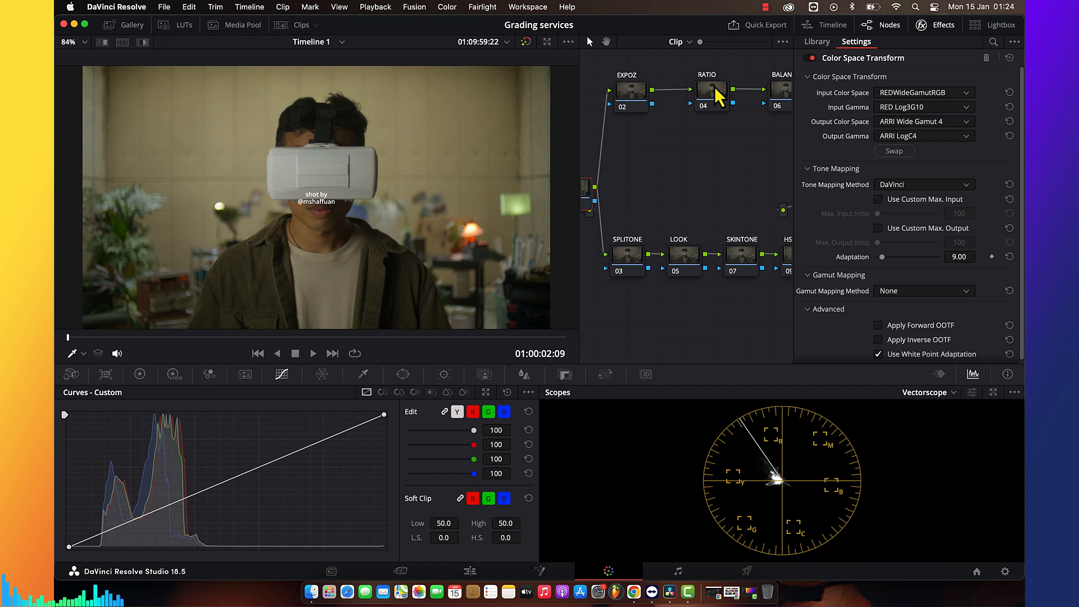
{"action": "left_click", "coordinate": [994, 42]}
{"action": "type", "text": "dct"}
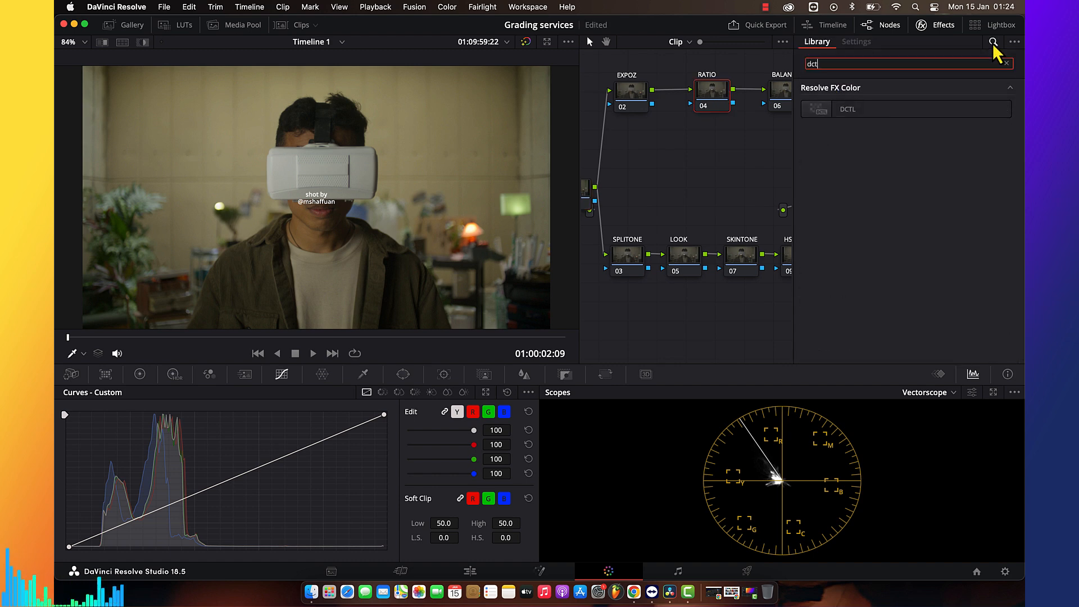
{"action": "left_click_drag", "start_coordinate": [864, 110], "coordinate": [706, 99]}
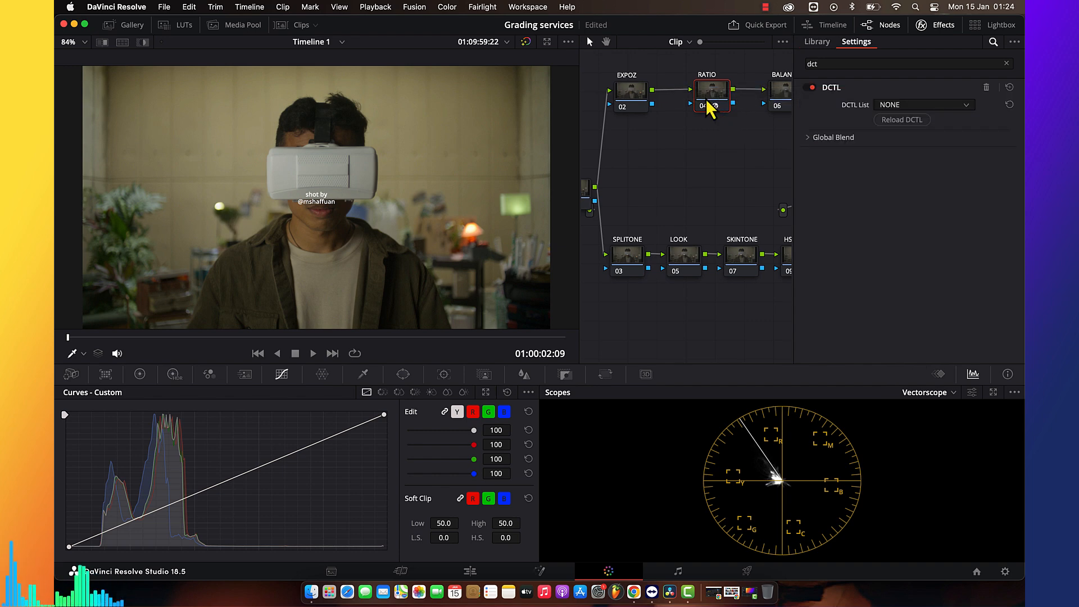
{"action": "left_click", "coordinate": [139, 373]}
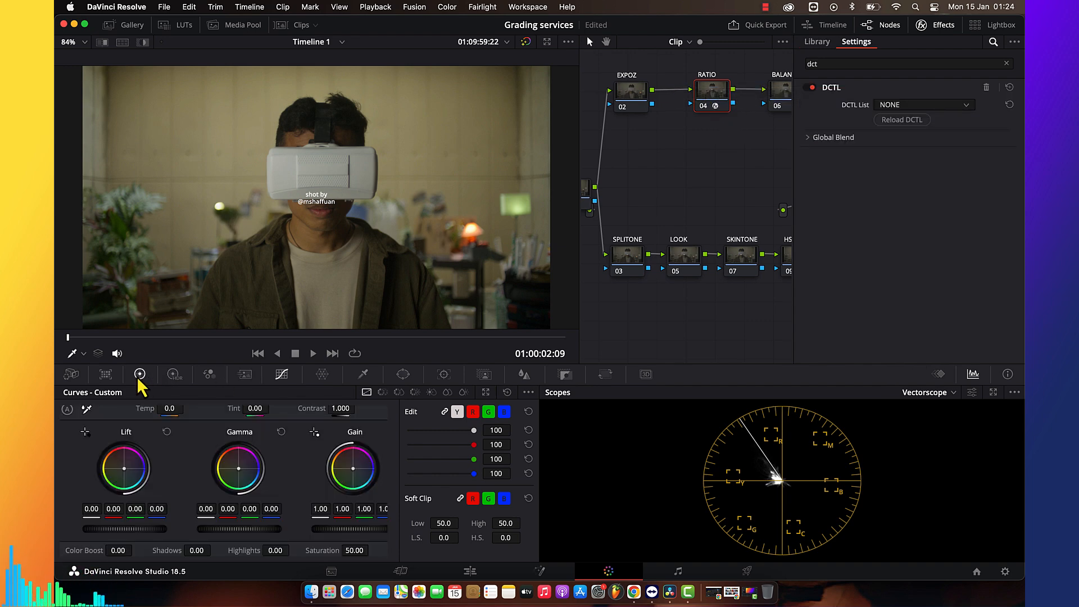
{"action": "left_click", "coordinate": [899, 107]}
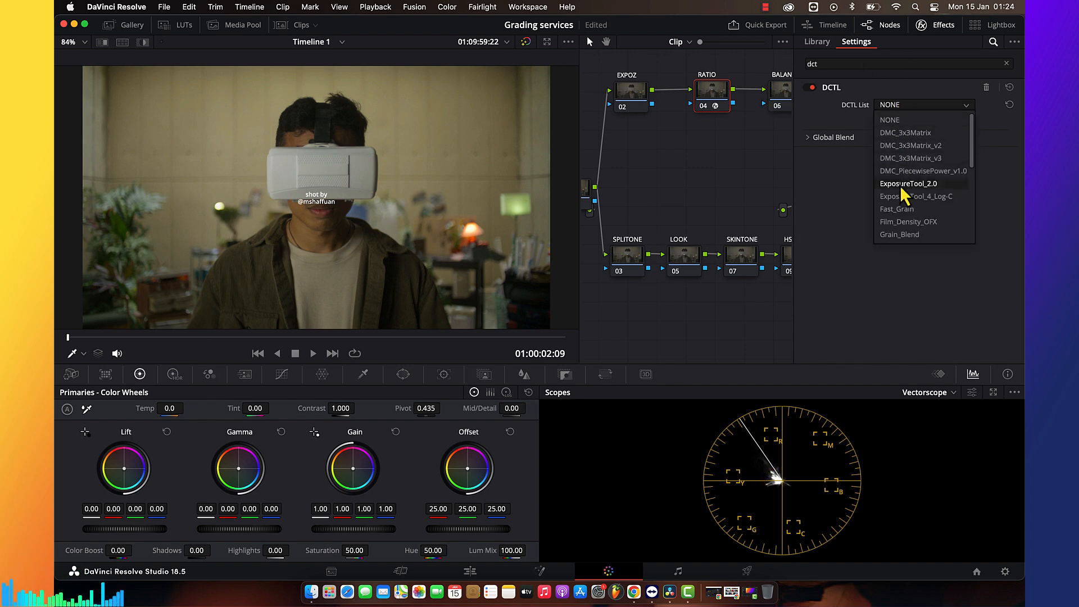
{"action": "left_click", "coordinate": [916, 172]}
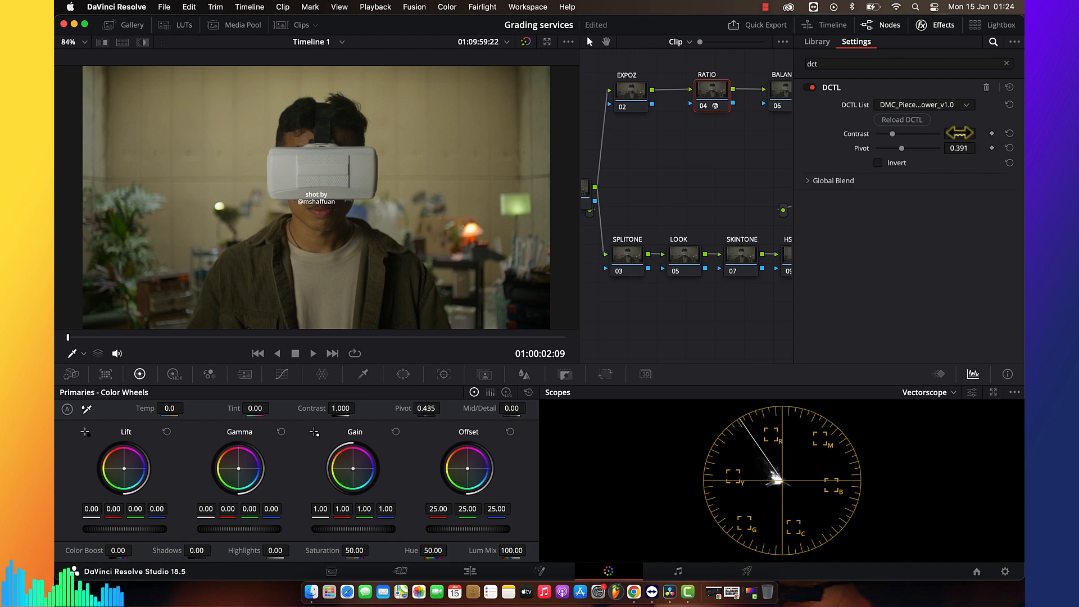
Set the RATIO node's DCTL contrast to about 1.212 and pivot to about 0.268, checking the image full screen
{"action": "left_click_drag", "start_coordinate": [960, 134], "coordinate": [604, 297]}
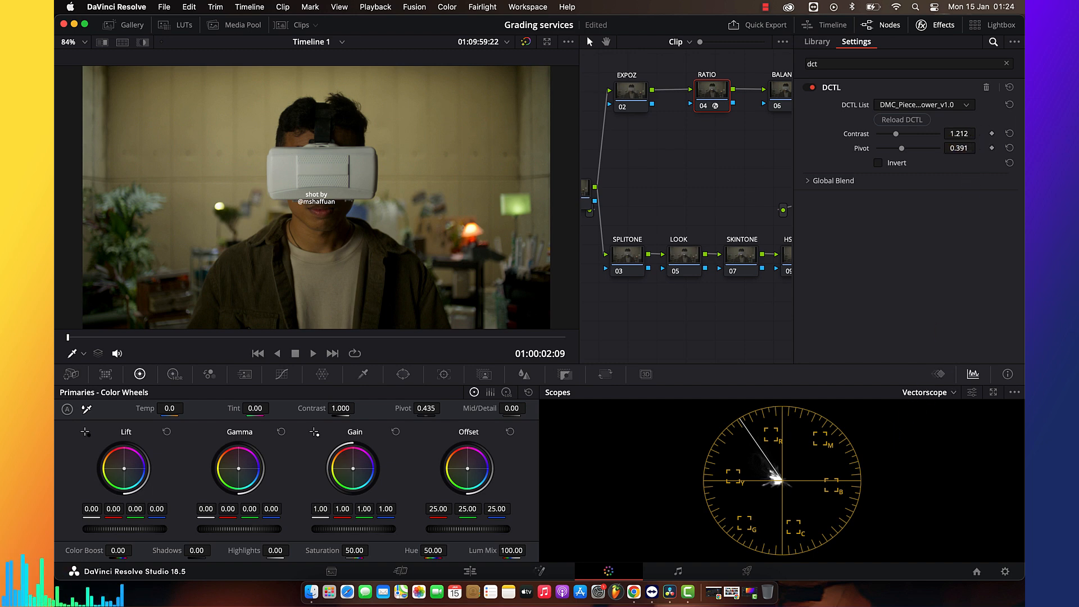
{"action": "left_click_drag", "start_coordinate": [959, 148], "coordinate": [910, 148]}
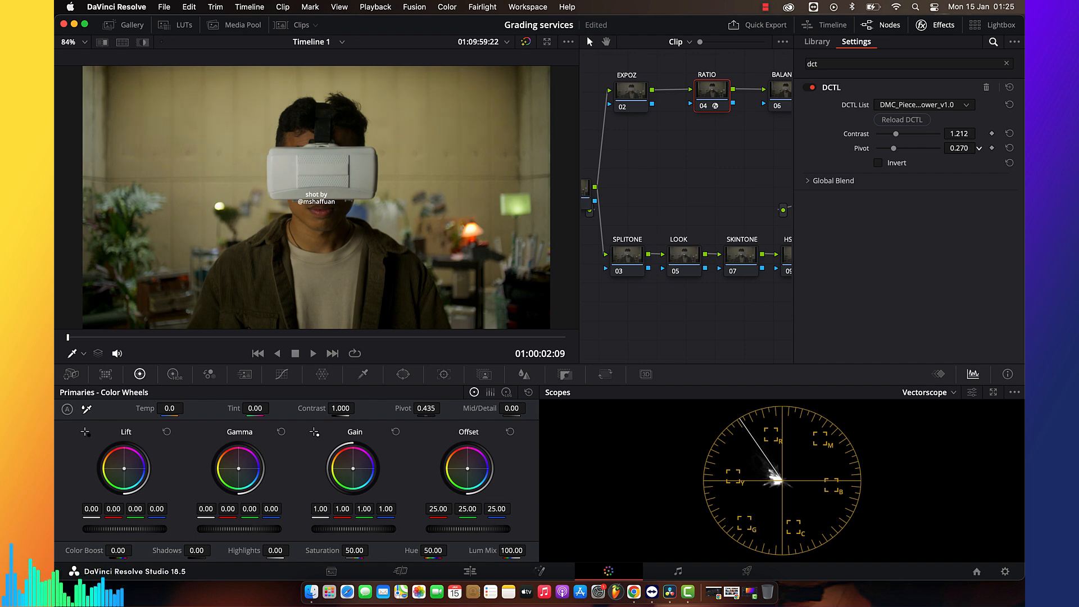
{"action": "key", "text": "super+f"}
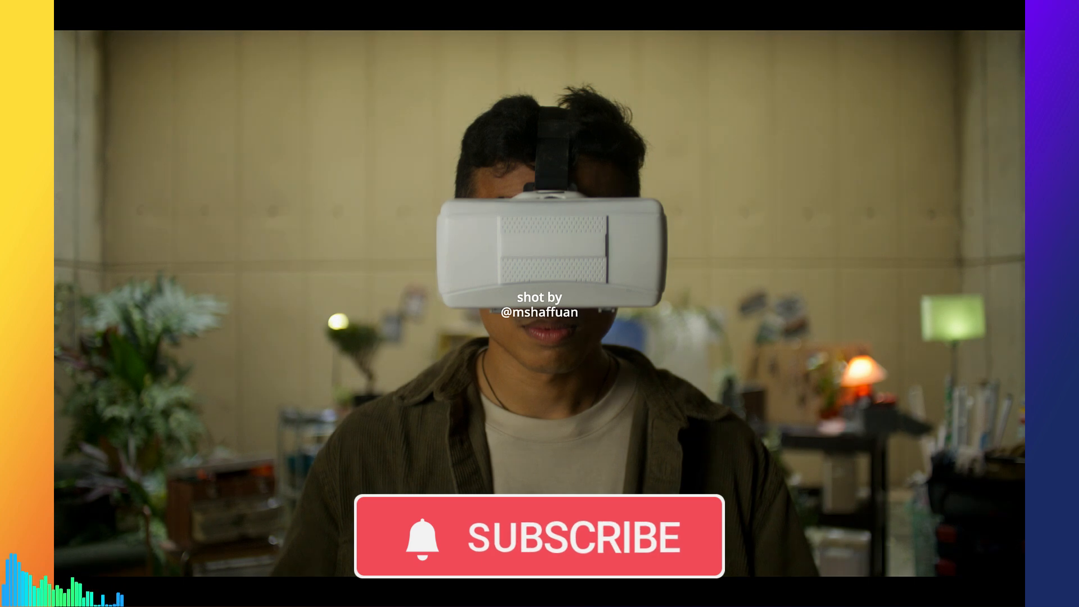
{"action": "key", "text": "Escape"}
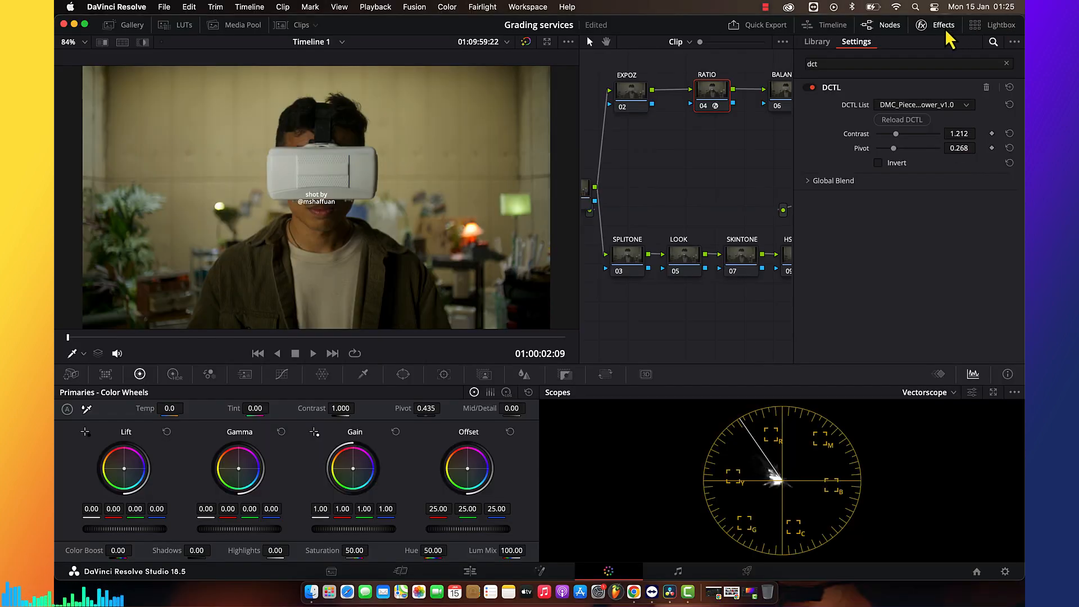
{"action": "left_click", "coordinate": [936, 27]}
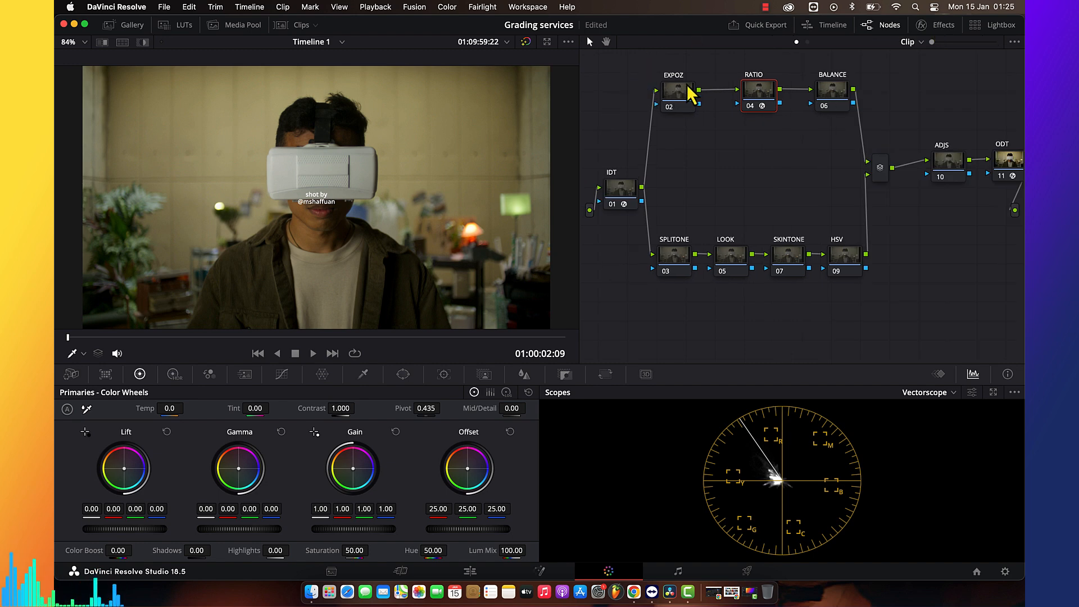
Select the EXPOZ node and switch the scopes to Waveform
{"action": "left_click", "coordinate": [681, 95]}
{"action": "left_click", "coordinate": [929, 393]}
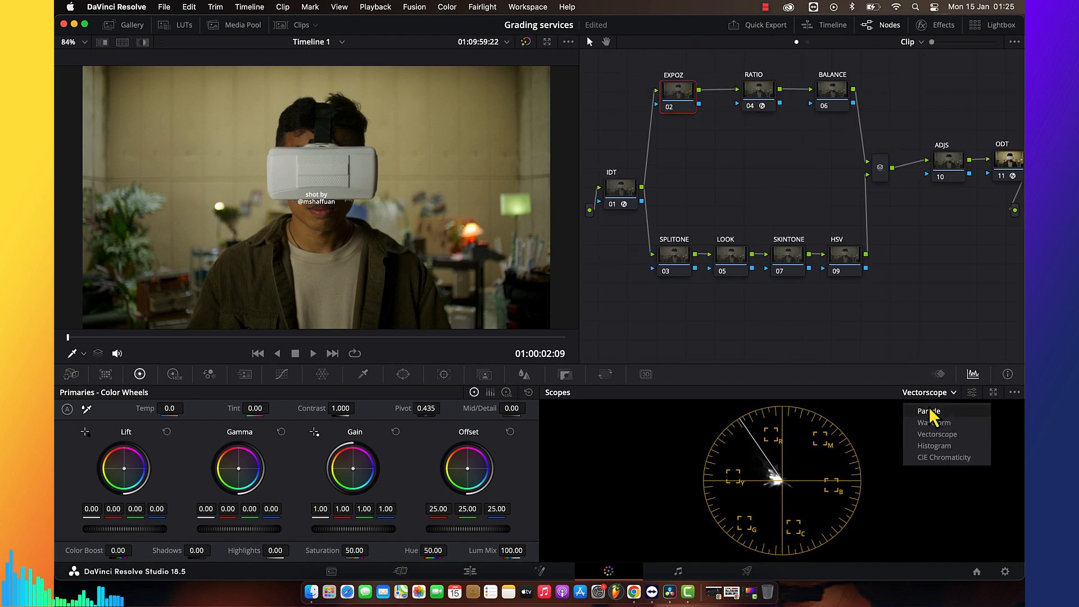
{"action": "left_click", "coordinate": [932, 421]}
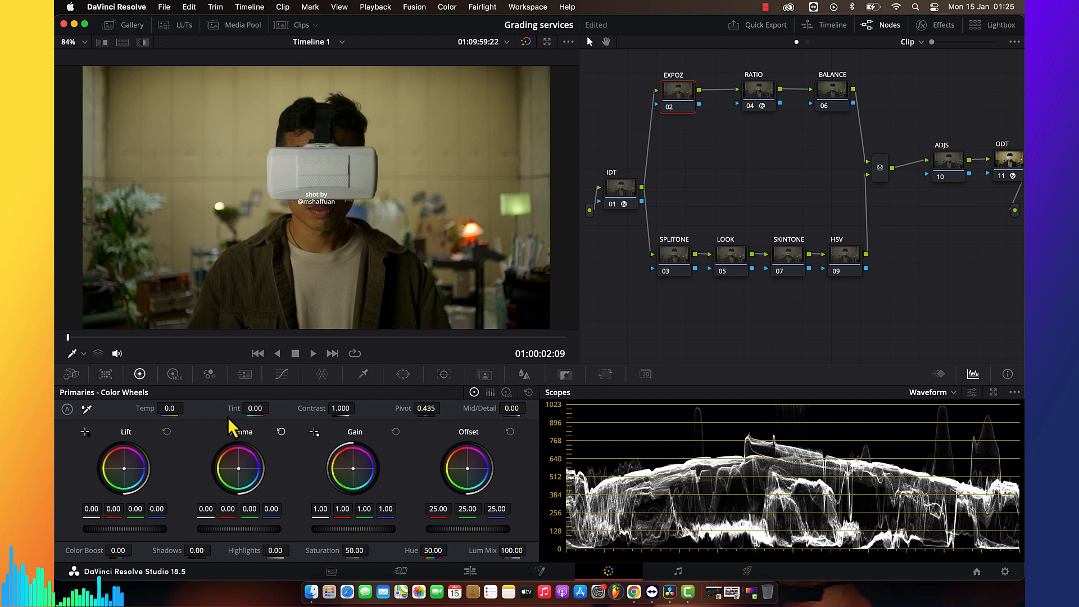
Set the EXPOZ node's HDR Light exposure to 0.15 and Shadow exposure to about -0.02, checking the image full screen
{"action": "left_click", "coordinate": [177, 375]}
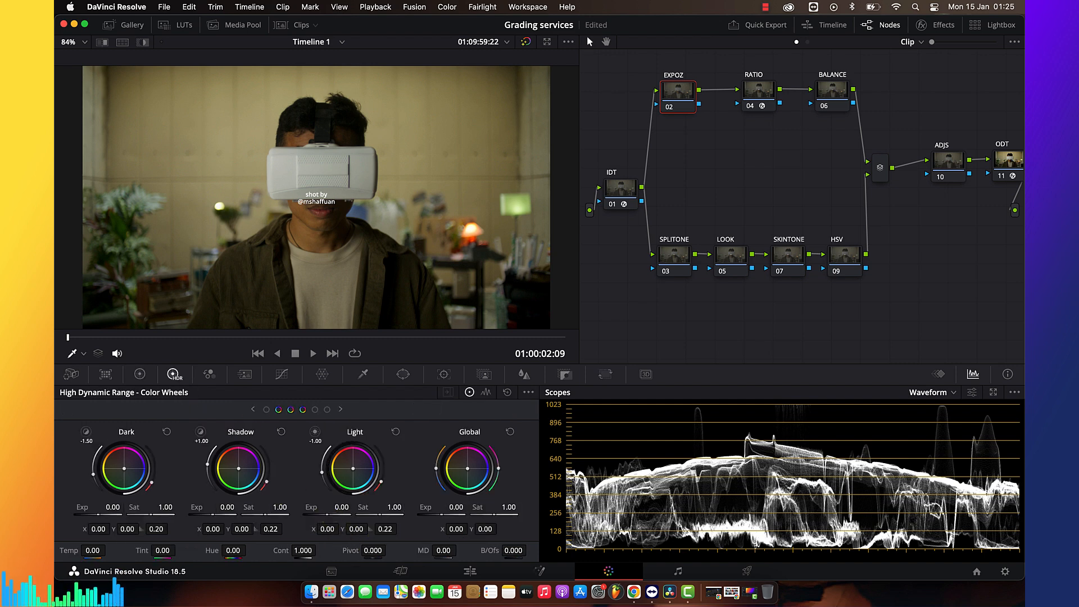
{"action": "left_click_drag", "start_coordinate": [342, 508], "coordinate": [347, 508]}
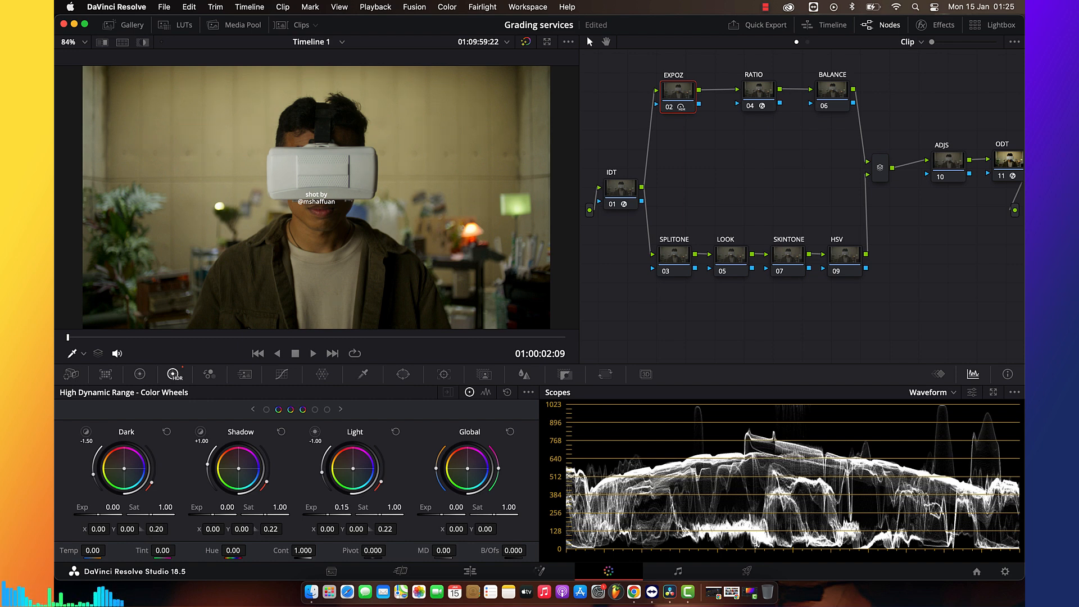
{"action": "left_click_drag", "start_coordinate": [200, 508], "coordinate": [199, 508]}
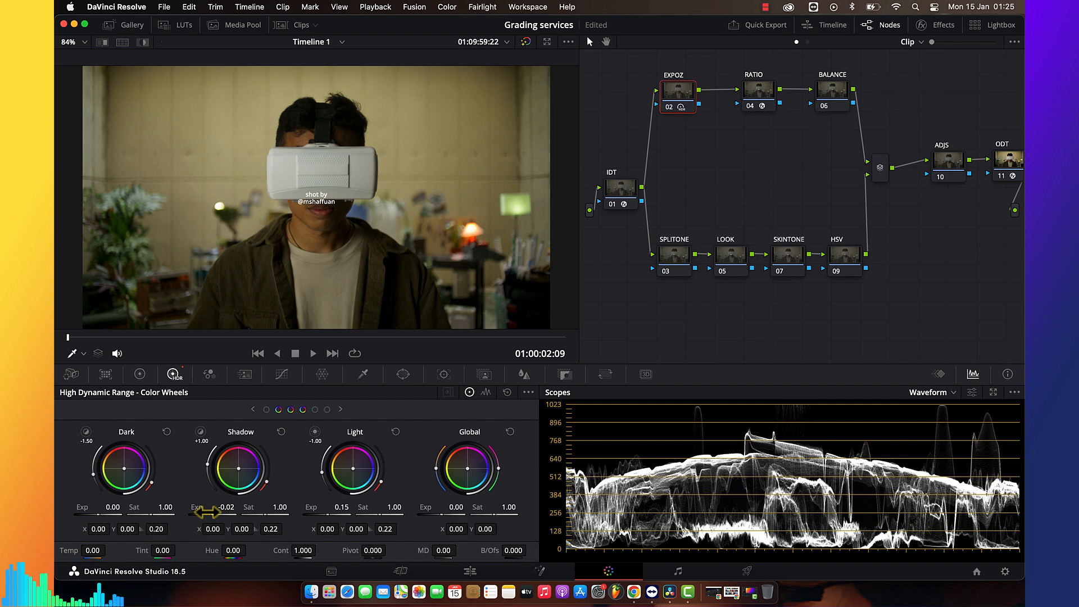
{"action": "key", "text": "super+f"}
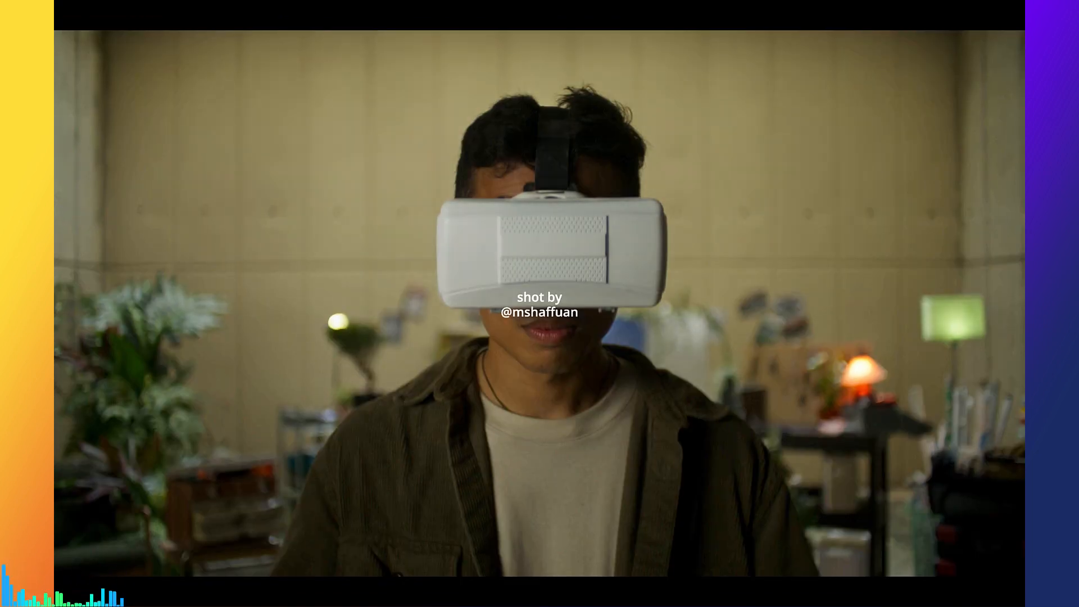
{"action": "key", "text": "super+f"}
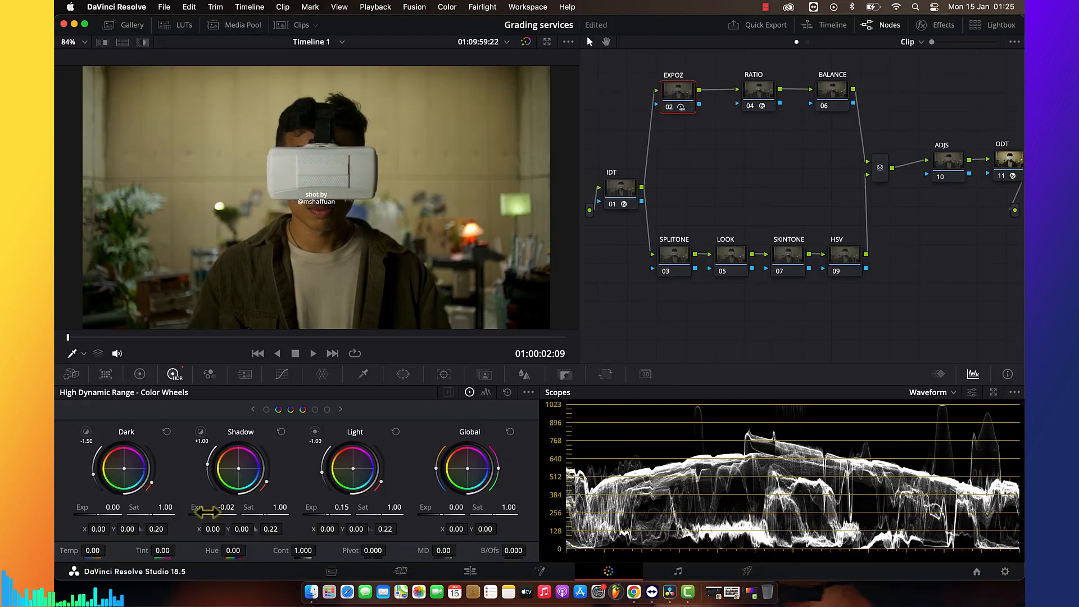
Select the BALANCE node and switch the scopes to Vectorscope
{"action": "left_click", "coordinate": [844, 91]}
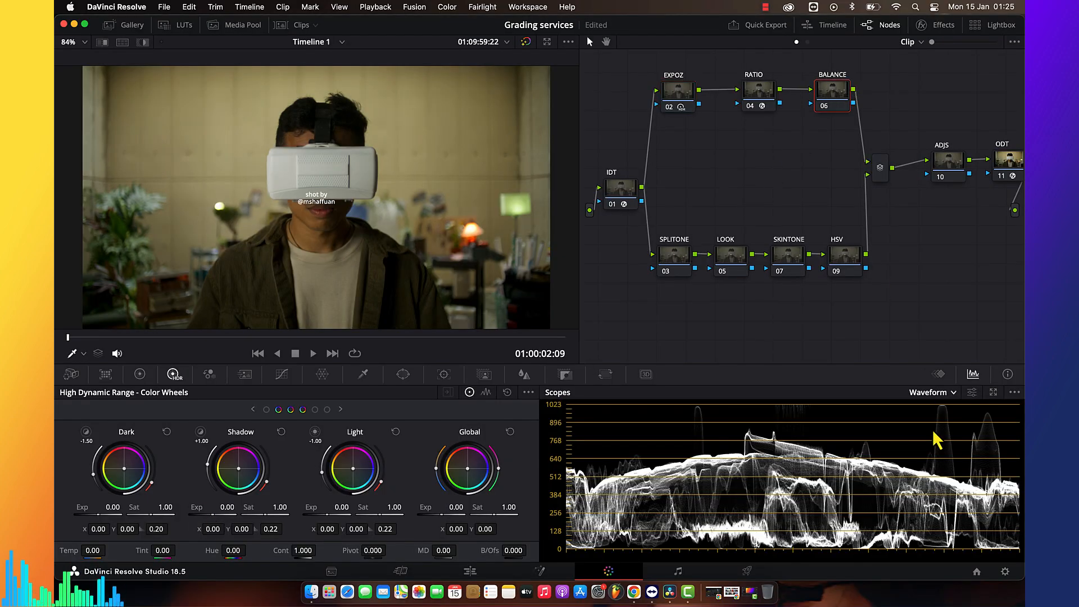
{"action": "left_click", "coordinate": [949, 394]}
{"action": "left_click", "coordinate": [948, 443]}
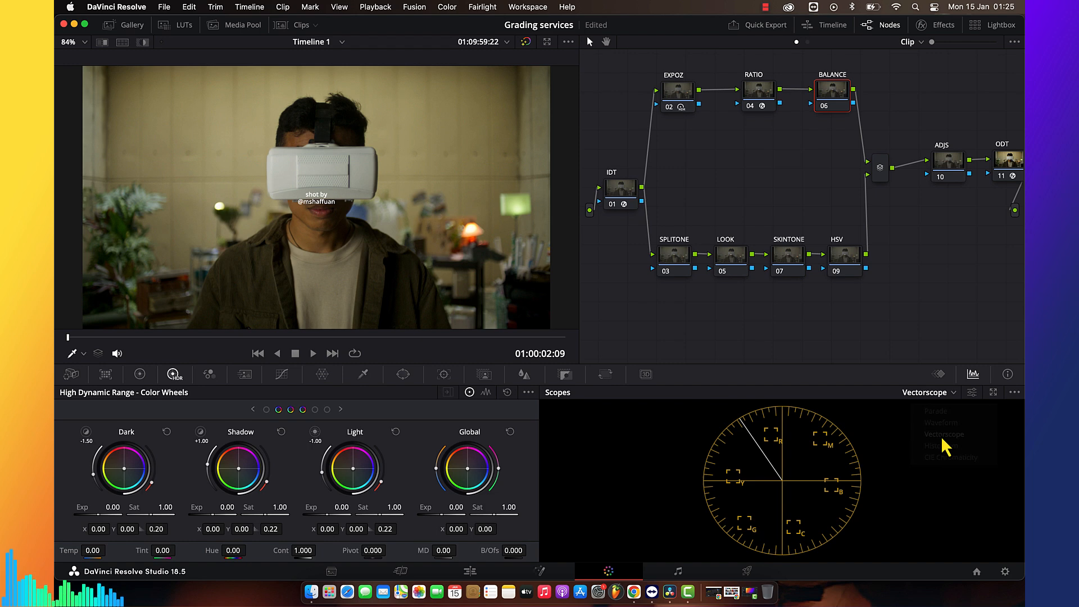
Set the BALANCE node's primary Offset to 23.68 red, 24.63 green and 26.68 blue, checking the image full screen
{"action": "left_click", "coordinate": [140, 374]}
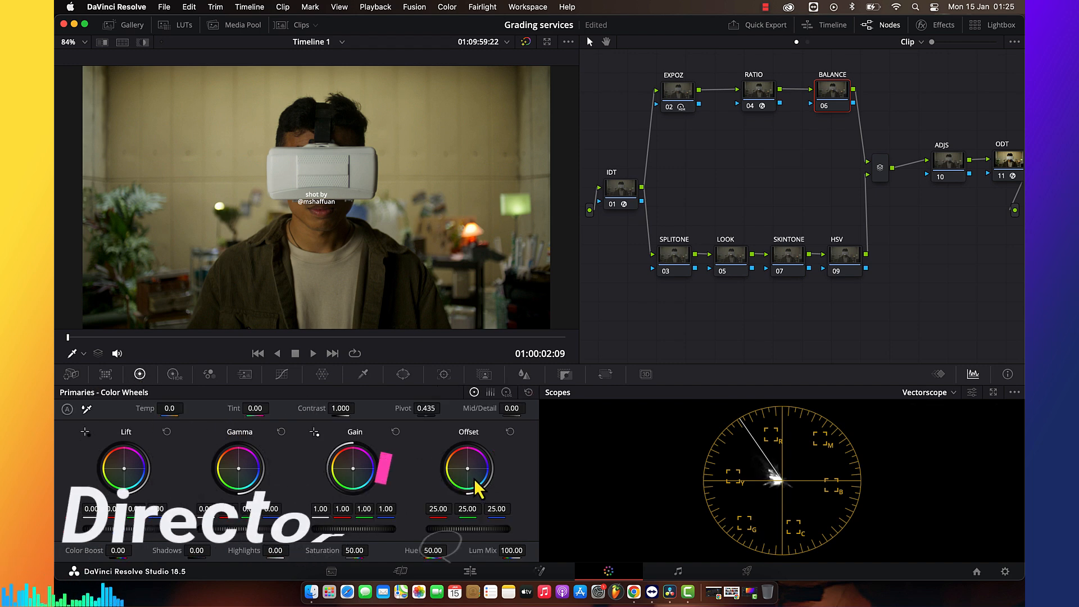
{"action": "left_click_drag", "start_coordinate": [468, 468], "coordinate": [482, 486]}
{"action": "key", "text": "super+f"}
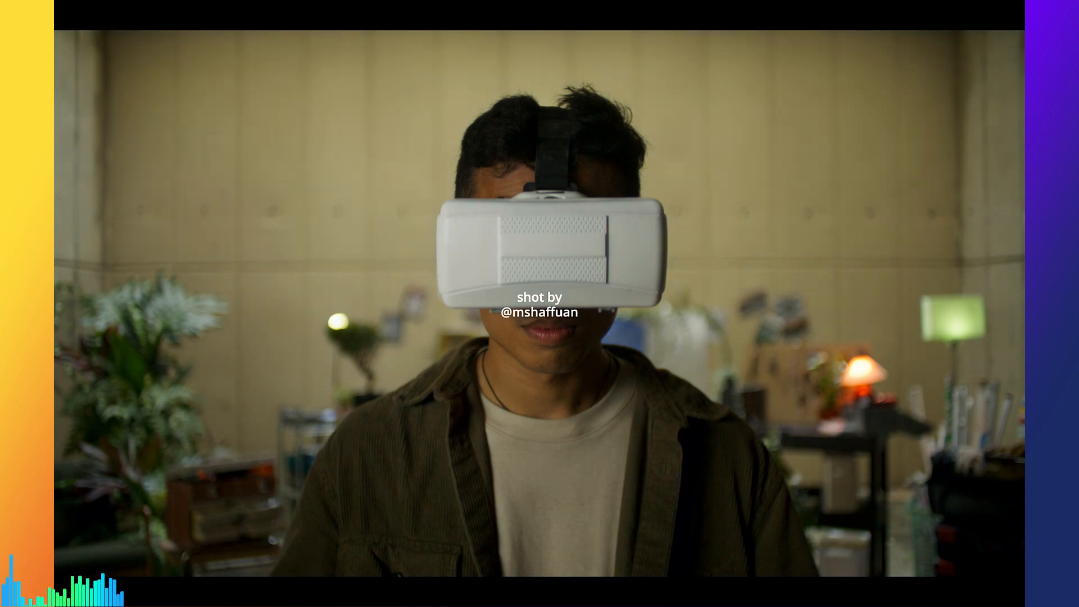
{"action": "key", "text": "super+f"}
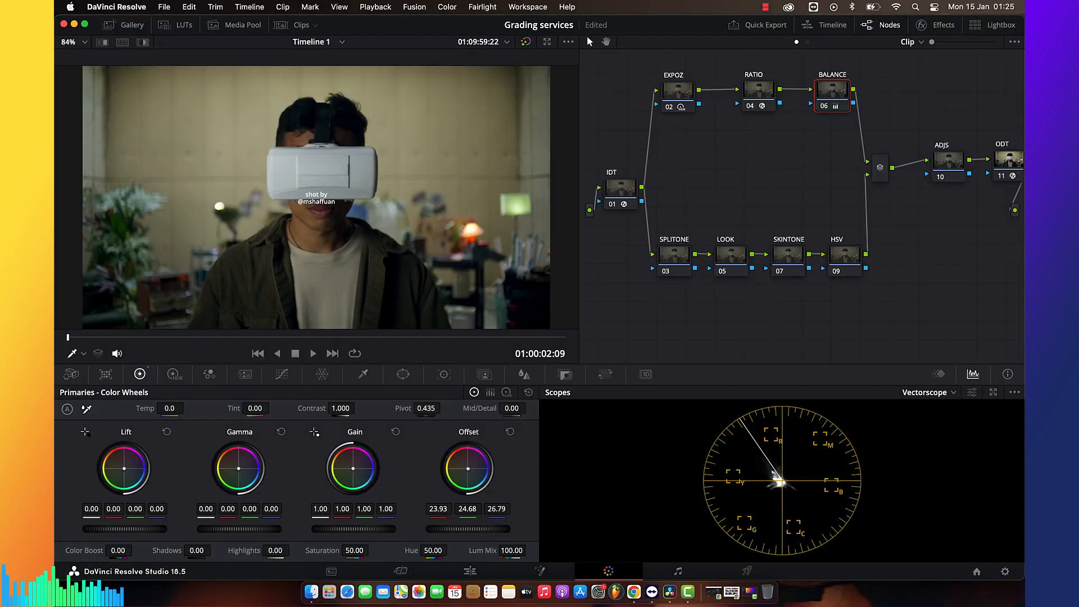
{"action": "left_click_drag", "start_coordinate": [469, 468], "coordinate": [469, 470]}
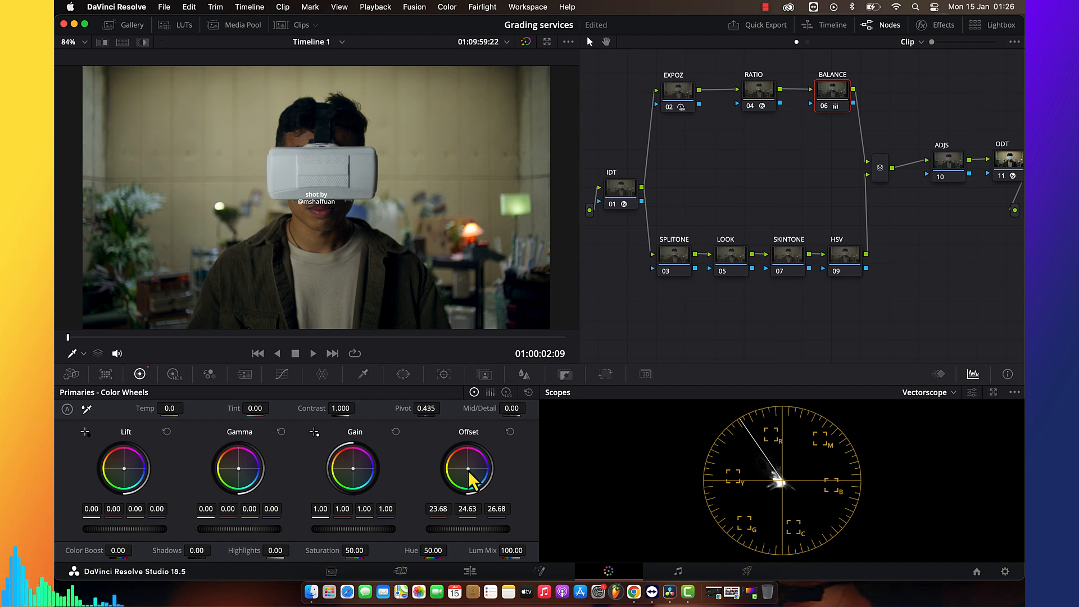
{"action": "key", "text": "super+f"}
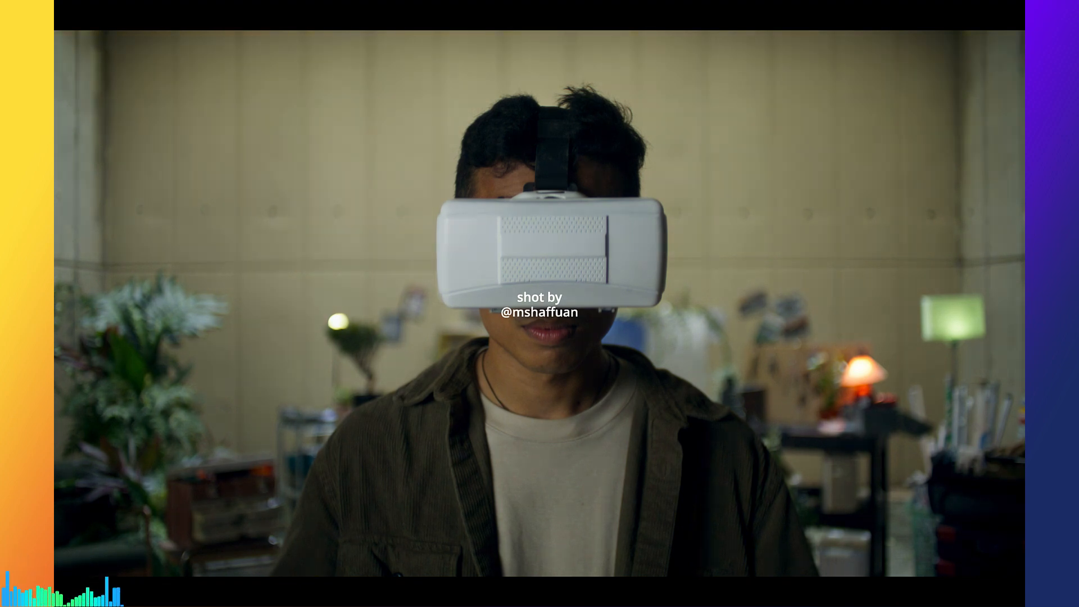
{"action": "key", "text": "super+f"}
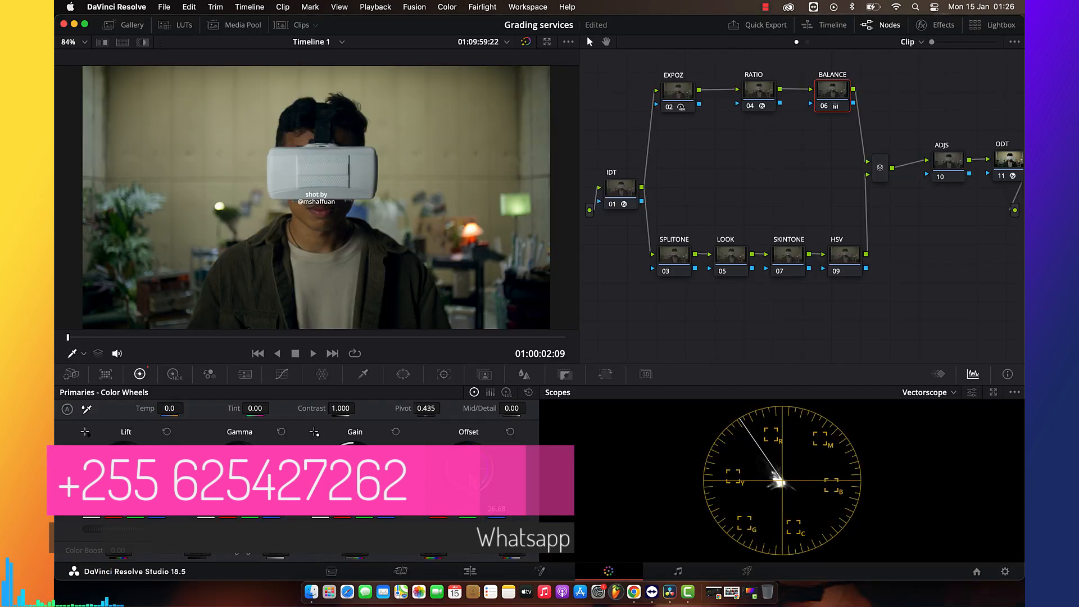
Compare the image full screen with the EXPOZ, RATIO and BALANCE nodes disabled and enabled
{"action": "left_click_drag", "start_coordinate": [899, 90], "coordinate": [648, 96]}
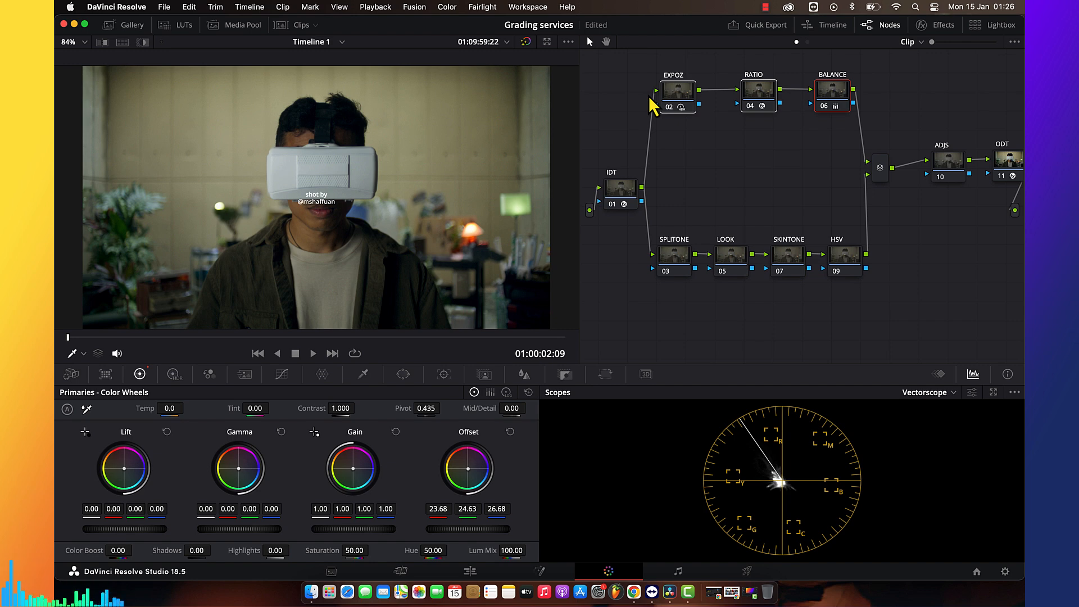
{"action": "key", "text": "super+d"}
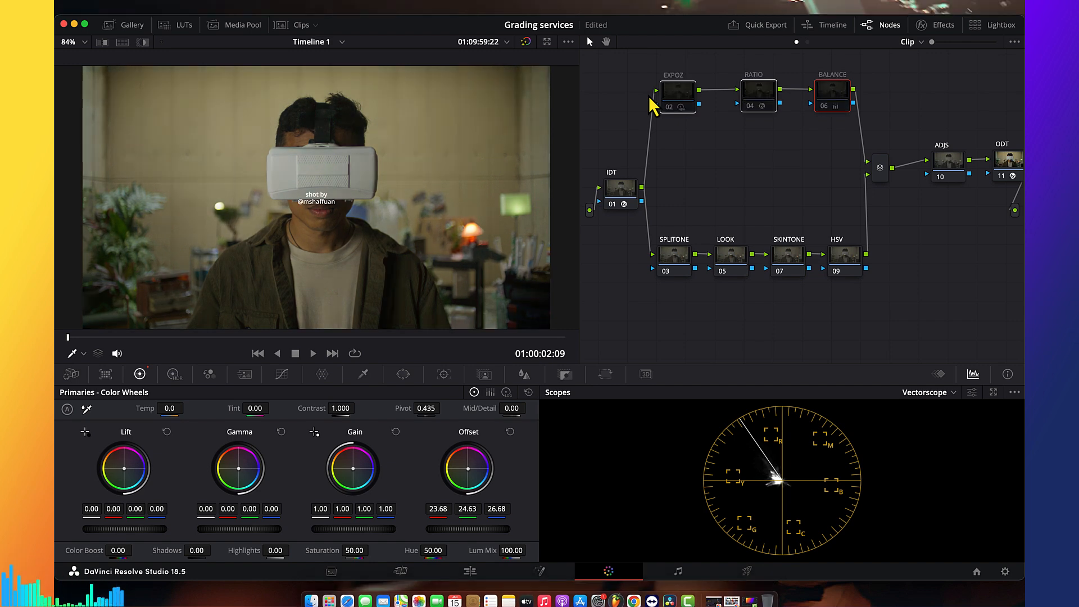
{"action": "key", "text": "super+f"}
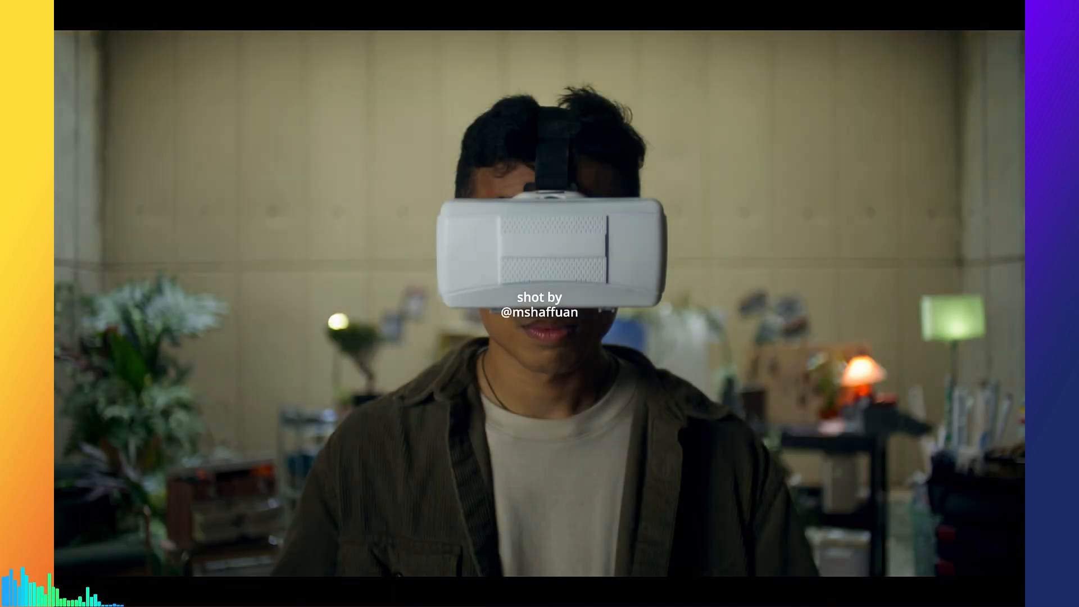
{"action": "key", "text": "super+d"}
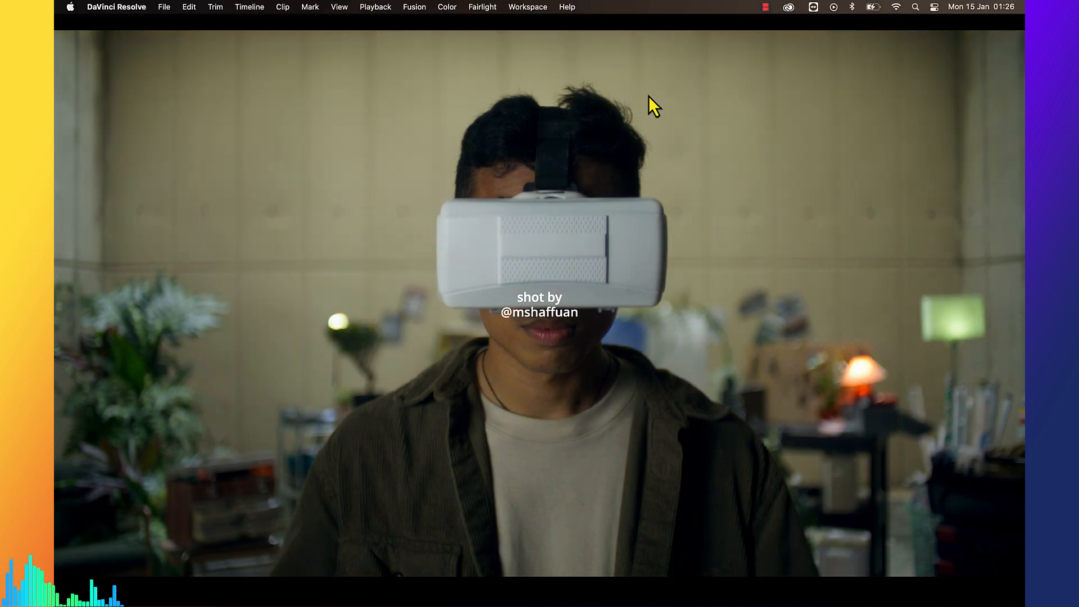
{"action": "key", "text": "super+f"}
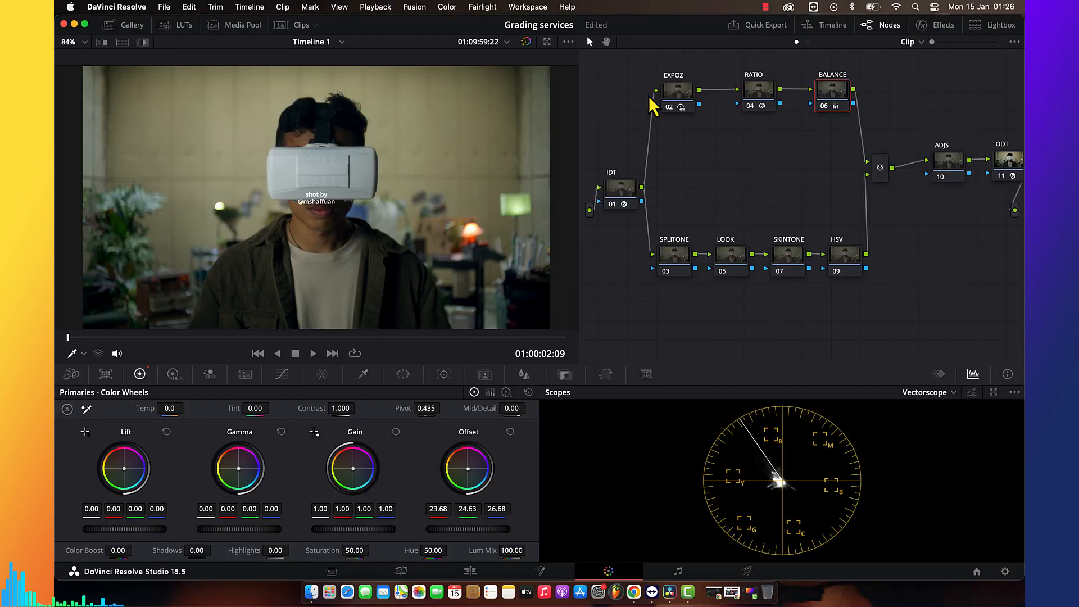
Save the project and check the balanced image full screen
{"action": "key", "text": "super+s"}
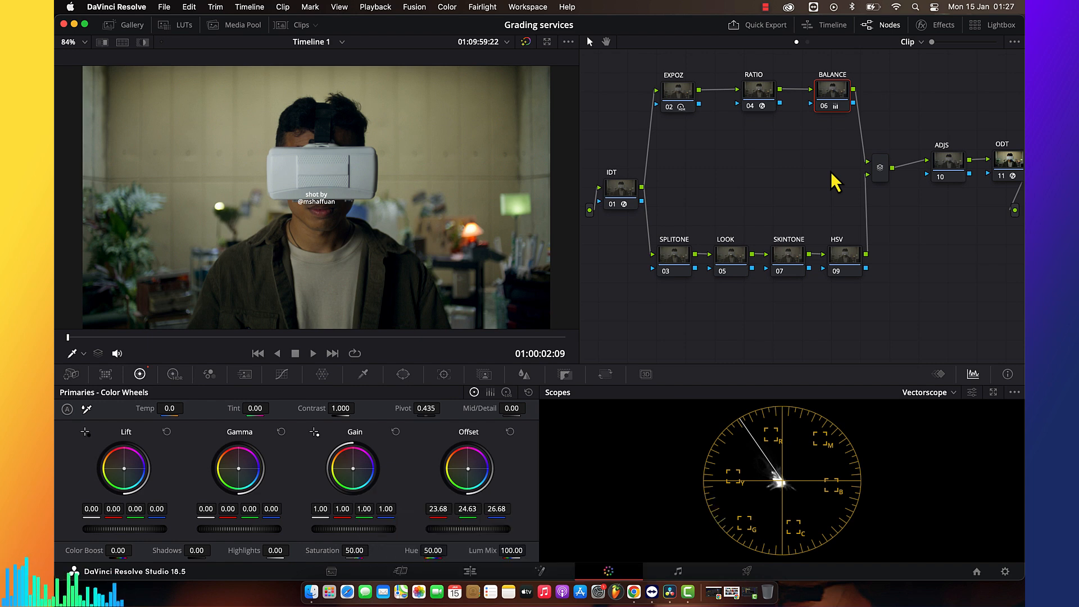
{"action": "key", "text": "super+f"}
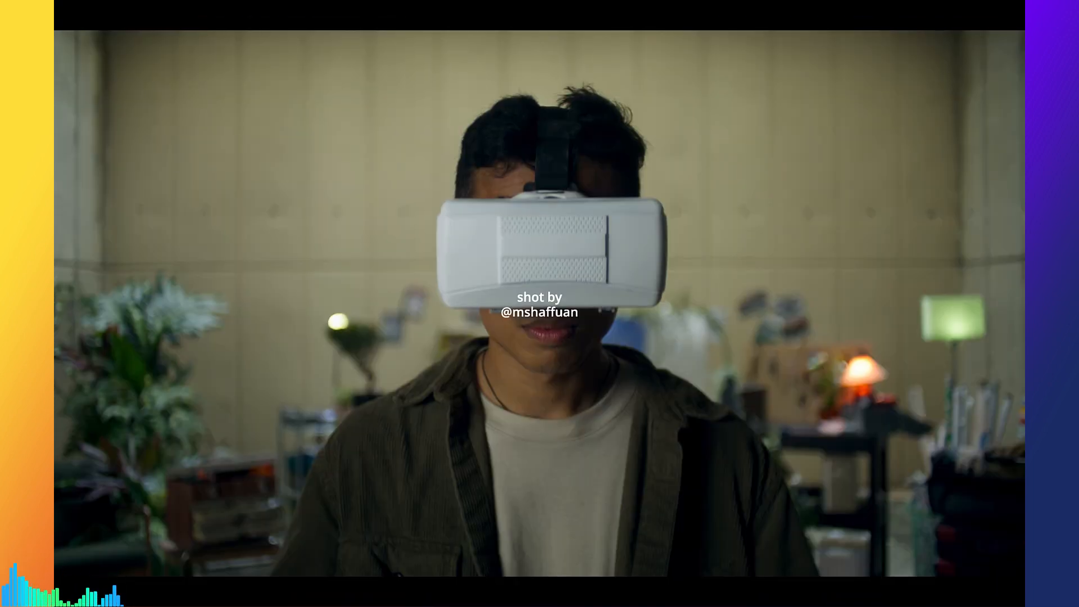
{"action": "key", "text": "super+f"}
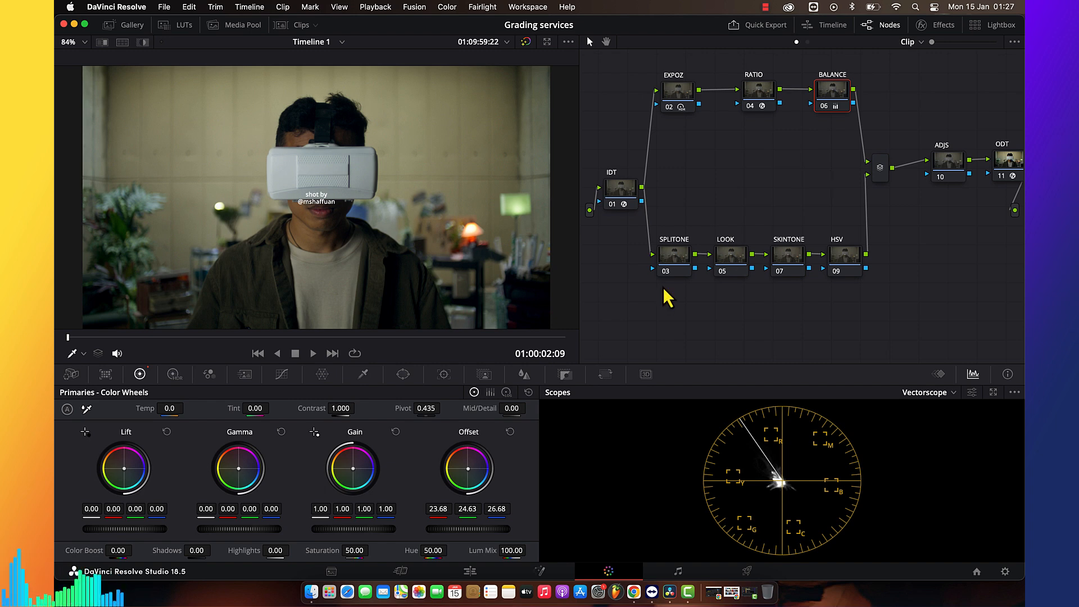
Add a DCTL effect to the SPLITONE node and load RS_Split-Tone in it
{"action": "left_click", "coordinate": [676, 251]}
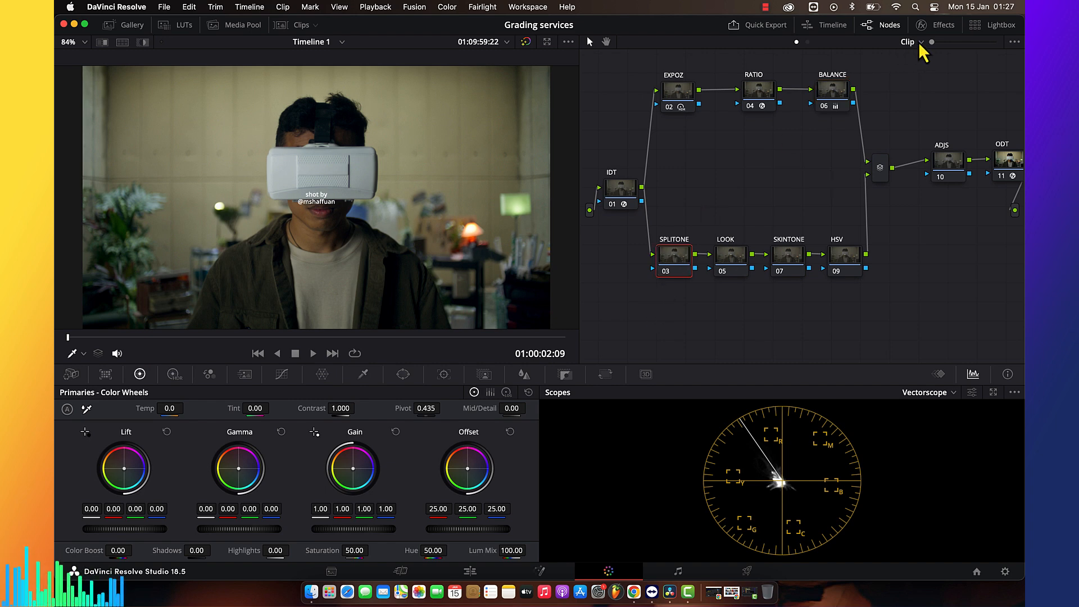
{"action": "left_click", "coordinate": [937, 33]}
{"action": "left_click_drag", "start_coordinate": [882, 108], "coordinate": [633, 263]}
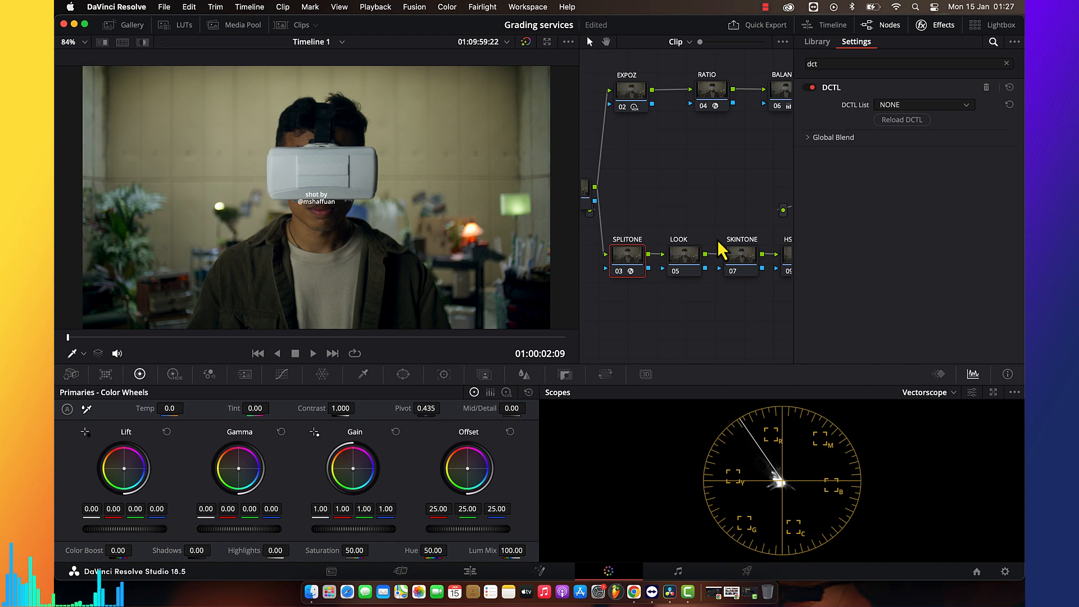
{"action": "left_click", "coordinate": [912, 107]}
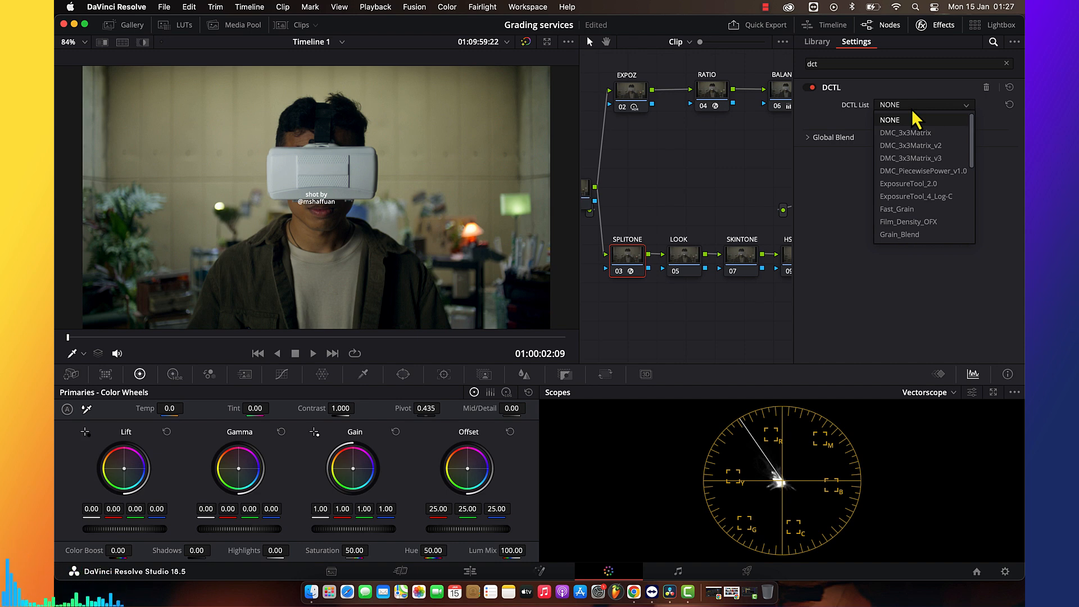
{"action": "scroll", "coordinate": [915, 188], "scroll_direction": "down", "scroll_amount": 5}
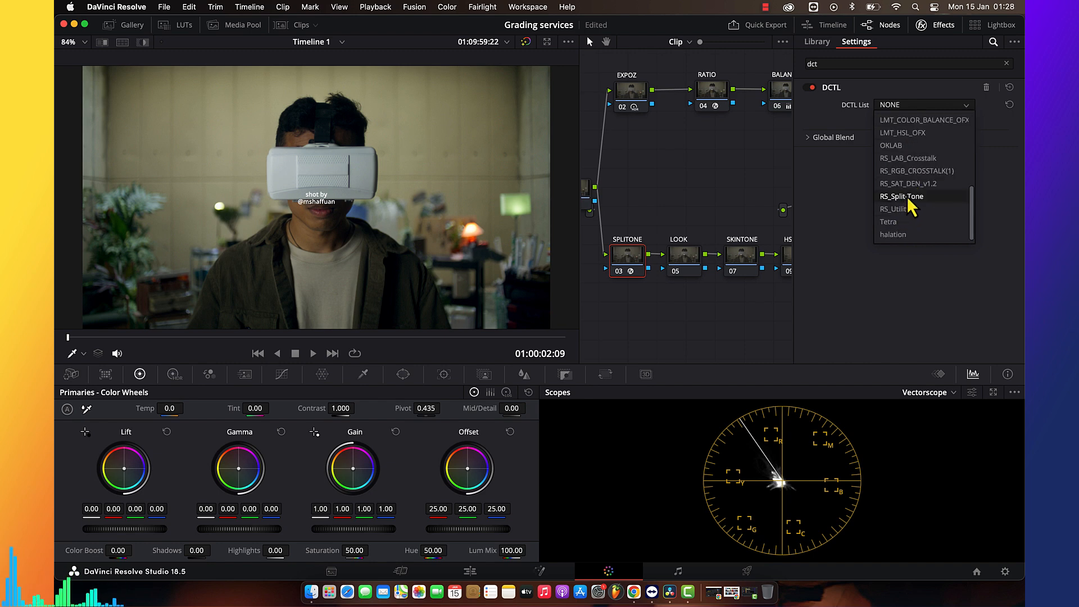
{"action": "left_click", "coordinate": [902, 196]}
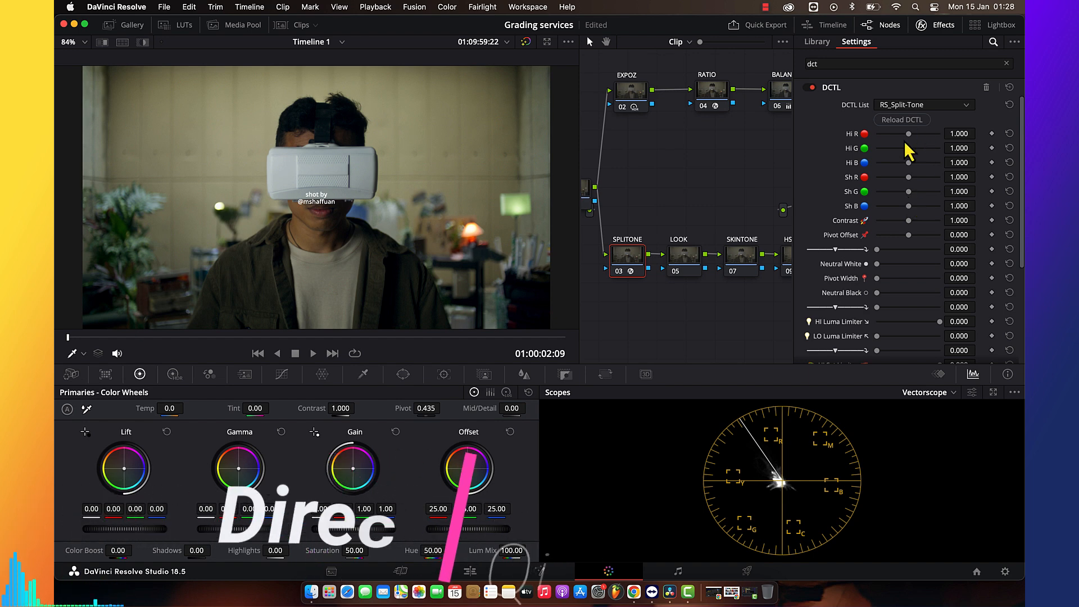
Set the split-tone highlights to R 1.005, G 0.950, B 0.950 and the shadows to R 0.867, G 0.968, B 1.032
{"action": "left_click_drag", "start_coordinate": [909, 181], "coordinate": [909, 211]}
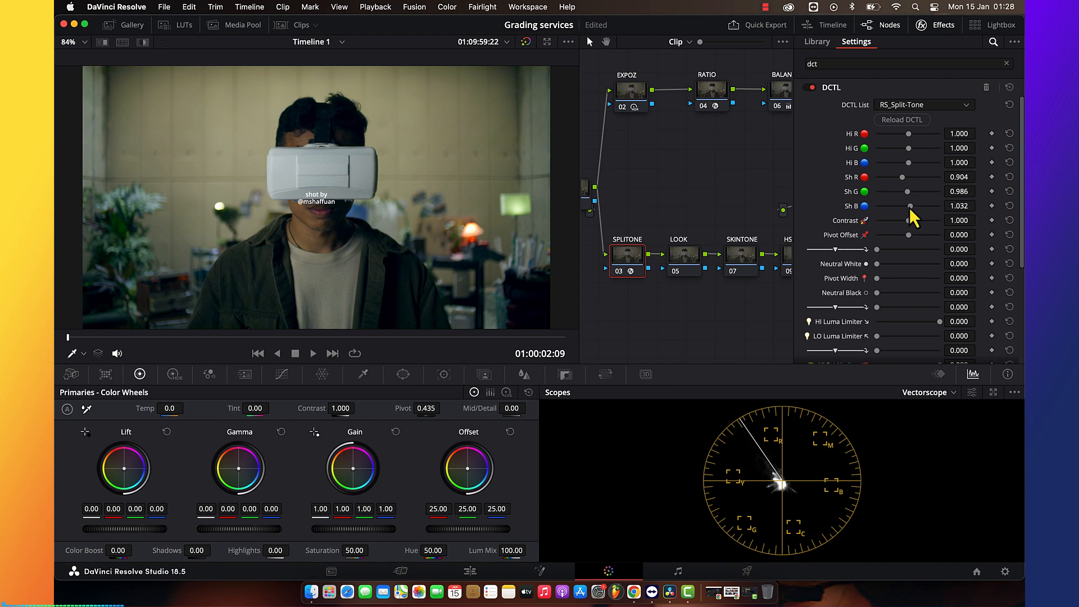
{"action": "mouse_move", "coordinate": [910, 165]}
{"action": "left_mouse_down"}
{"action": "mouse_move", "coordinate": [899, 167]}
{"action": "mouse_move", "coordinate": [912, 150]}
{"action": "mouse_move", "coordinate": [900, 151]}
{"action": "left_mouse_up"}
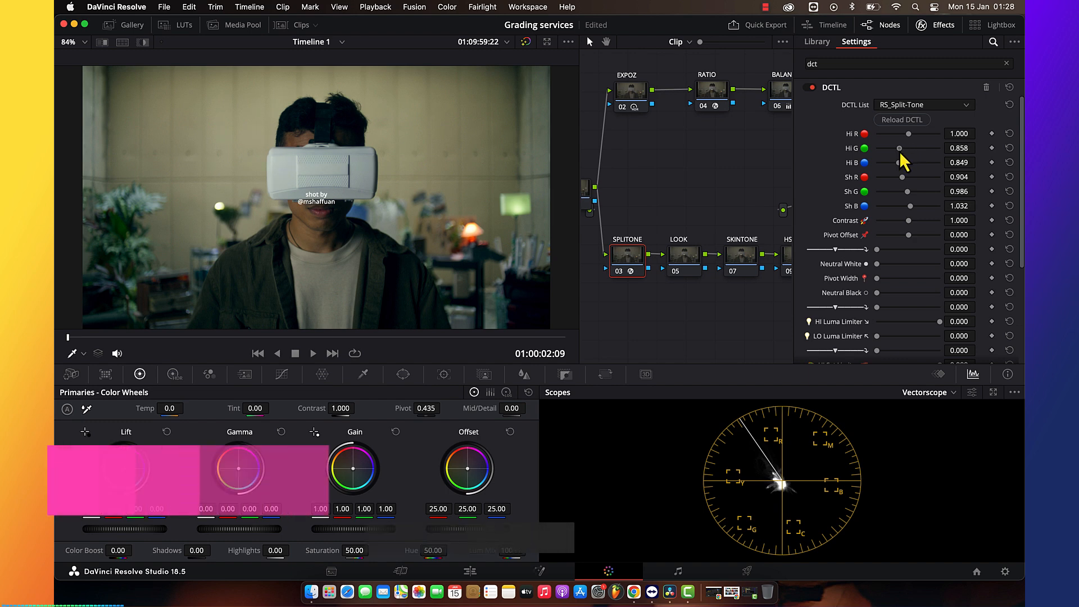
{"action": "mouse_move", "coordinate": [909, 137]}
{"action": "left_mouse_down"}
{"action": "mouse_move", "coordinate": [902, 172]}
{"action": "mouse_move", "coordinate": [905, 148]}
{"action": "left_mouse_up"}
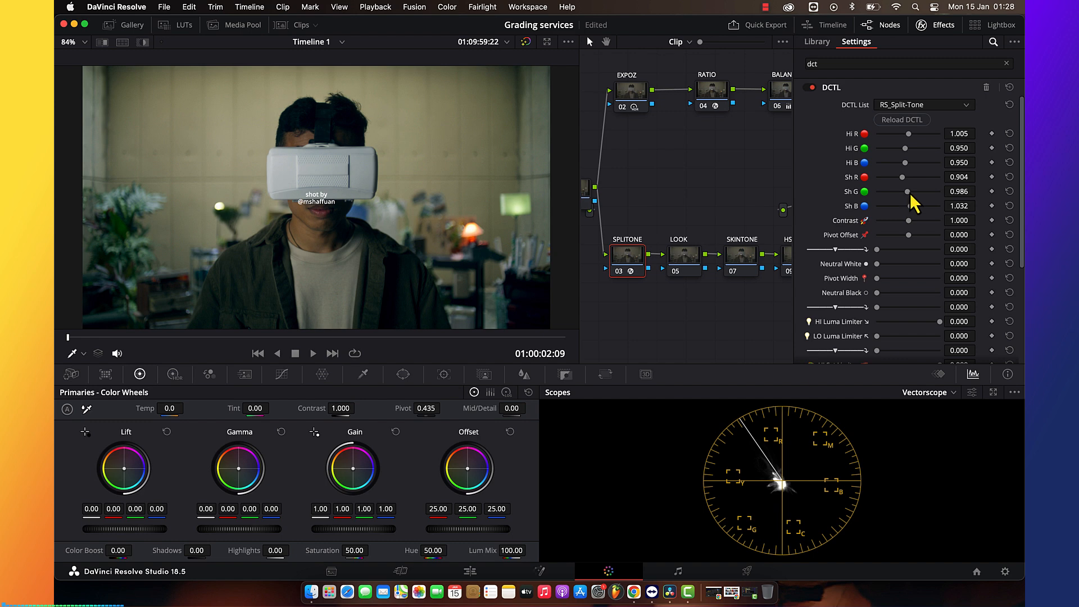
{"action": "left_click_drag", "start_coordinate": [910, 194], "coordinate": [899, 179]}
Set the split-tone Pivot Offset to -0.156, Neutral White and Neutral Black to 0.101, Pivot Width to 0.091 and Hi Luma Limiter to -0.202
{"action": "mouse_move", "coordinate": [910, 235]}
{"action": "left_mouse_down"}
{"action": "mouse_move", "coordinate": [920, 236]}
{"action": "mouse_move", "coordinate": [903, 235]}
{"action": "mouse_move", "coordinate": [880, 264]}
{"action": "mouse_move", "coordinate": [883, 297]}
{"action": "left_mouse_up"}
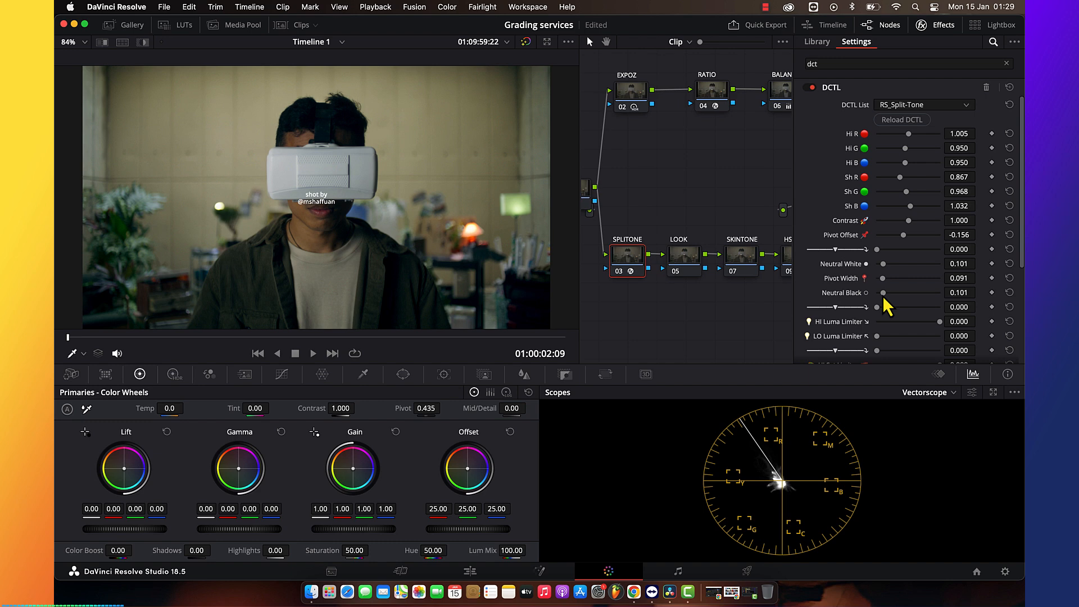
{"action": "key", "text": "super+f"}
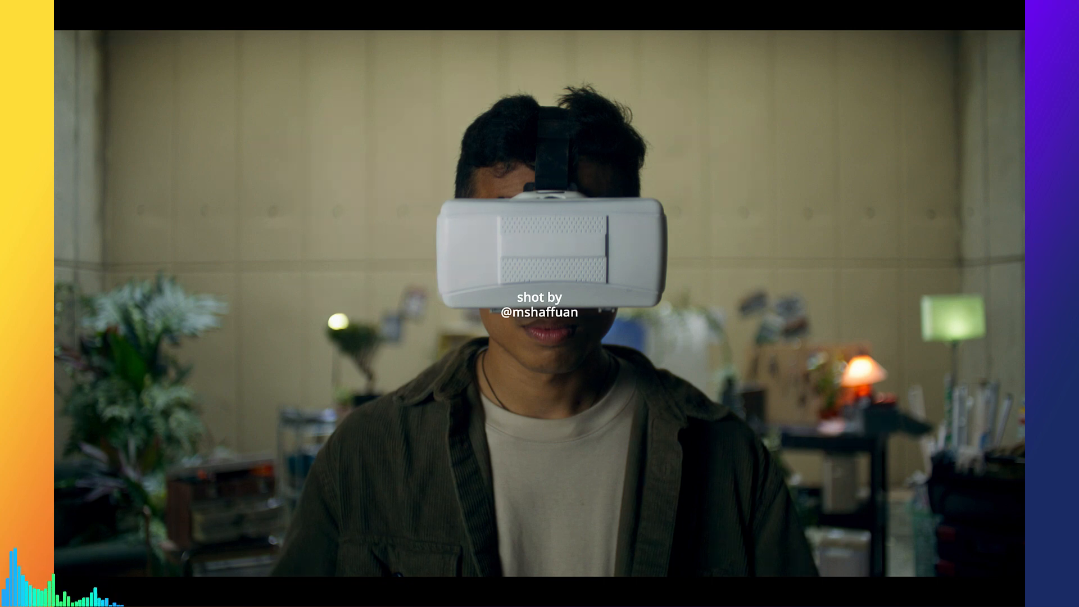
{"action": "key", "text": "Escape"}
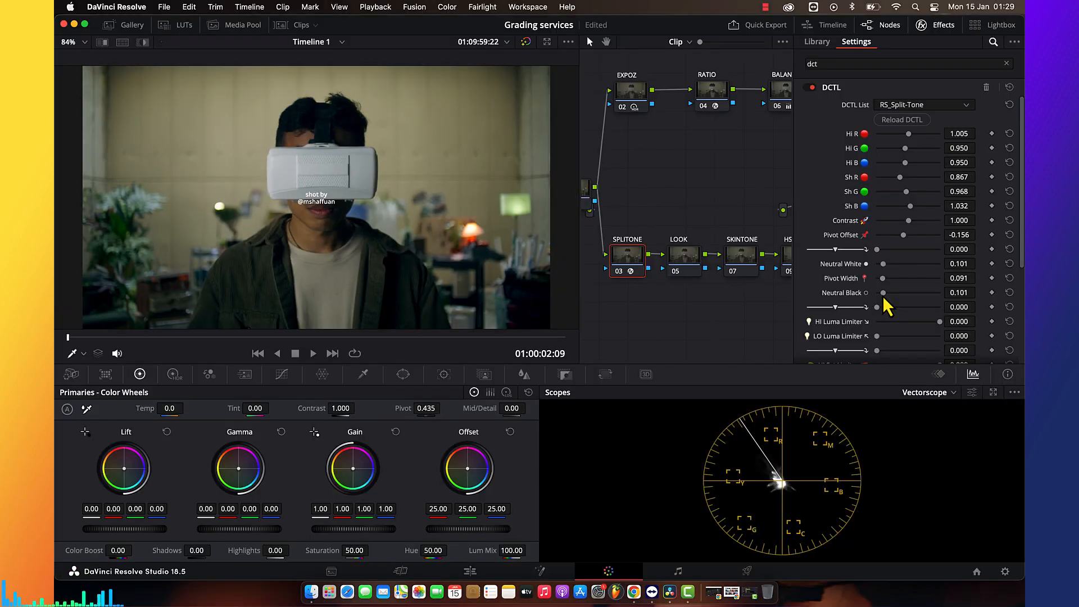
{"action": "left_click_drag", "start_coordinate": [949, 331], "coordinate": [934, 330]}
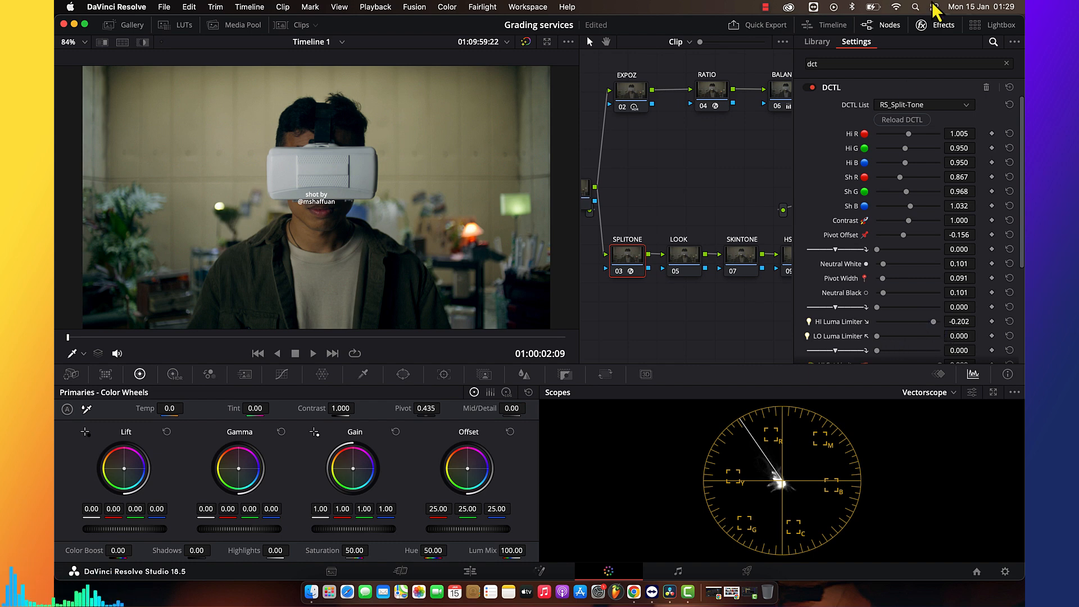
{"action": "left_click", "coordinate": [935, 26]}
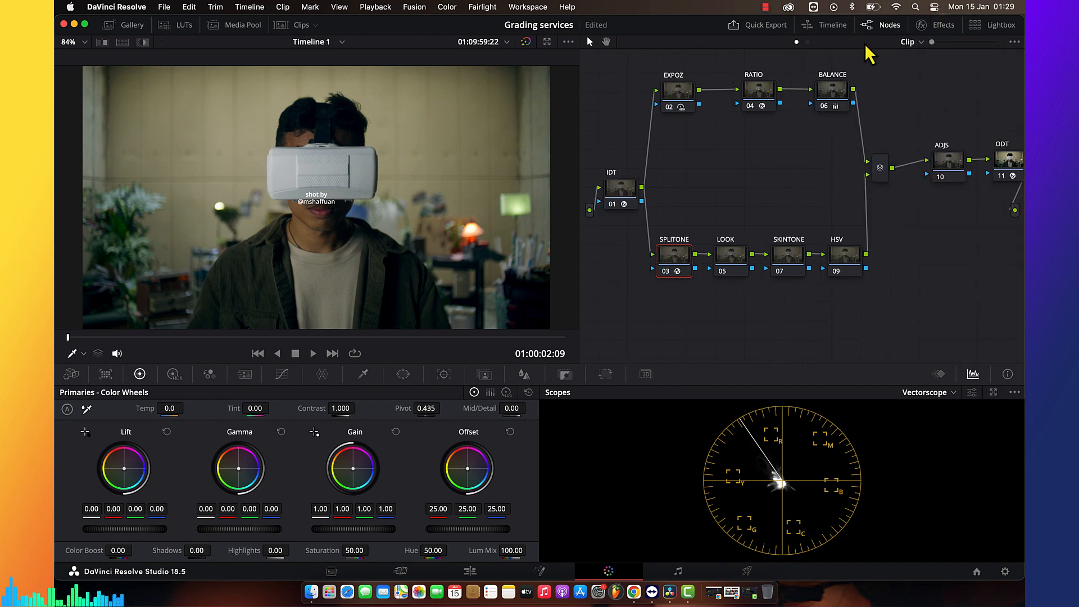
Select the LOOK node and open the Look DNA folder in Astrodesign's DirectorQim Package Luts
{"action": "left_click", "coordinate": [733, 261]}
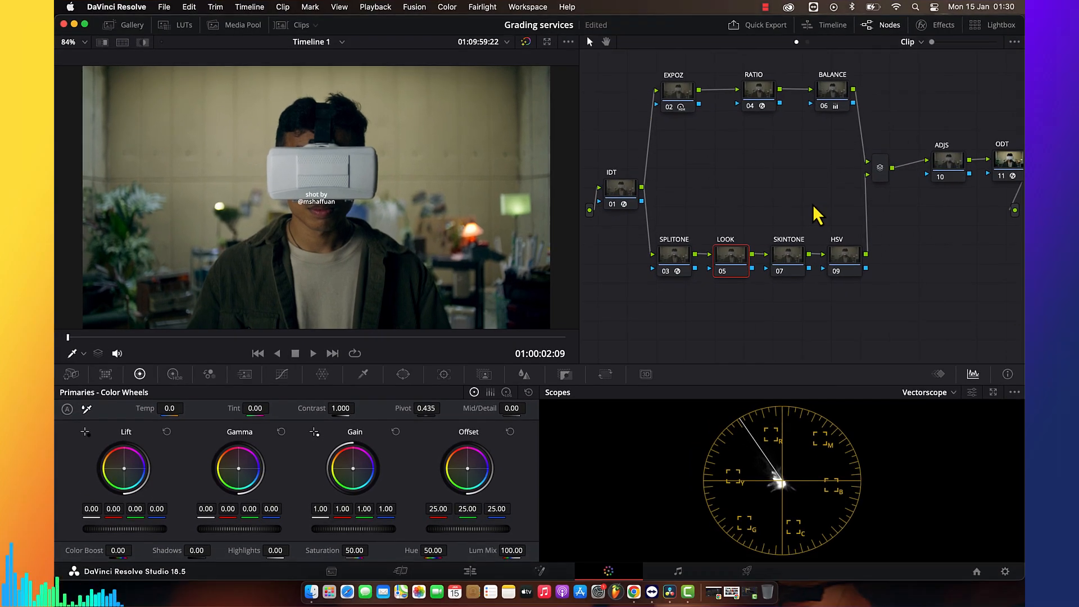
{"action": "left_click", "coordinate": [133, 26]}
{"action": "left_click", "coordinate": [134, 27]}
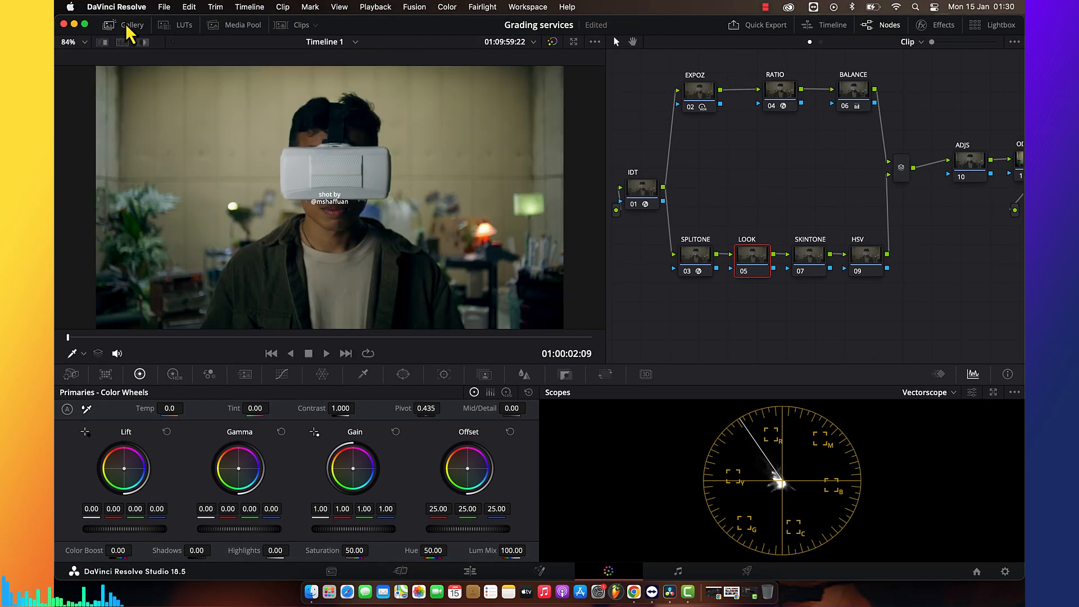
{"action": "left_click", "coordinate": [181, 28]}
{"action": "left_click", "coordinate": [103, 133]}
{"action": "left_click", "coordinate": [99, 94]}
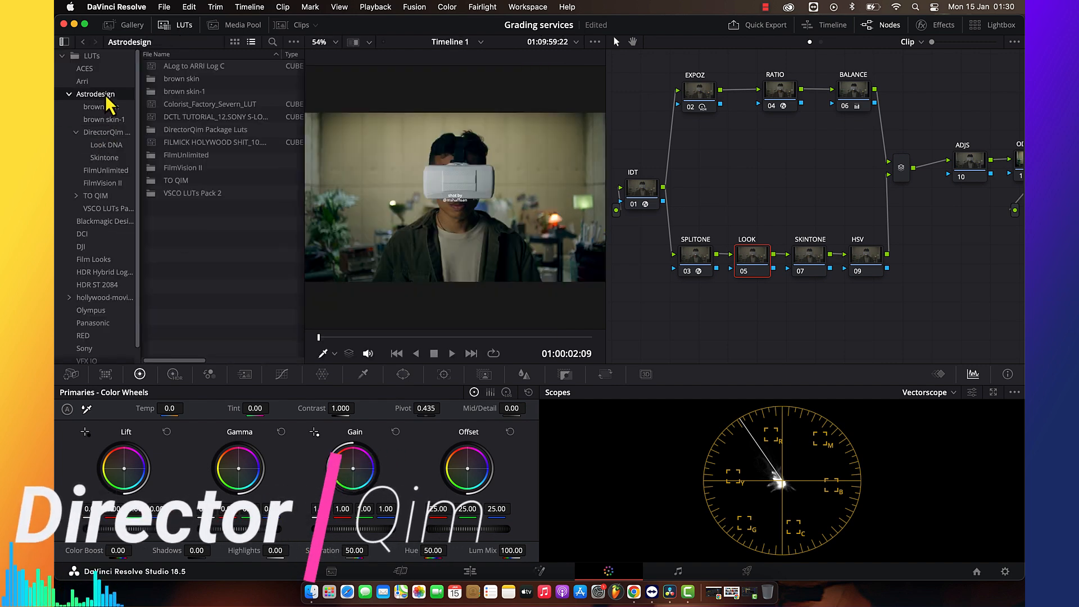
{"action": "double_click", "coordinate": [192, 130]}
{"action": "double_click", "coordinate": [197, 66]}
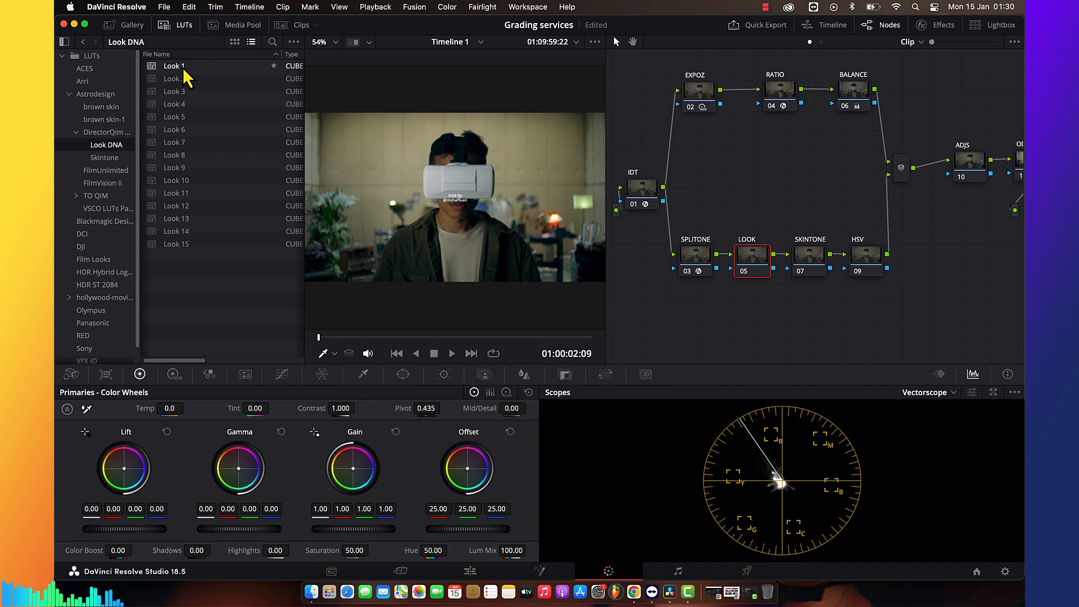
Try out the Look DNA LUTs and apply one to the LOOK node, checking the image full screen
{"action": "double_click", "coordinate": [181, 80]}
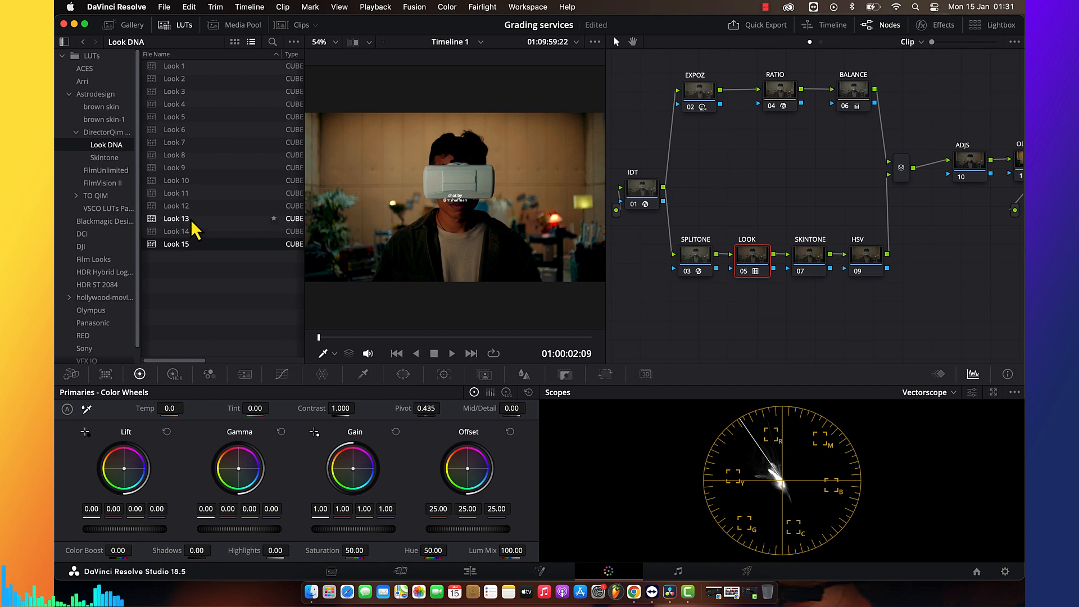
{"action": "left_click", "coordinate": [176, 27]}
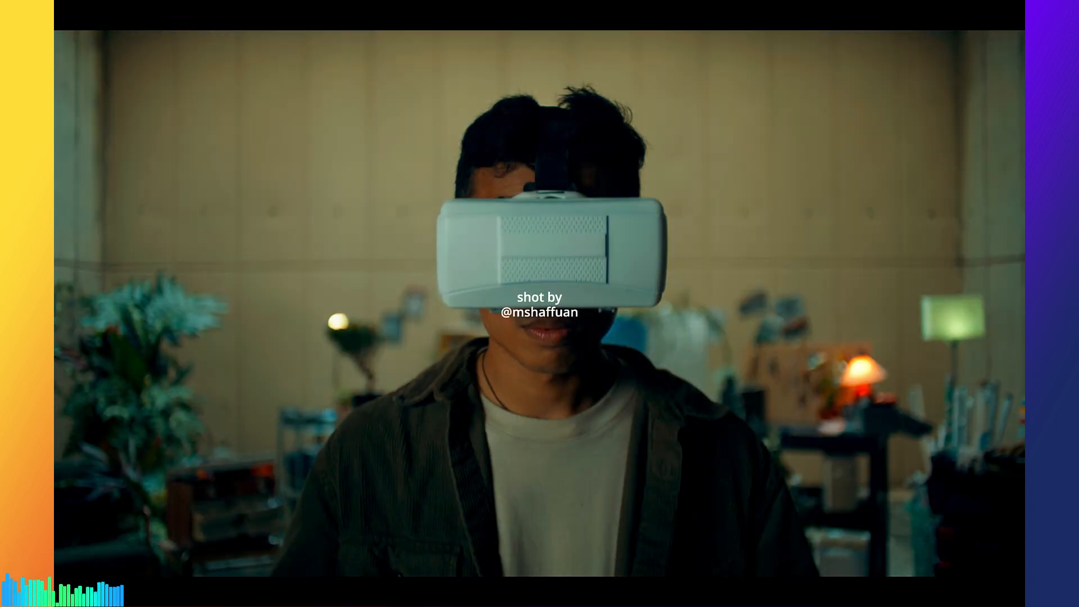
{"action": "key", "text": "Escape"}
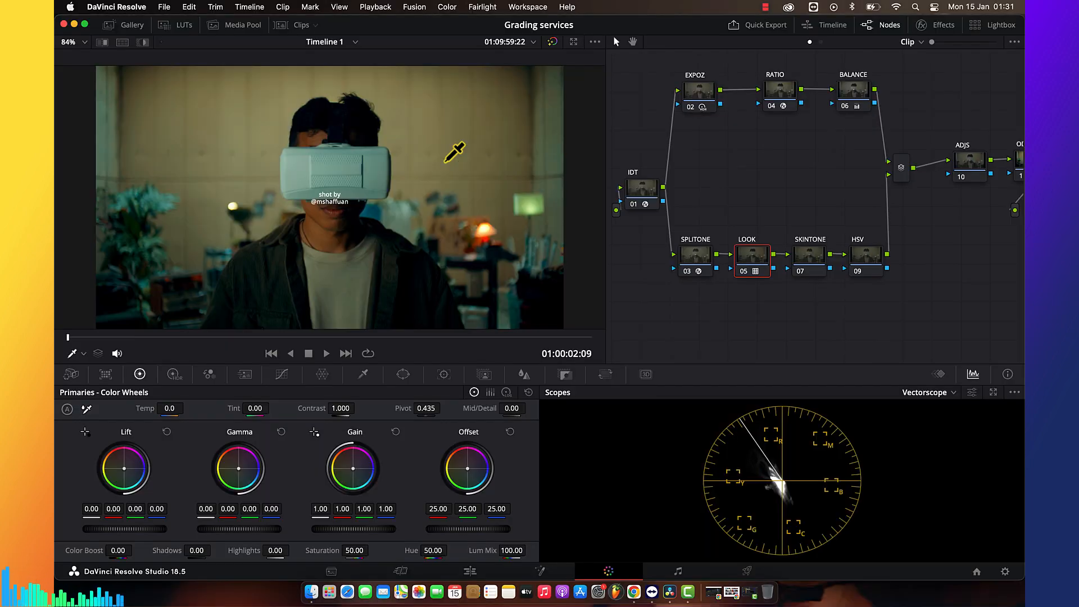
Switch the scope to Waveform and set the Shadows of the EXPOZ node to 20.00
{"action": "left_click", "coordinate": [700, 100]}
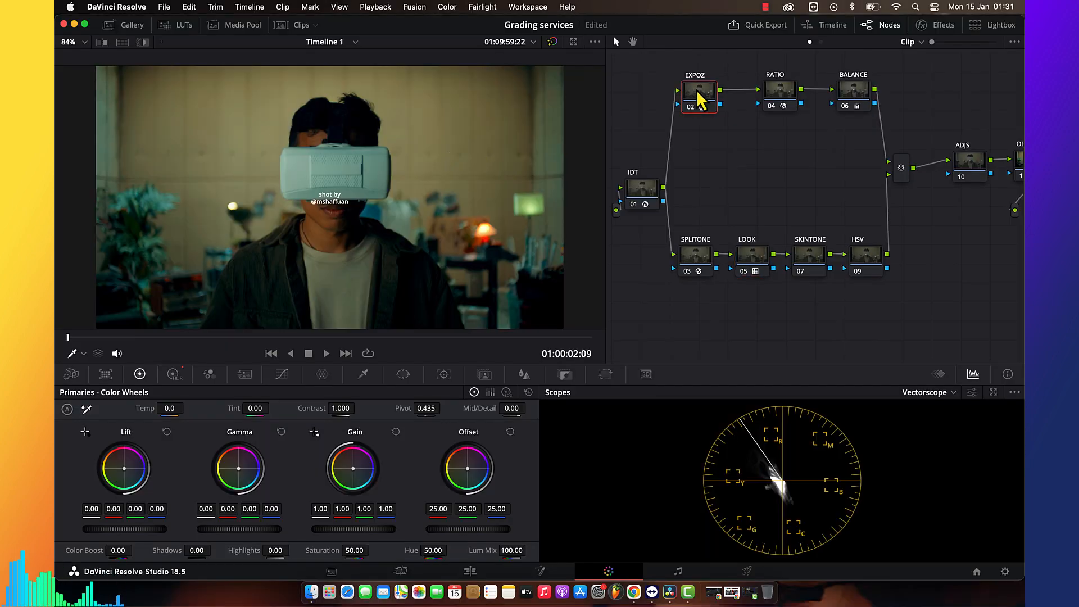
{"action": "left_click", "coordinate": [926, 394]}
{"action": "left_click", "coordinate": [934, 423]}
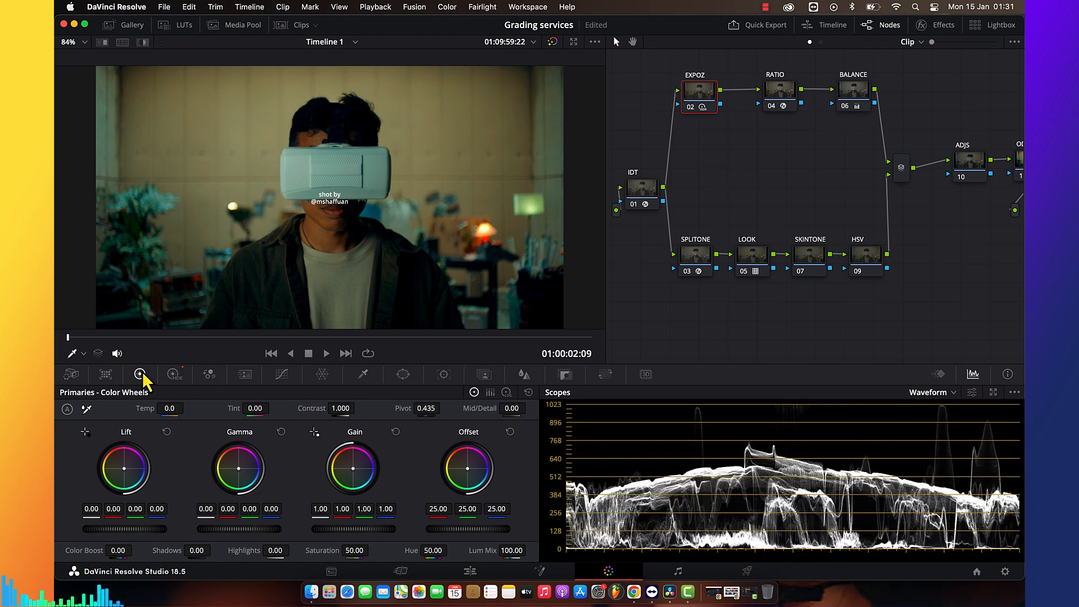
{"action": "left_click_drag", "start_coordinate": [196, 550], "coordinate": [215, 549]}
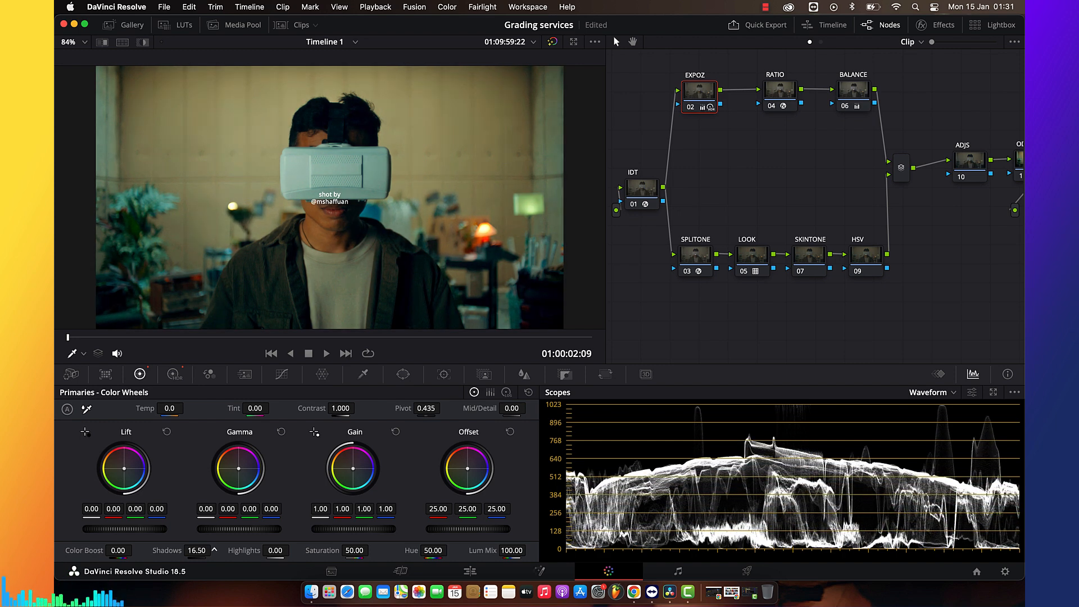
{"action": "left_click_drag", "start_coordinate": [215, 549], "coordinate": [214, 550]}
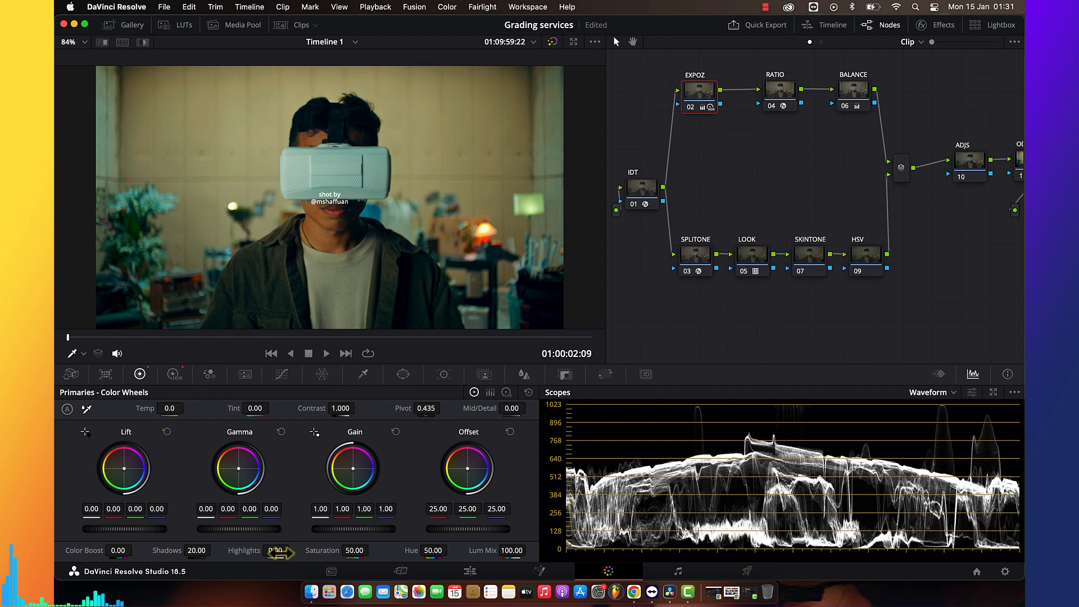
Set the EXPOZ node's HDR Global exposure to -0.06 and check the image full screen
{"action": "left_click", "coordinate": [174, 374]}
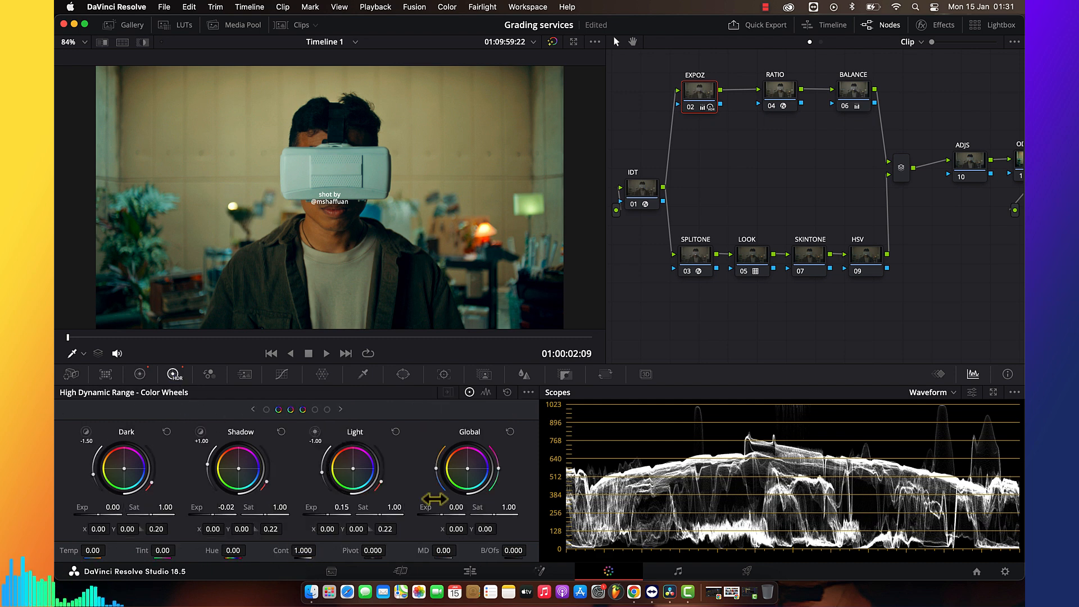
{"action": "left_click_drag", "start_coordinate": [456, 507], "coordinate": [450, 507]}
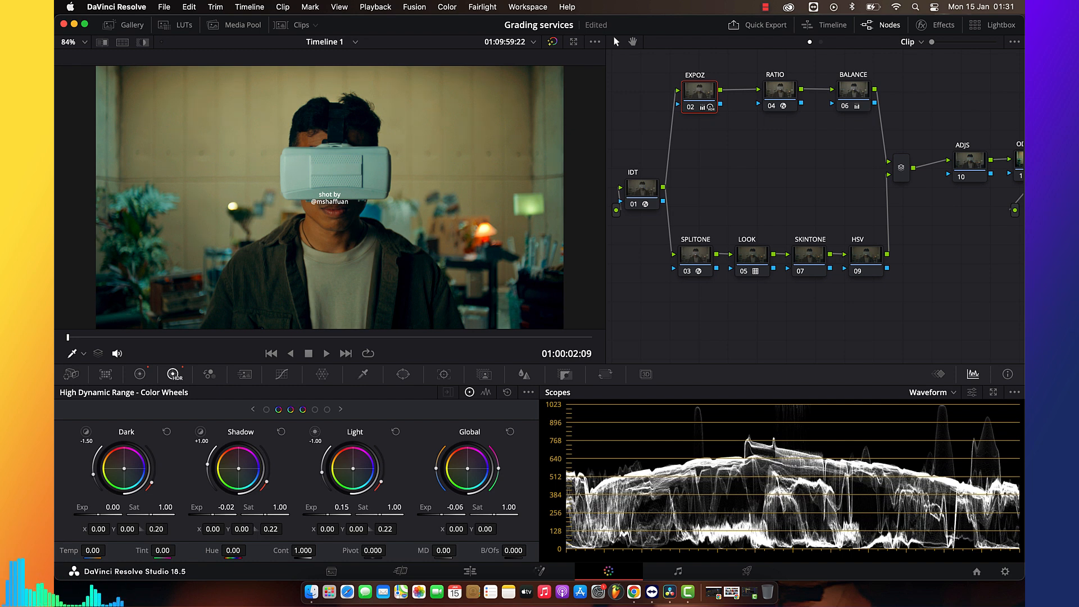
{"action": "left_click", "coordinate": [140, 374]}
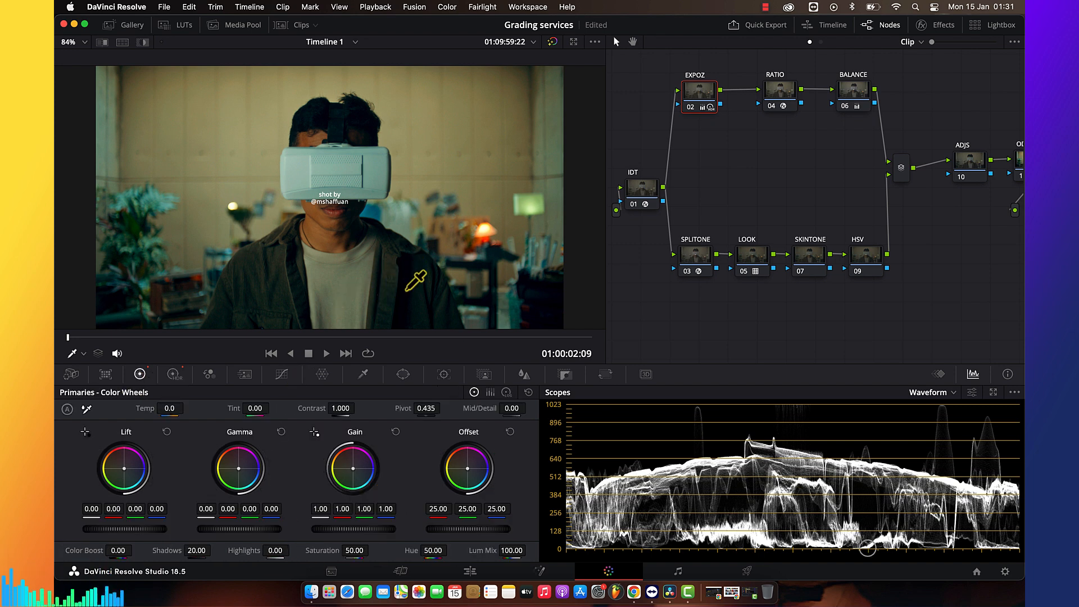
{"action": "key", "text": "super+f"}
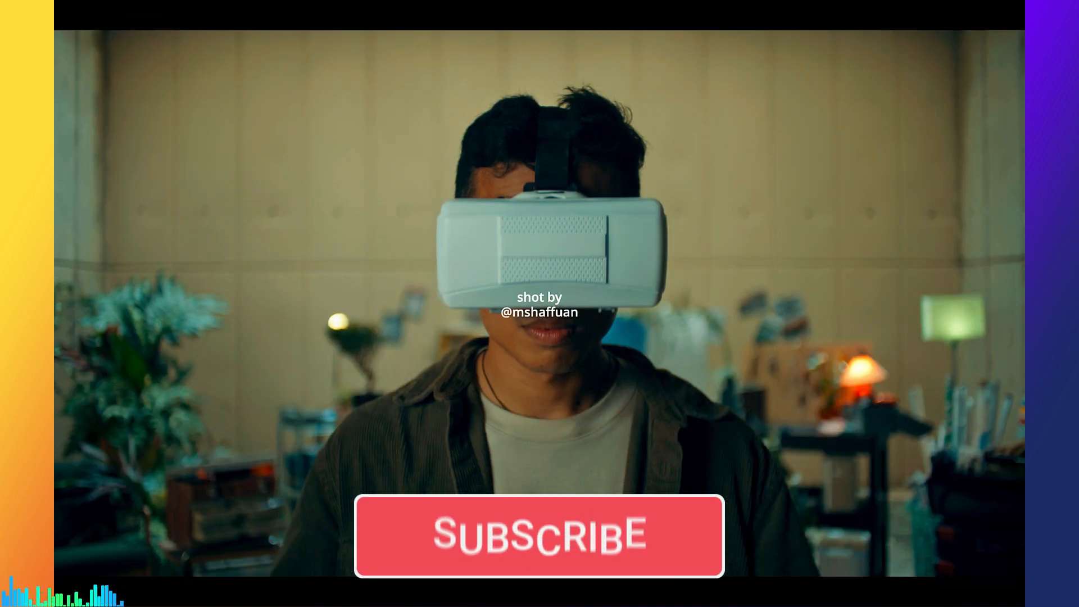
{"action": "key", "text": "super+f"}
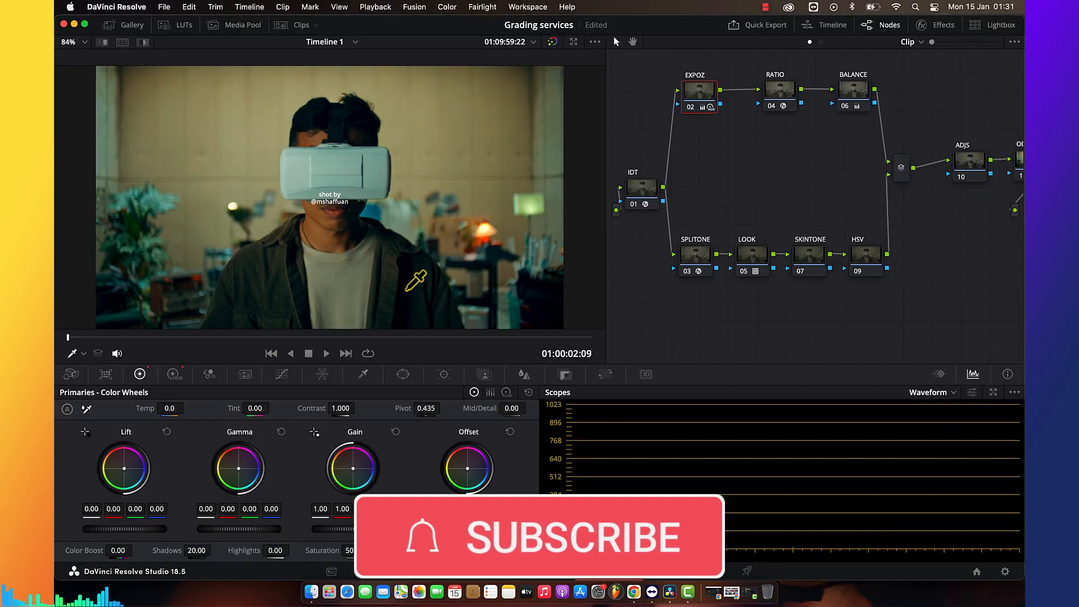
Toggle the SPLITONE node off to compare its effect, and inspect the image full screen
{"action": "left_click", "coordinate": [696, 265]}
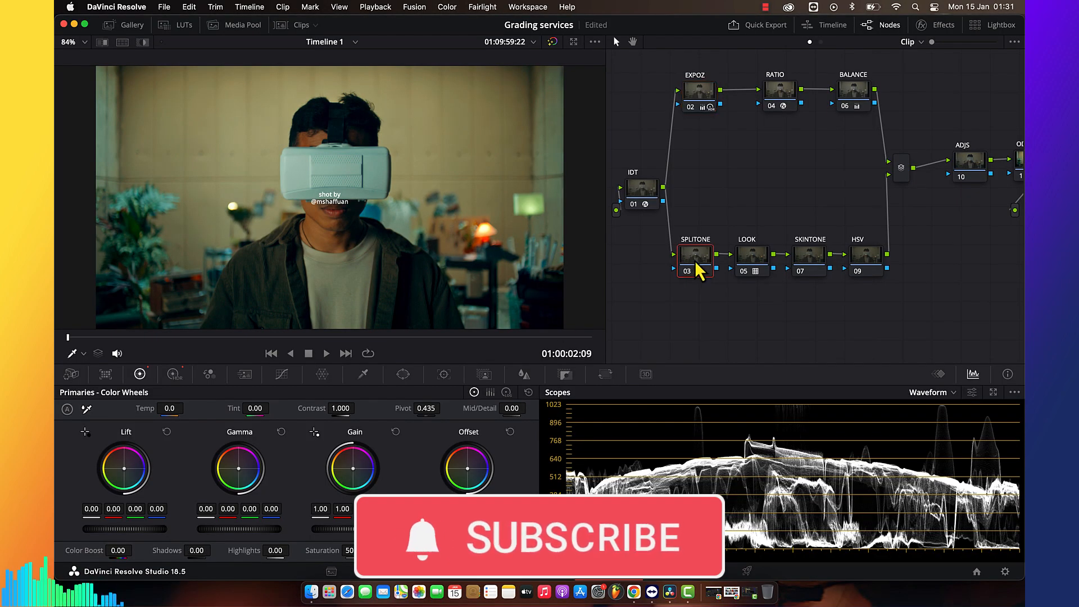
{"action": "key", "text": "super+d"}
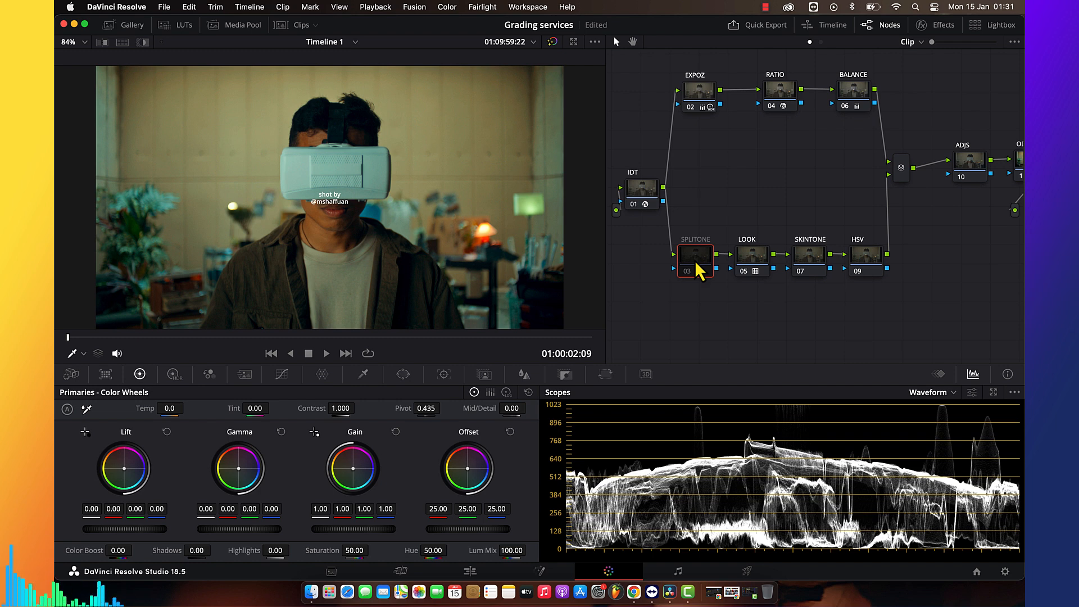
{"action": "key", "text": "super+f"}
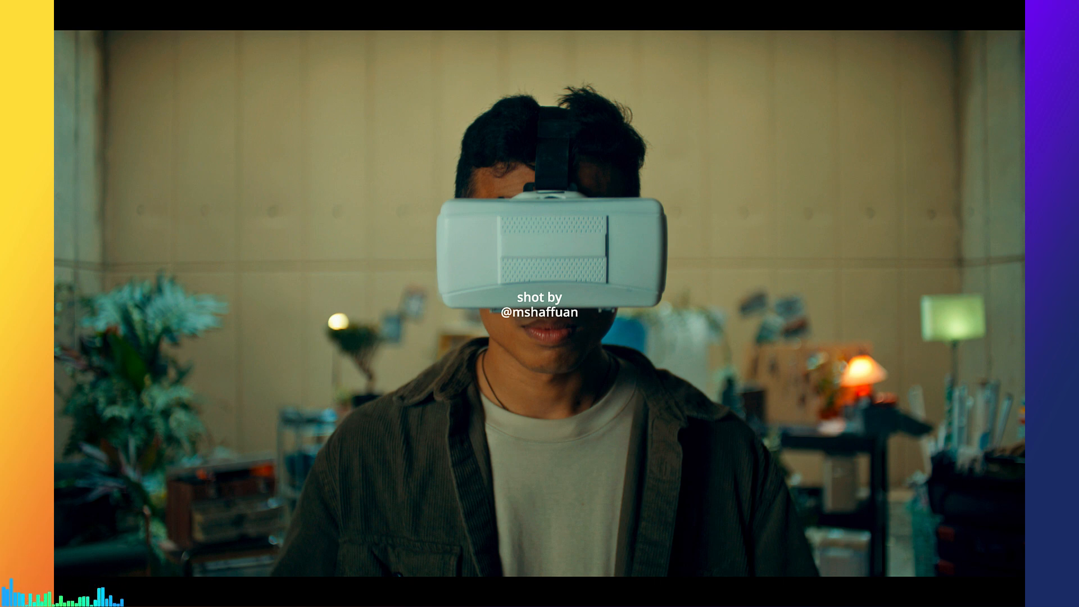
{"action": "key", "text": "super+f"}
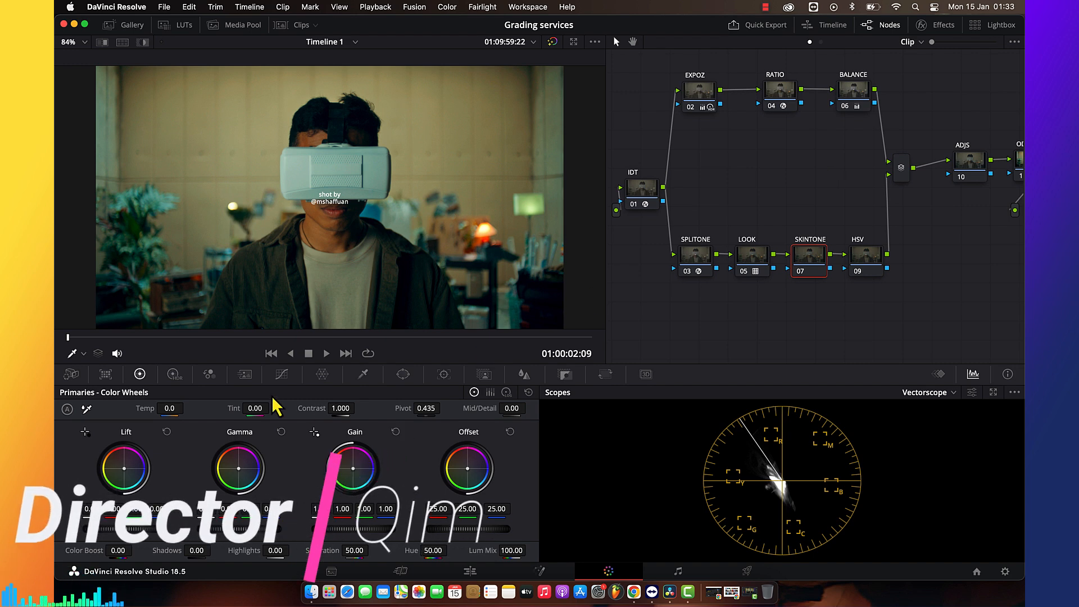
Key the skin below the headset on the SKINTONE node with the 3D qualifier, and set the matte Denoise to 11.3
{"action": "left_click", "coordinate": [362, 375]}
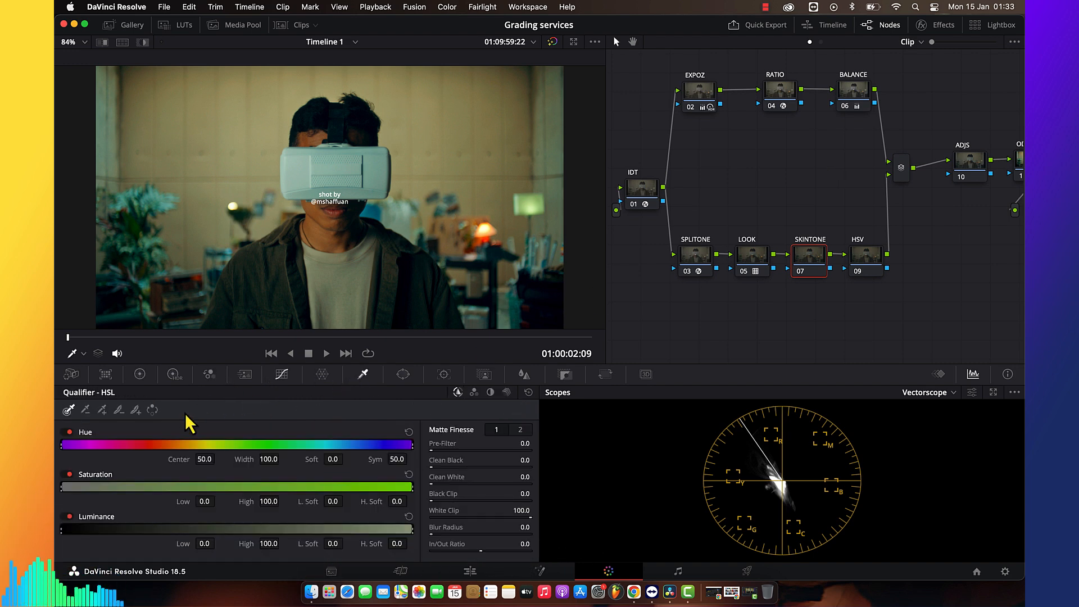
{"action": "left_click", "coordinate": [507, 393]}
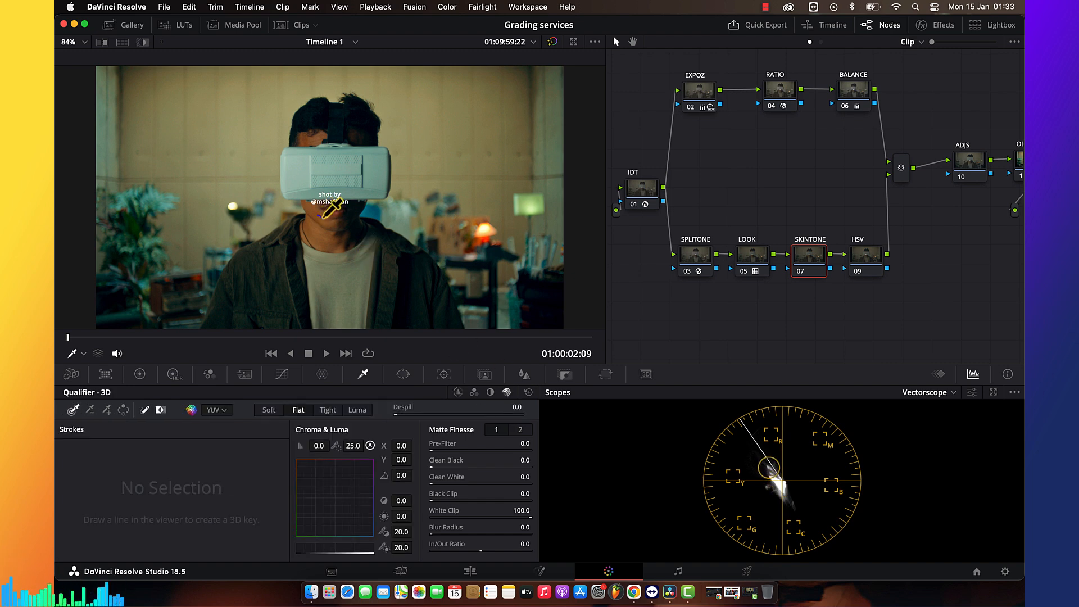
{"action": "left_click_drag", "start_coordinate": [319, 214], "coordinate": [327, 219]}
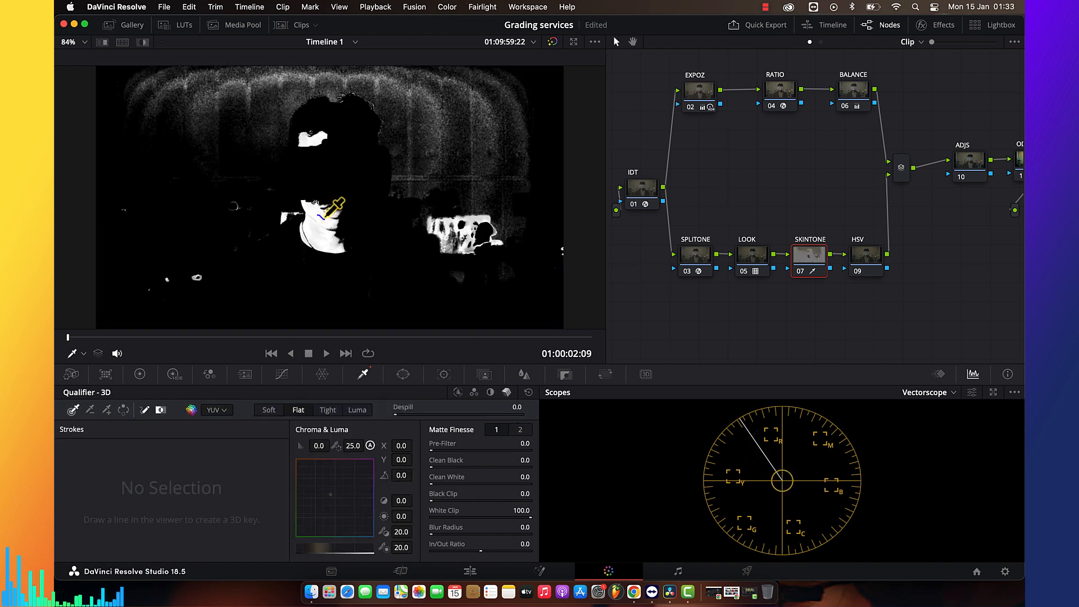
{"action": "left_click", "coordinate": [519, 431]}
{"action": "left_click_drag", "start_coordinate": [433, 483], "coordinate": [444, 483]}
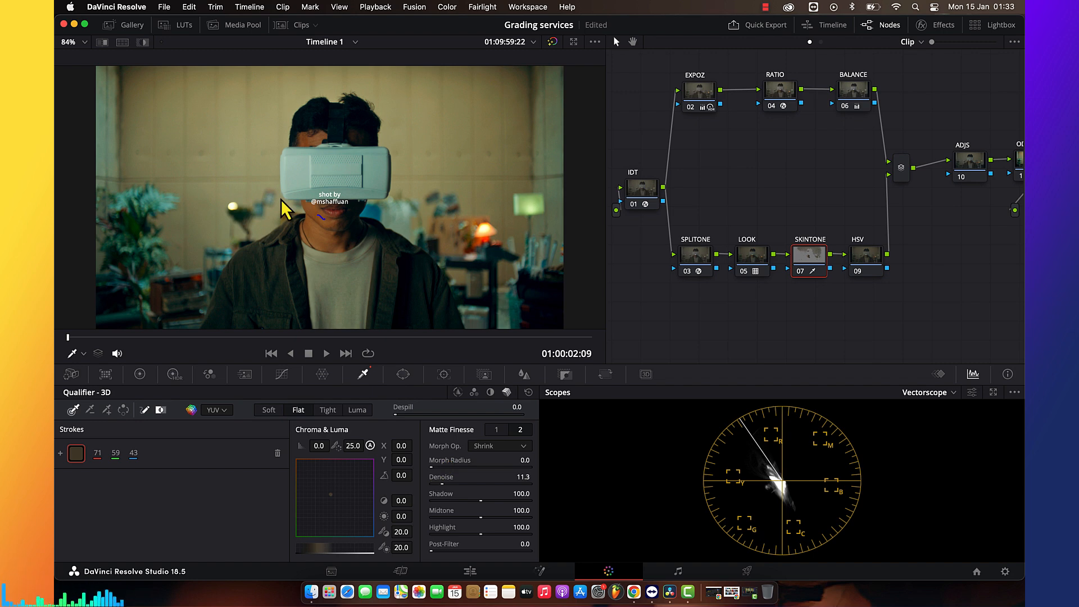
Shift the Gamma colour balance of the SKINTONE node slightly toward red
{"action": "left_click", "coordinate": [139, 376]}
{"action": "left_click_drag", "start_coordinate": [243, 473], "coordinate": [239, 468]}
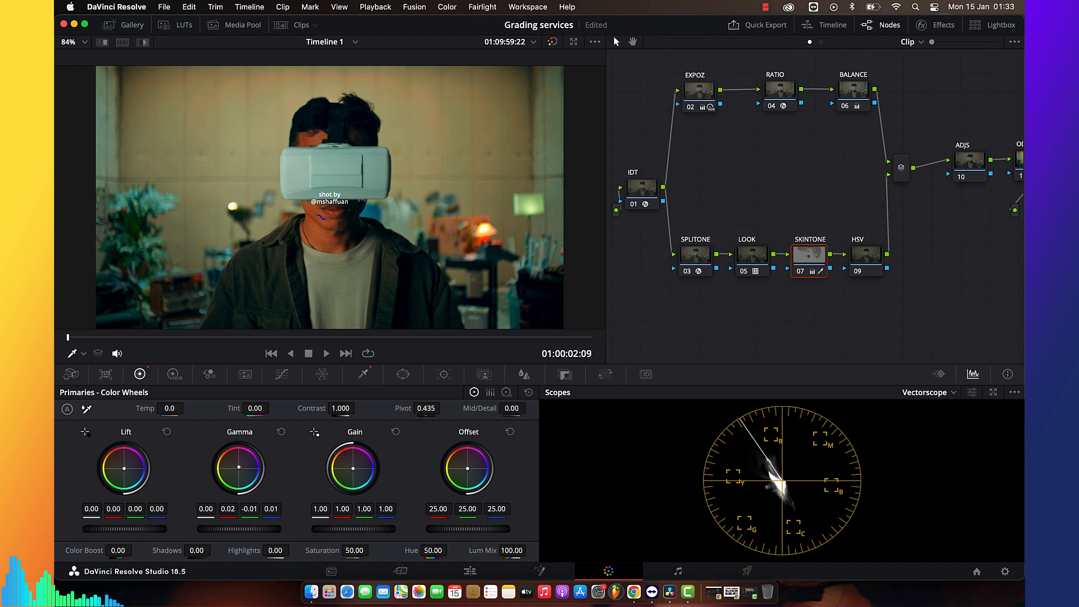
{"action": "left_click_drag", "start_coordinate": [238, 467], "coordinate": [238, 467]}
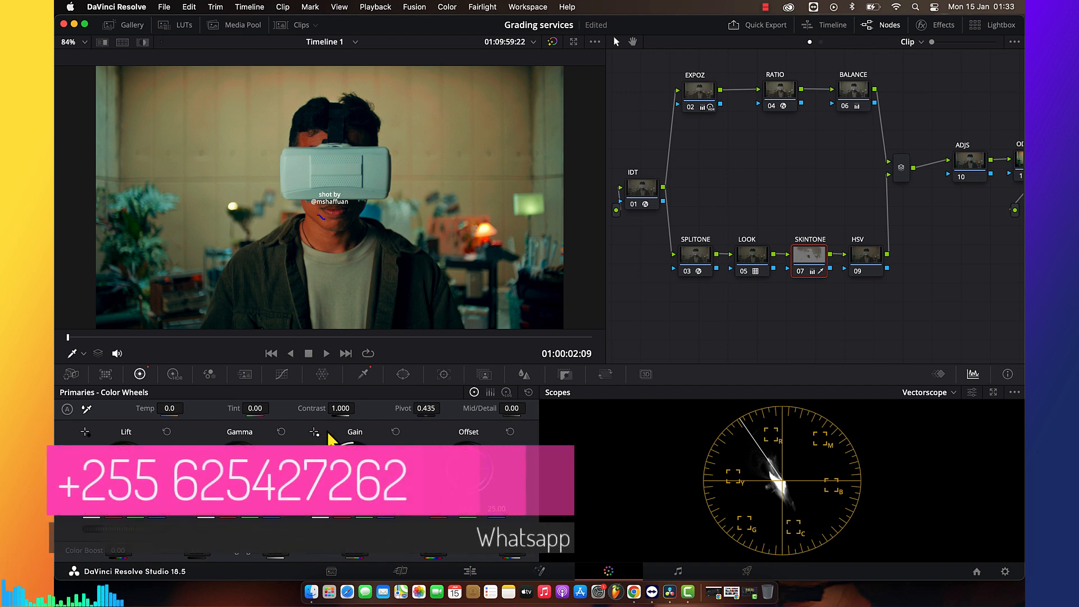
Move the outer red point of the Color Warper's Hue - Saturation grid to Hue 0.03 and Sat 0.68
{"action": "left_click", "coordinate": [322, 375]}
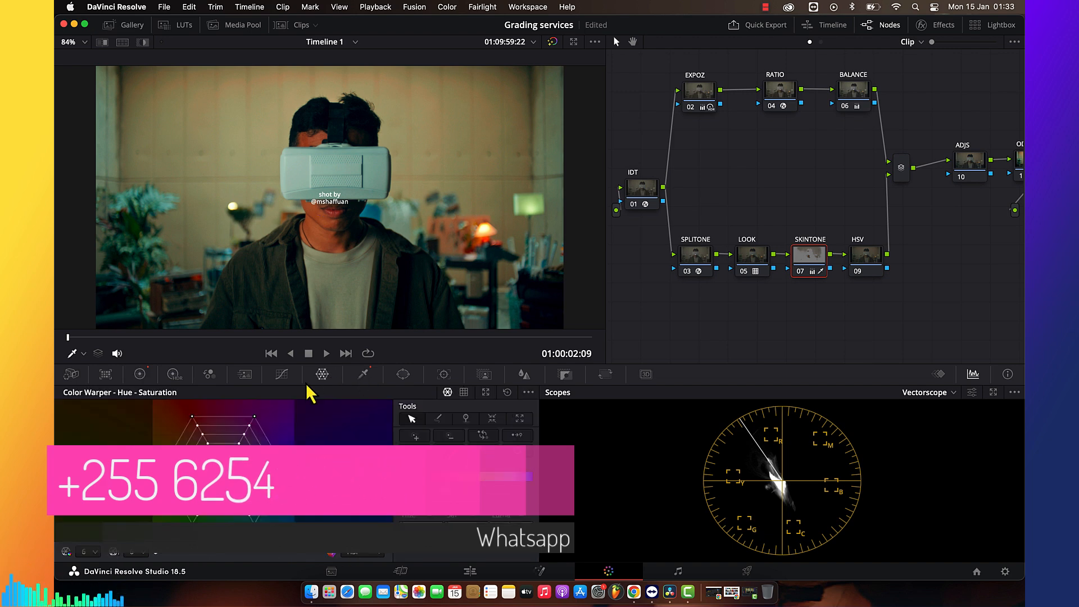
{"action": "mouse_move", "coordinate": [205, 444]}
{"action": "left_mouse_down"}
{"action": "mouse_move", "coordinate": [219, 450]}
{"action": "mouse_move", "coordinate": [217, 435]}
{"action": "left_mouse_up"}
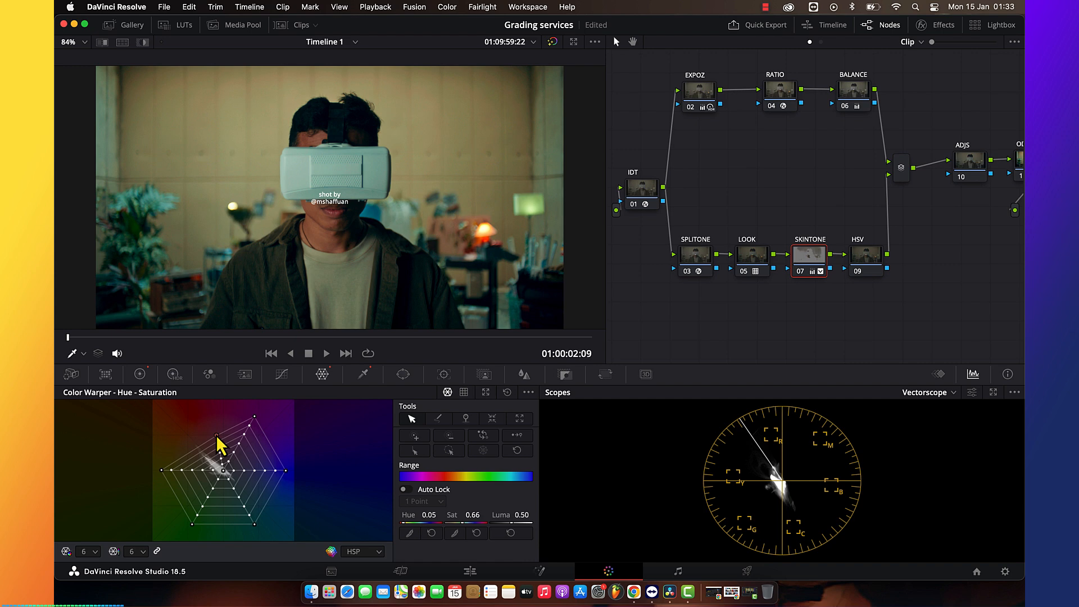
{"action": "left_click_drag", "start_coordinate": [217, 436], "coordinate": [215, 434]}
{"action": "left_click_drag", "start_coordinate": [215, 436], "coordinate": [211, 437]}
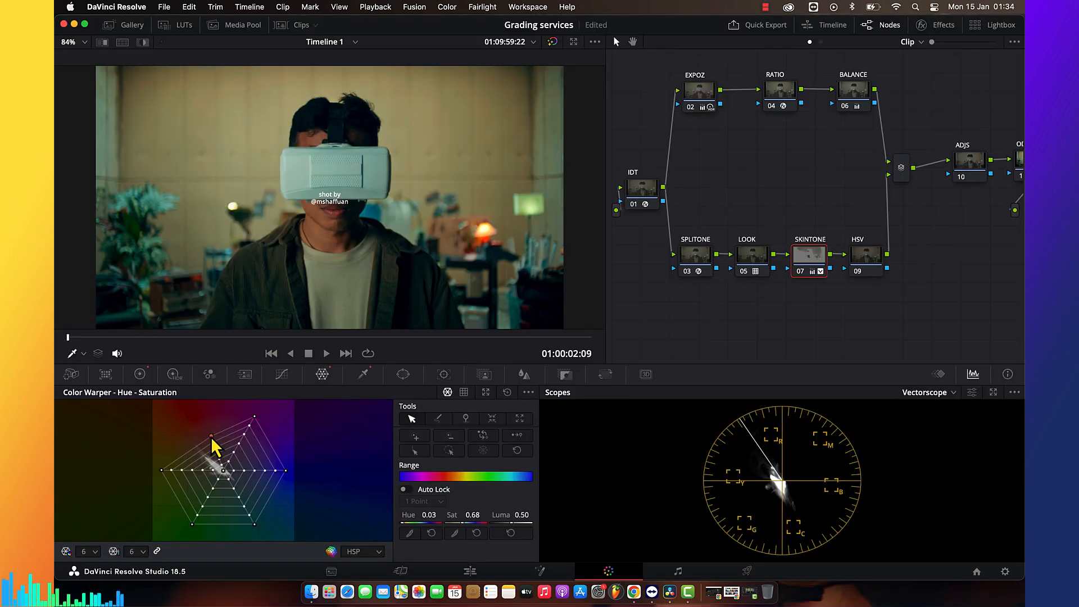
Add a circular window around the face with Soft 1 at 4.18, and check the image full screen
{"action": "left_click", "coordinate": [403, 379]}
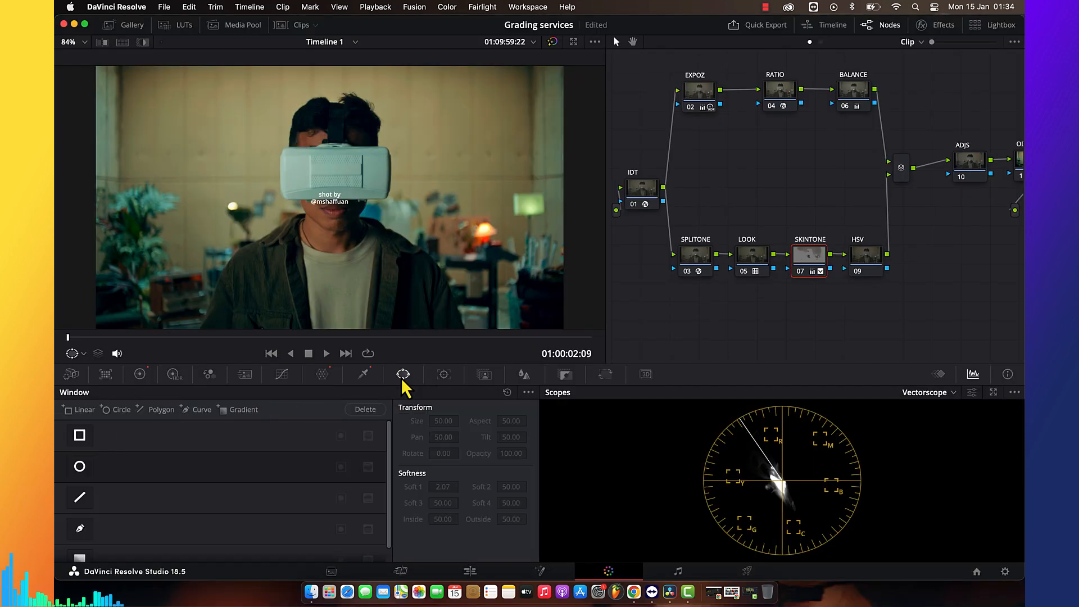
{"action": "left_click", "coordinate": [80, 468]}
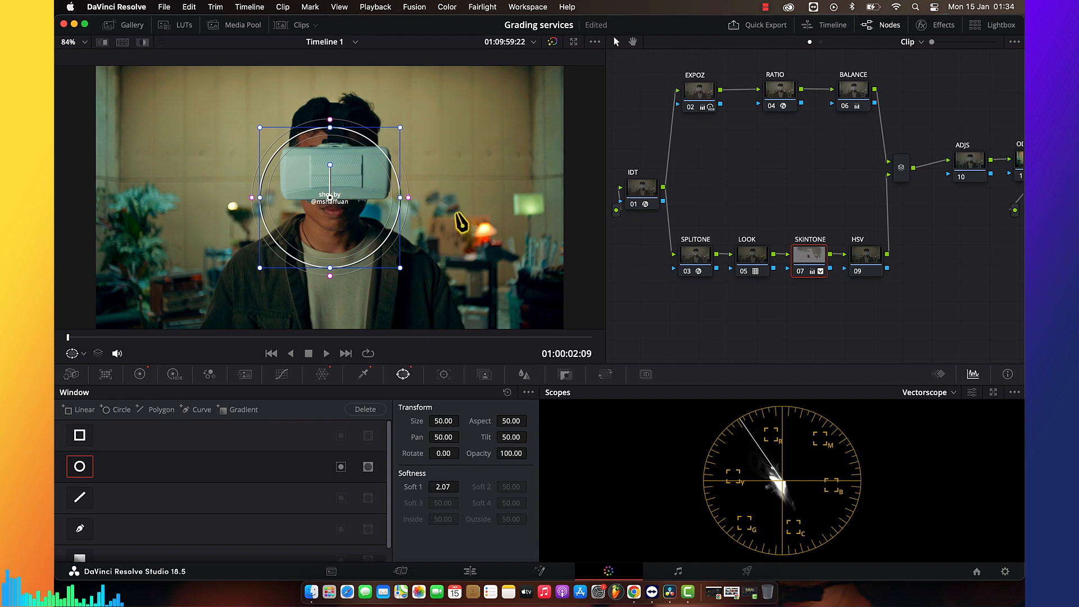
{"action": "left_click_drag", "start_coordinate": [330, 120], "coordinate": [332, 112]}
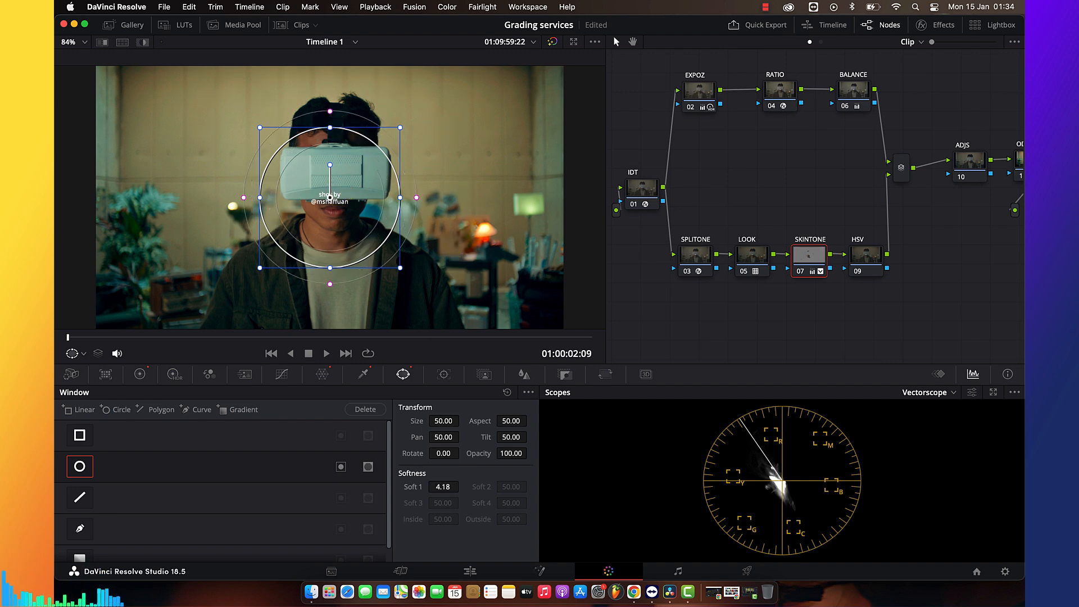
{"action": "key", "text": "super+f"}
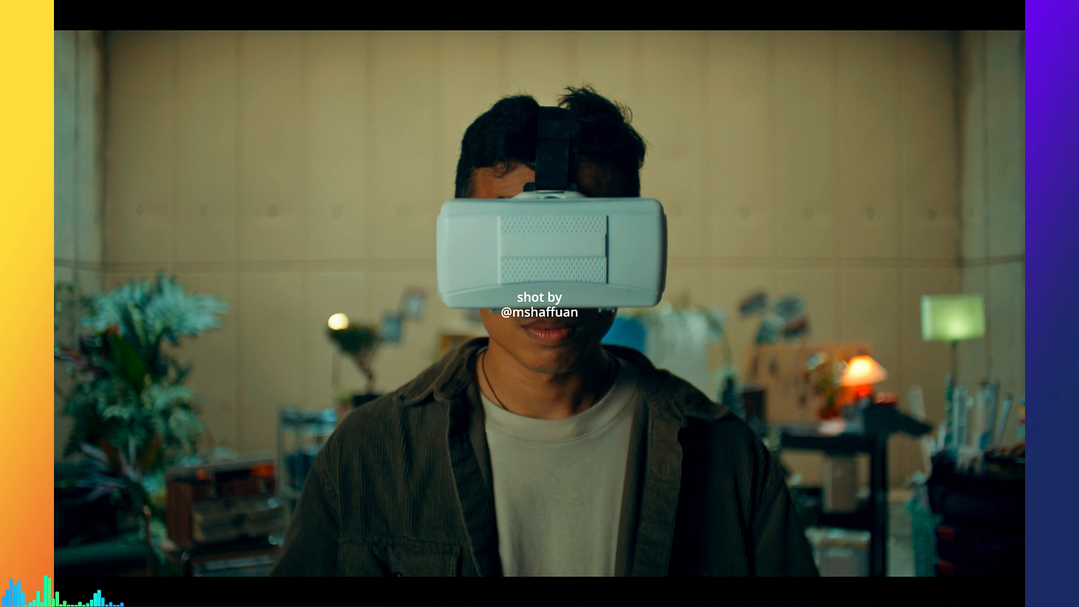
{"action": "key", "text": "super+f"}
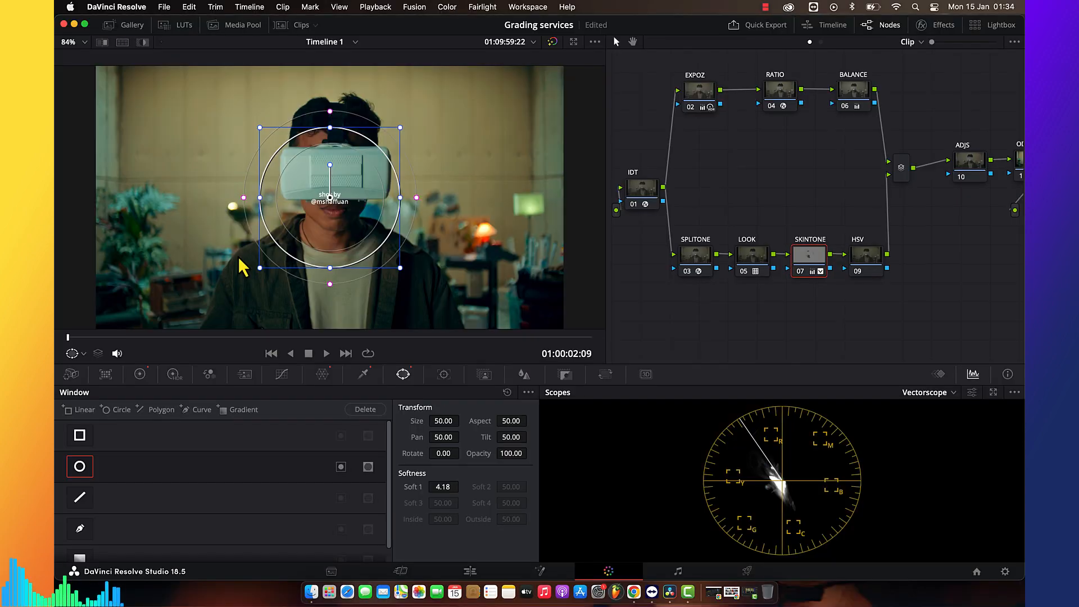
Fine-tune the SKINTONE node's Gamma to R 0.01, G -0.00, B -0.01 and review the image full screen
{"action": "left_click", "coordinate": [140, 374]}
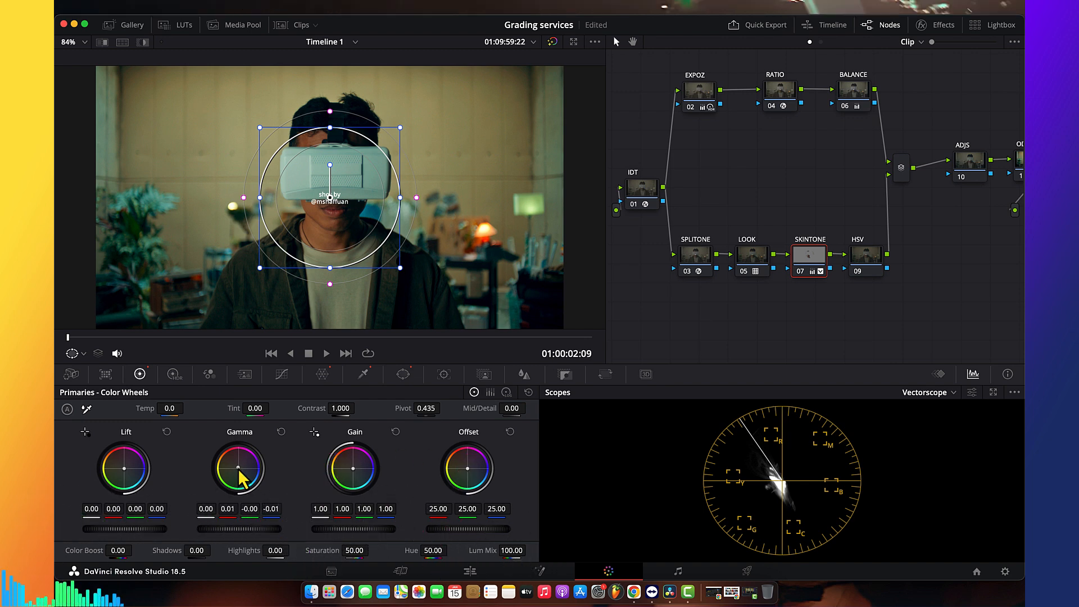
{"action": "key", "text": "super+f"}
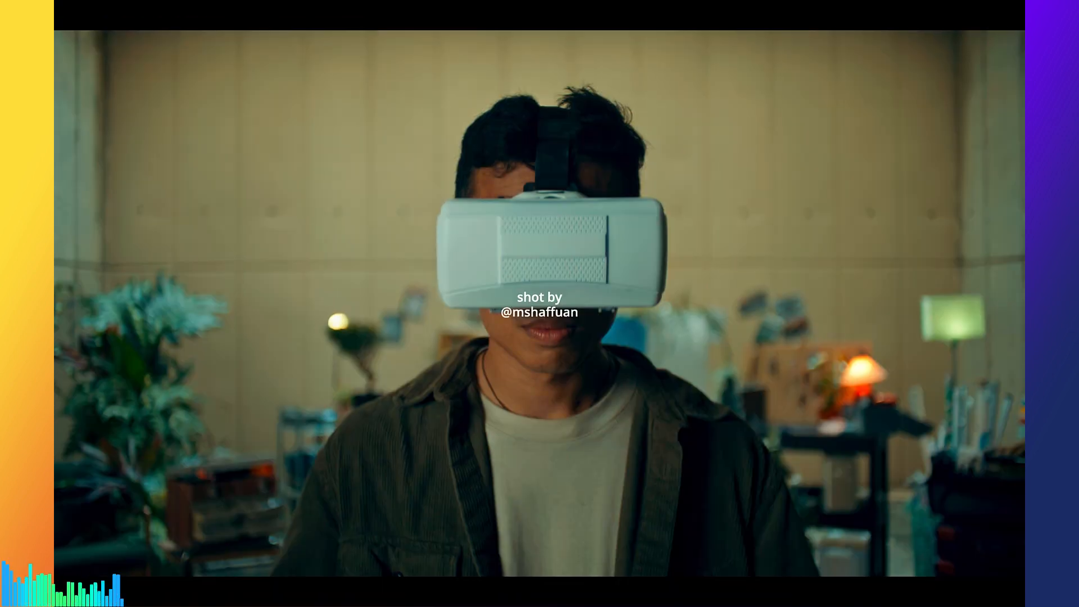
{"action": "key", "text": "super+f"}
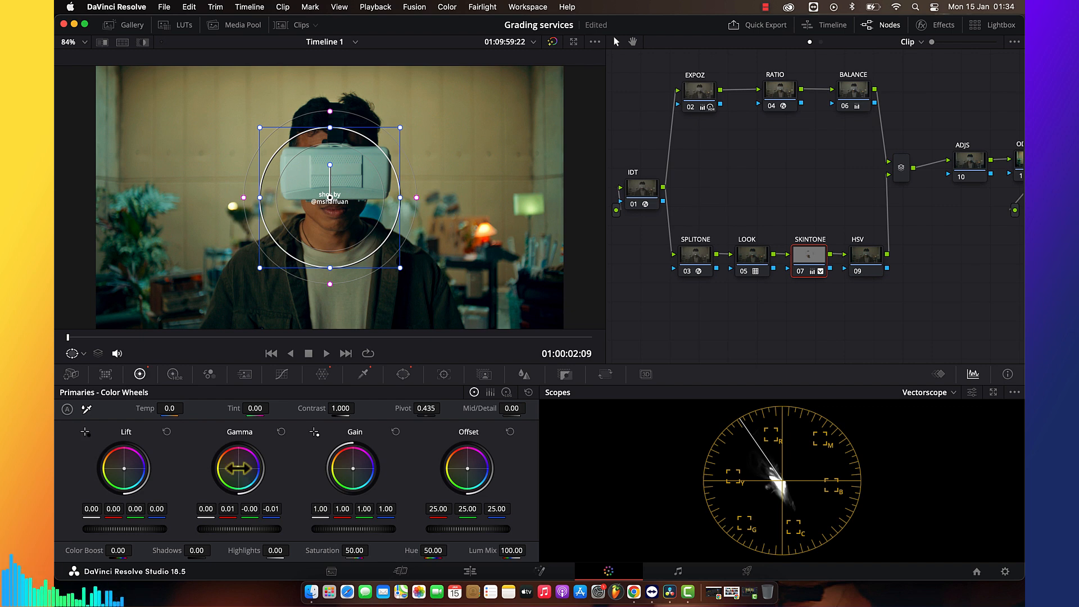
Add a slightly raised lower-midtone point to the SKINTONE node's custom curve, and check the image full screen
{"action": "left_click", "coordinate": [282, 374]}
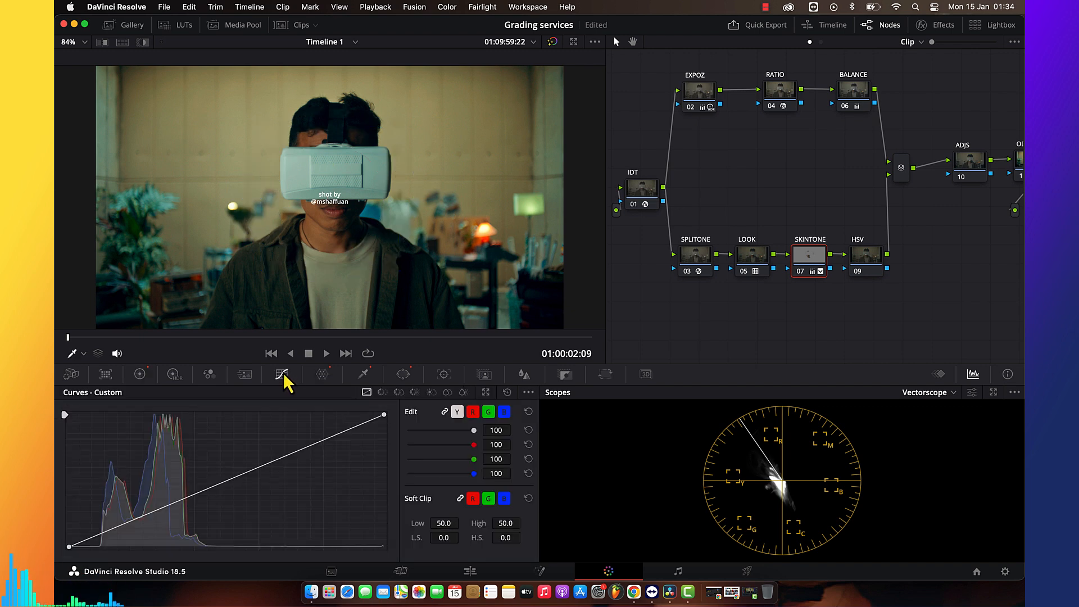
{"action": "left_click", "coordinate": [200, 488]}
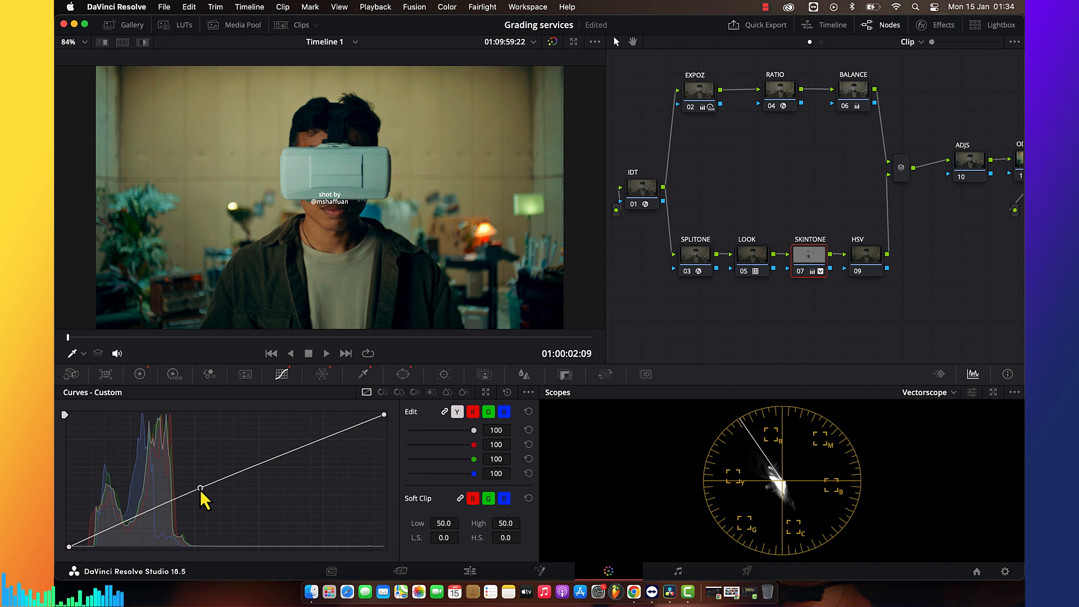
{"action": "key", "text": "super+f"}
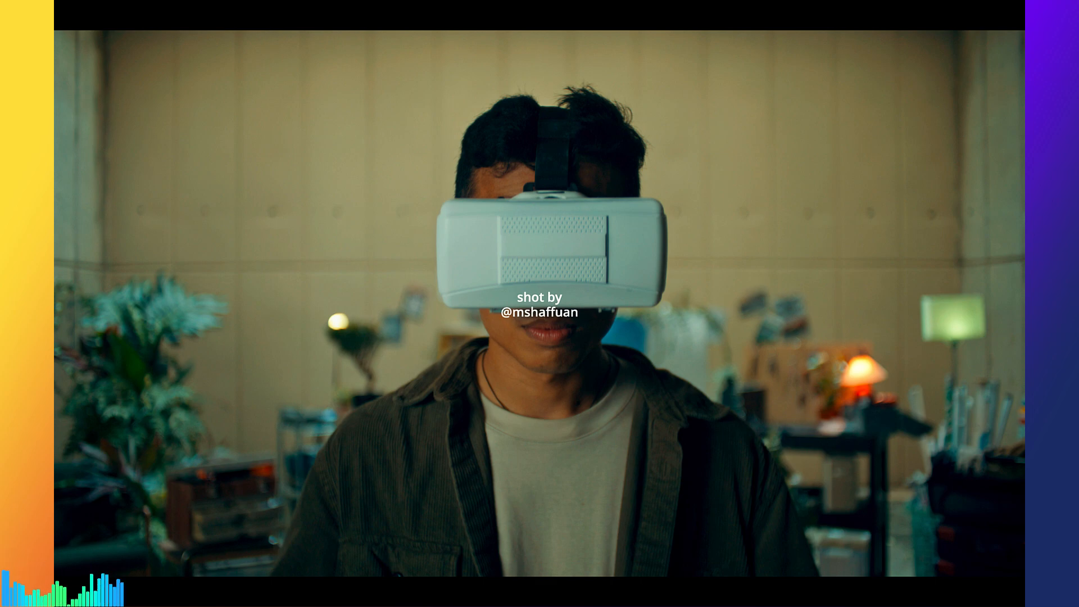
{"action": "key", "text": "super+f"}
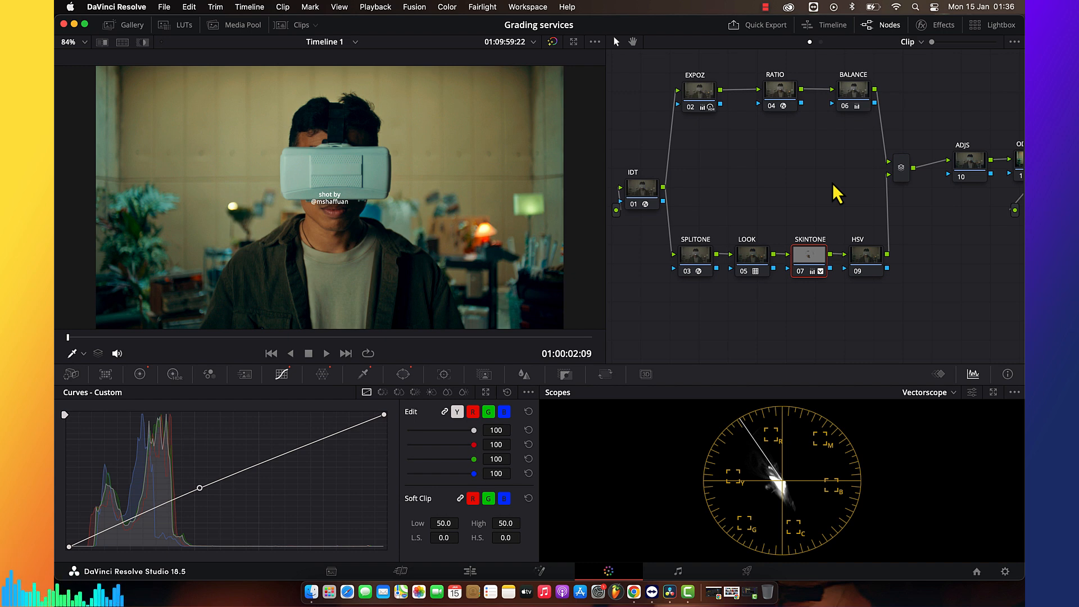
Select the HSV node, examine its color space and channel options, and switch to the primary color wheels
{"action": "left_click", "coordinate": [879, 258]}
{"action": "right_click", "coordinate": [871, 259]}
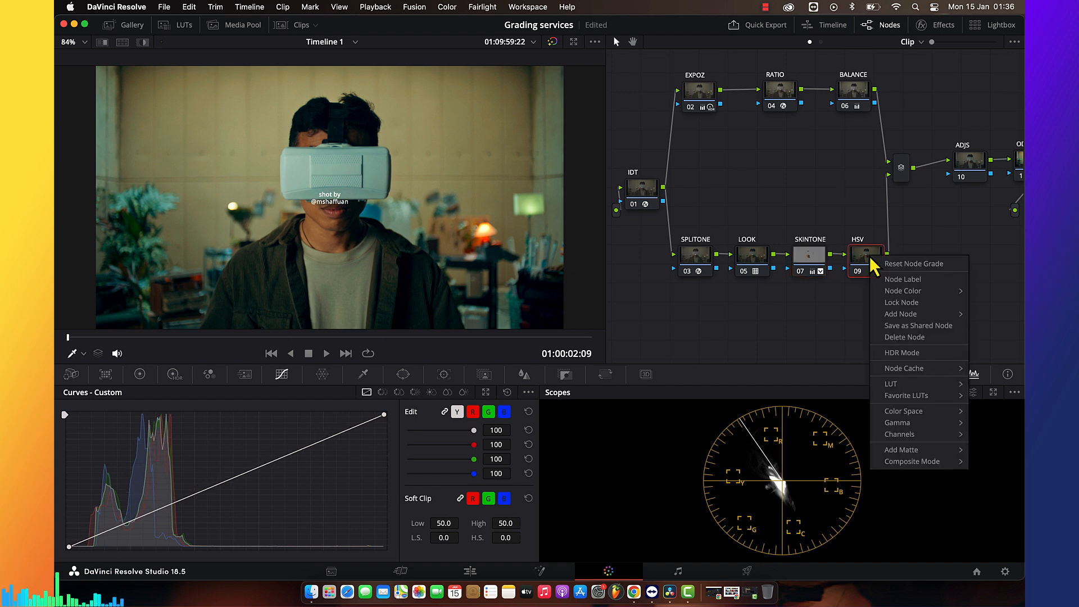
{"action": "mouse_move", "coordinate": [896, 412]}
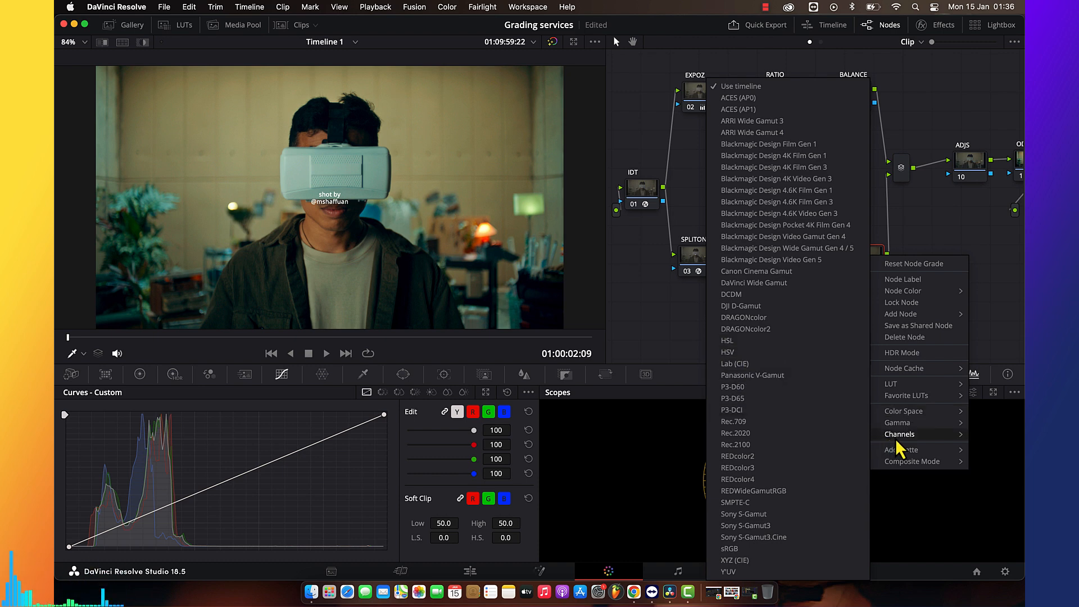
{"action": "mouse_move", "coordinate": [899, 444]}
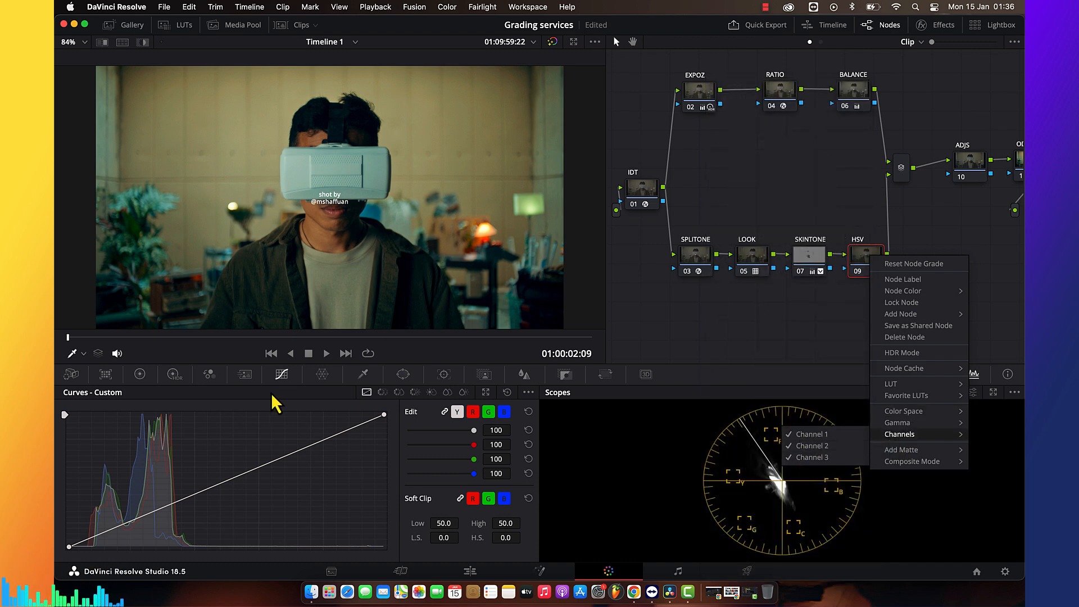
{"action": "left_click", "coordinate": [148, 381]}
{"action": "left_click", "coordinate": [140, 375]}
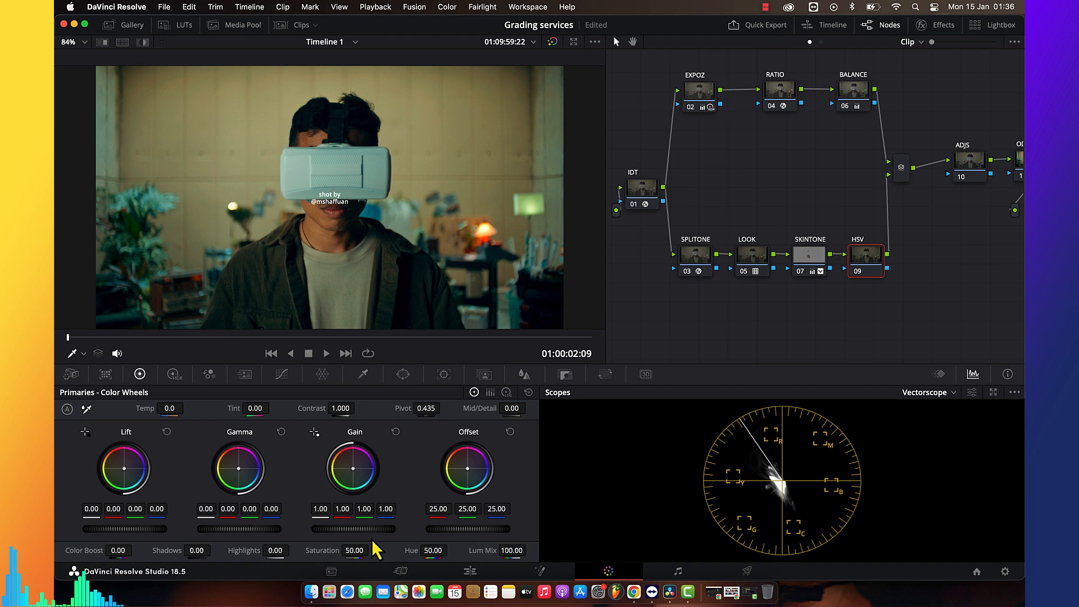
Apply the DCTL effect to the HSV node and load the LAB_Saturation_OFX script in it
{"action": "left_click", "coordinate": [943, 26]}
{"action": "left_click_drag", "start_coordinate": [848, 116], "coordinate": [789, 265]}
{"action": "left_click", "coordinate": [917, 108]}
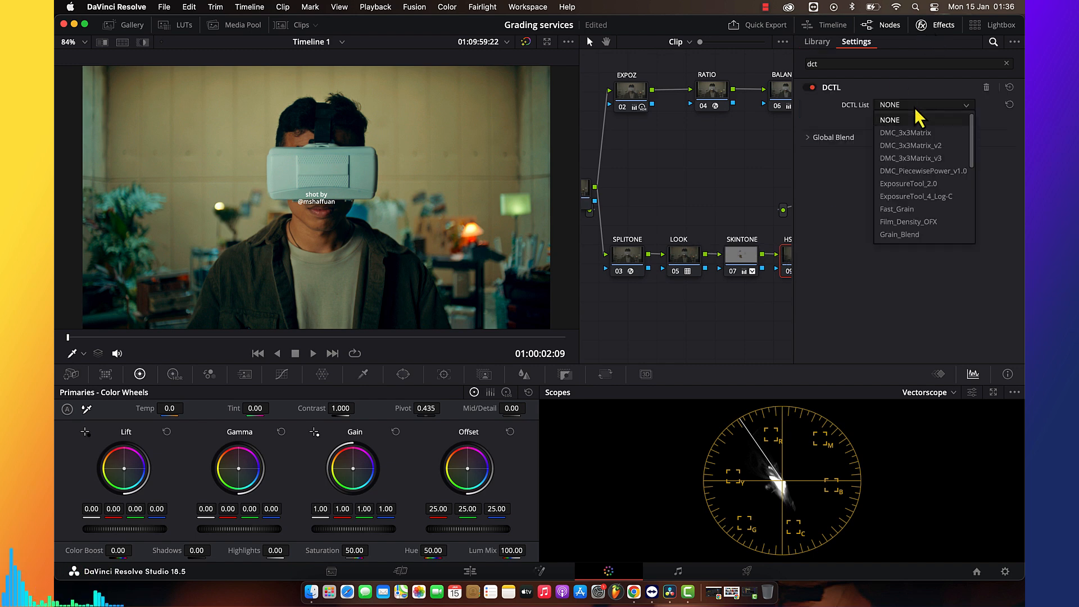
{"action": "scroll", "coordinate": [899, 213], "scroll_direction": "down", "scroll_amount": 3}
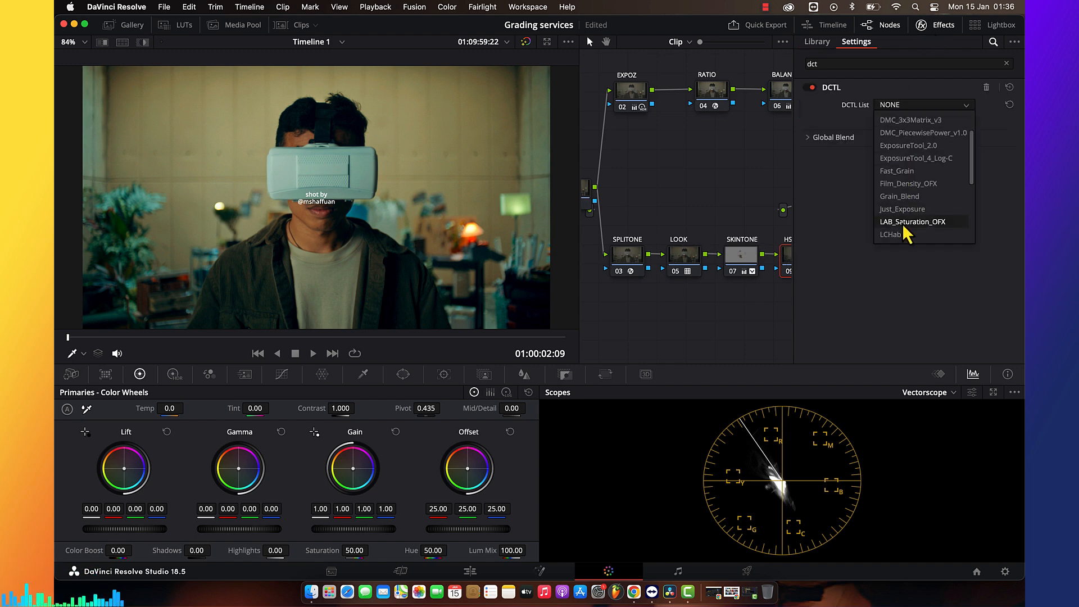
{"action": "left_click", "coordinate": [911, 222]}
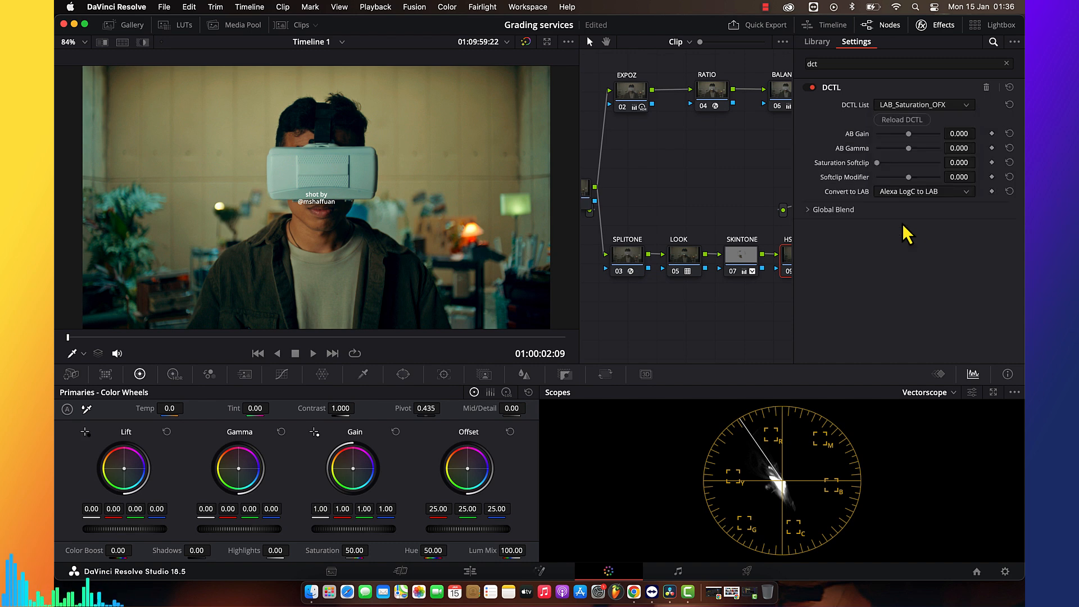
Try AB Gamma 0.303 and AB Gain -0.138, review the image full screen, and reload the DCTL to clear them
{"action": "mouse_move", "coordinate": [908, 148]}
{"action": "left_mouse_down"}
{"action": "mouse_move", "coordinate": [922, 150]}
{"action": "mouse_move", "coordinate": [905, 135]}
{"action": "left_mouse_up"}
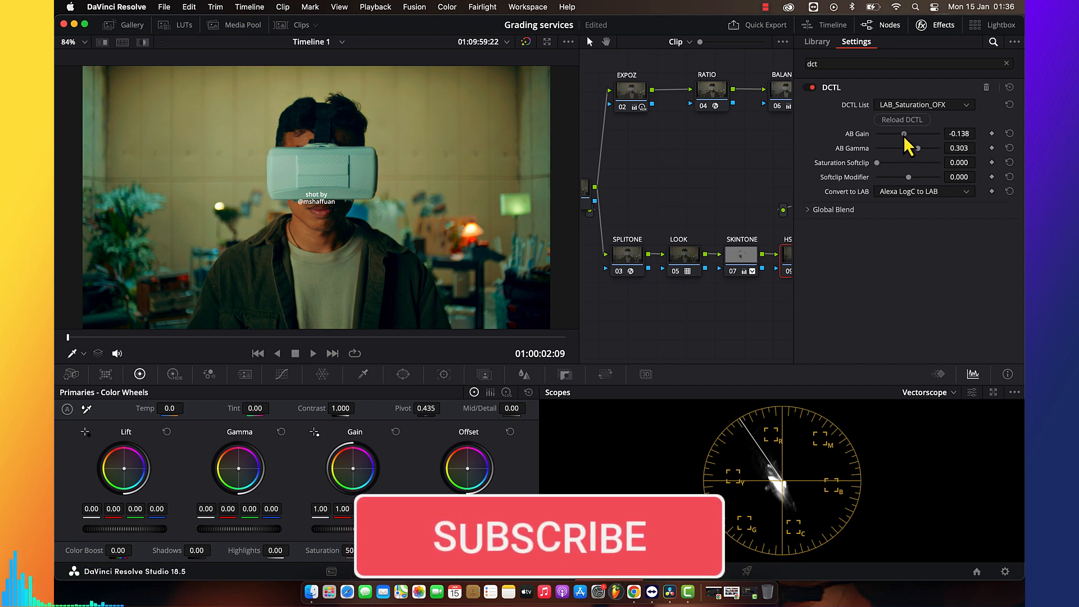
{"action": "key", "text": "super+f"}
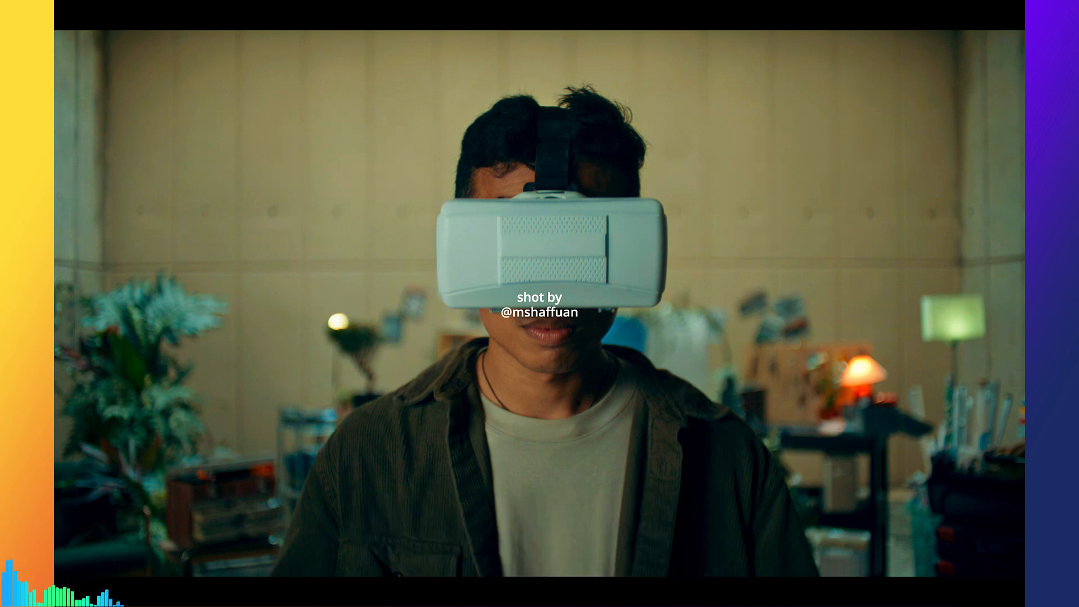
{"action": "key", "text": "super+f"}
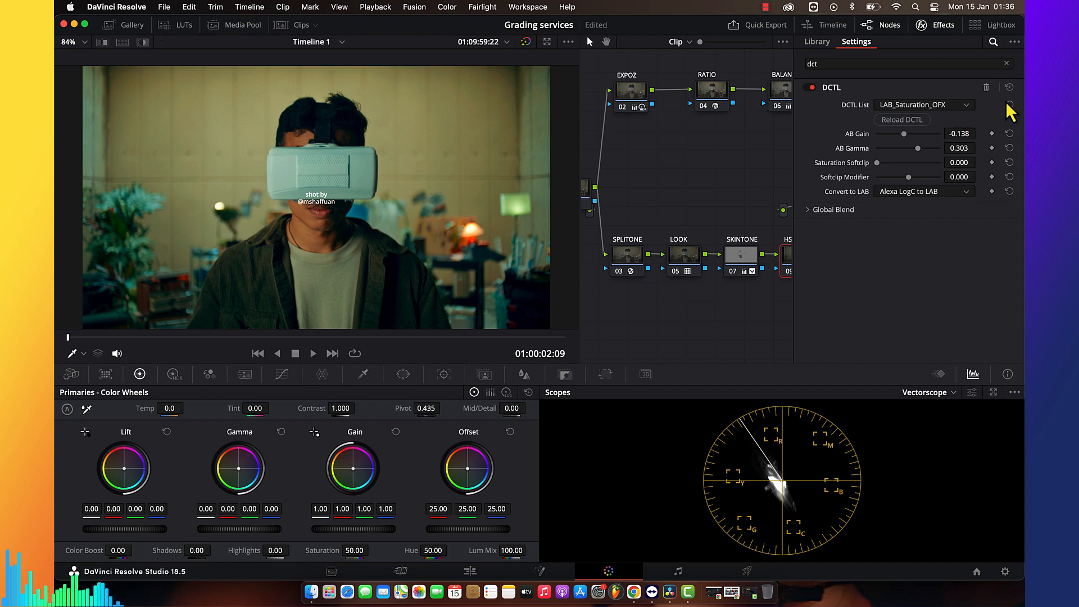
{"action": "left_click", "coordinate": [920, 119]}
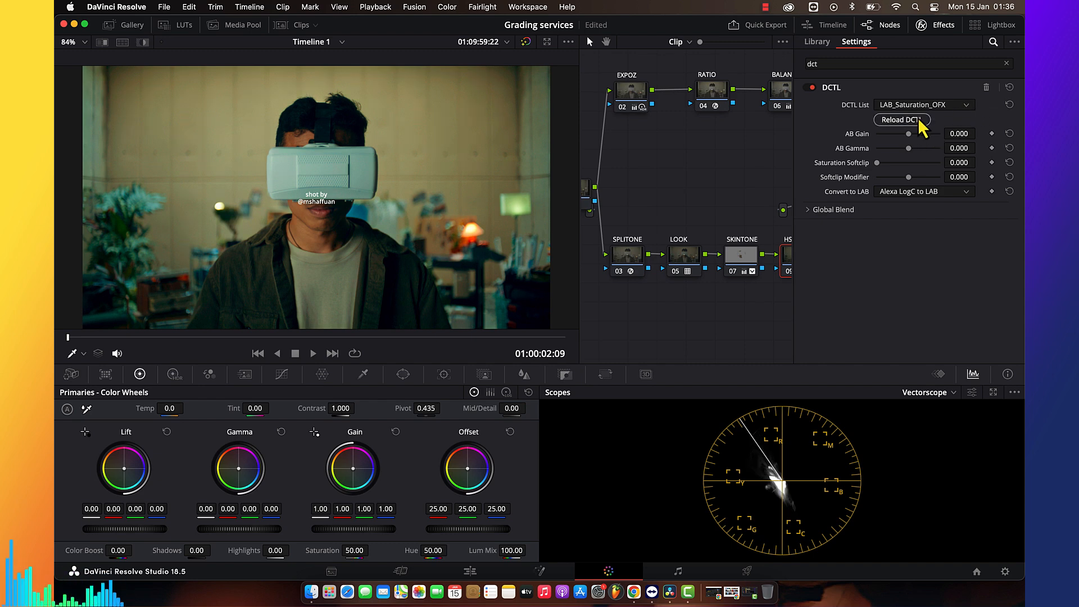
Switch the DCTL to RS_SAT_DEN_v1.2, set Global Sat to 0.486, and check the image full screen
{"action": "left_click", "coordinate": [924, 105]}
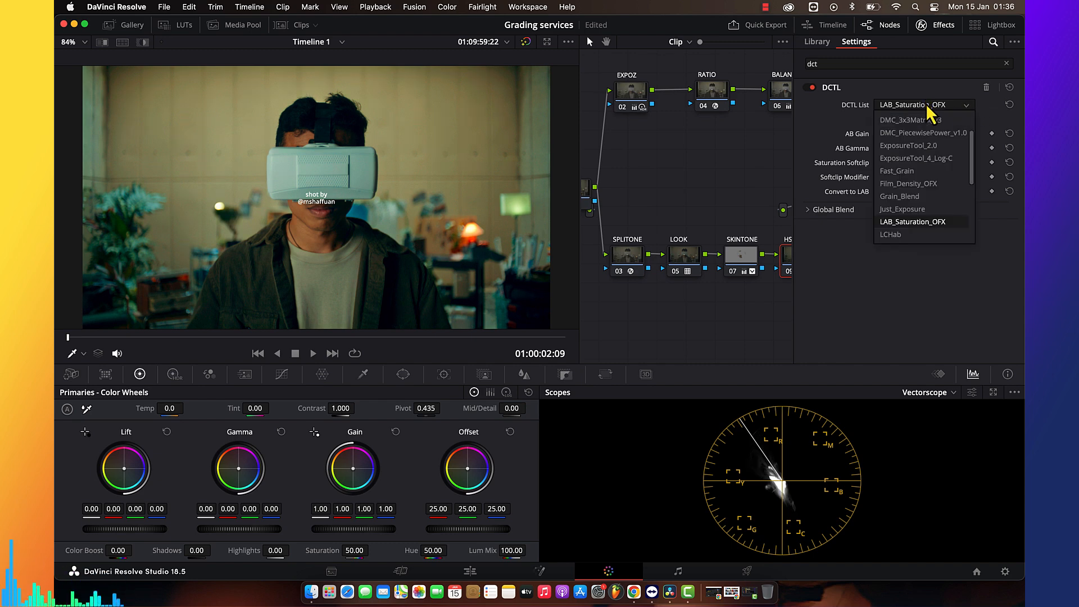
{"action": "scroll", "coordinate": [909, 215], "scroll_direction": "down", "scroll_amount": 2}
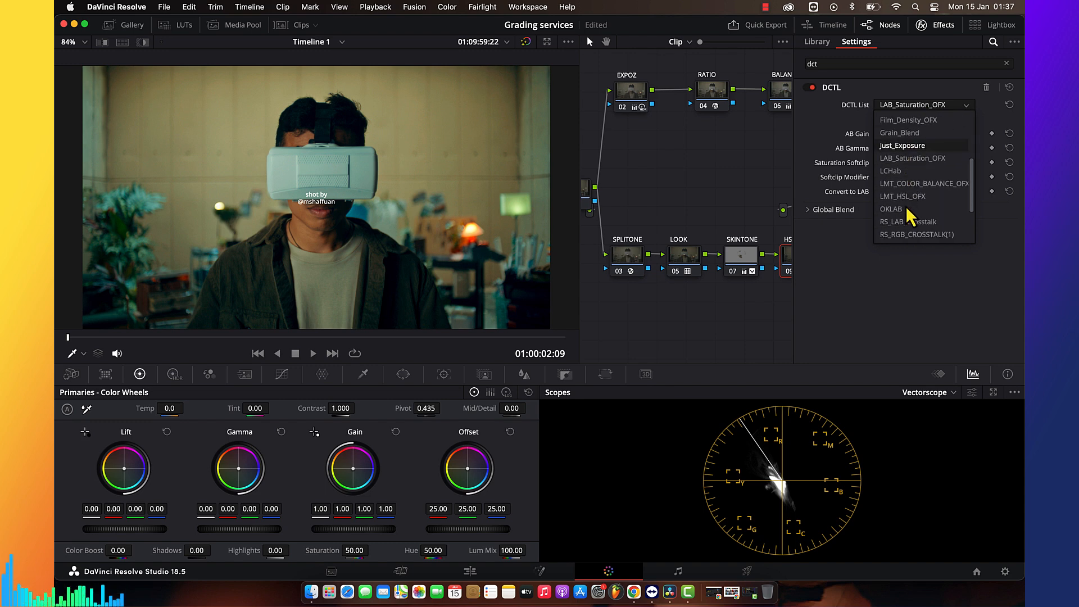
{"action": "scroll", "coordinate": [910, 202], "scroll_direction": "down", "scroll_amount": 2}
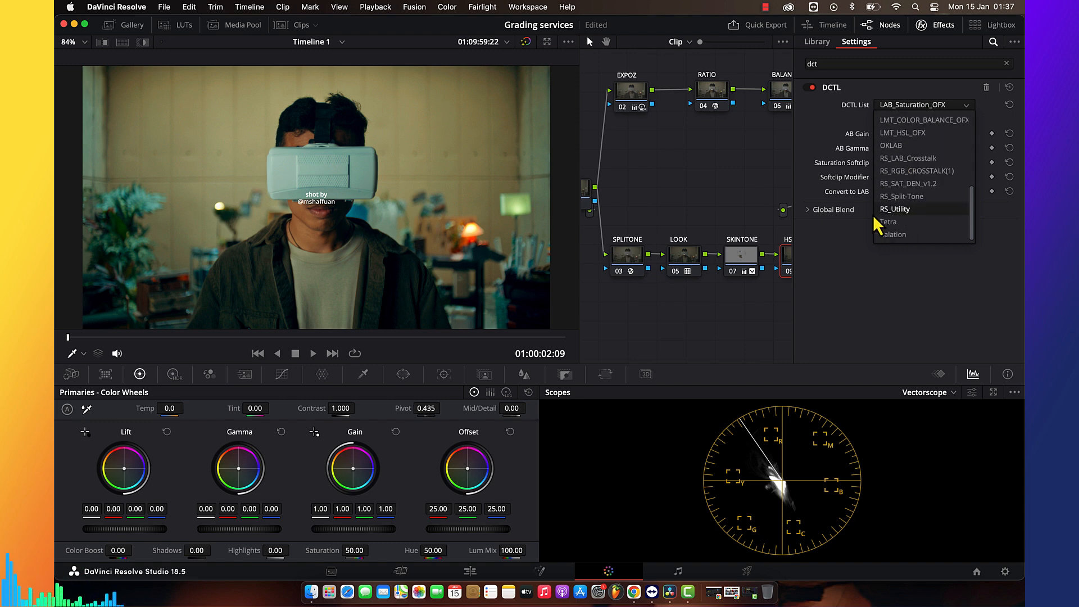
{"action": "left_click", "coordinate": [915, 184]}
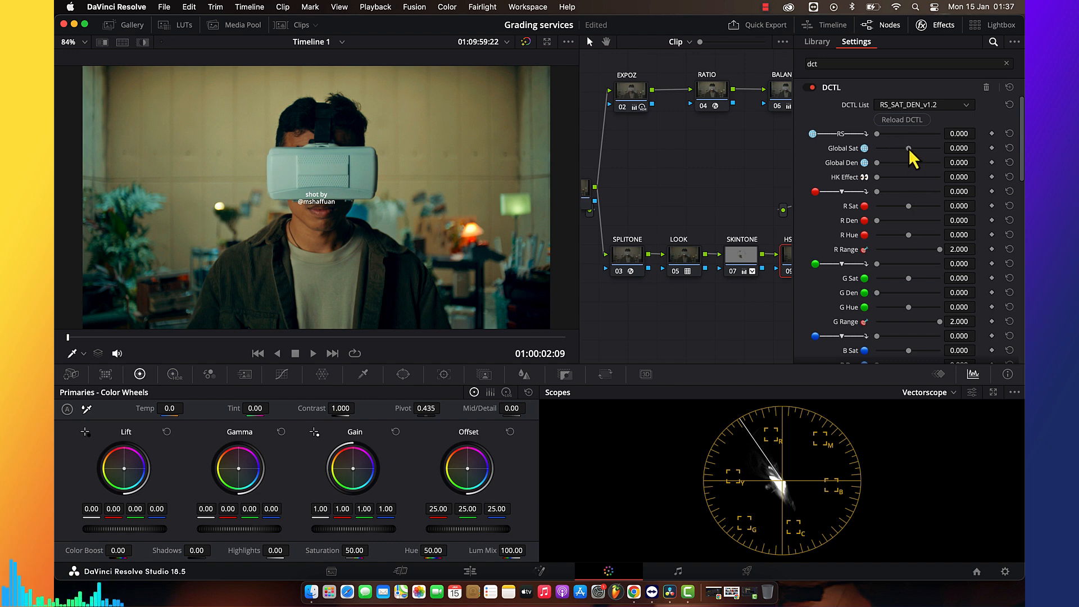
{"action": "left_click_drag", "start_coordinate": [911, 150], "coordinate": [924, 150]}
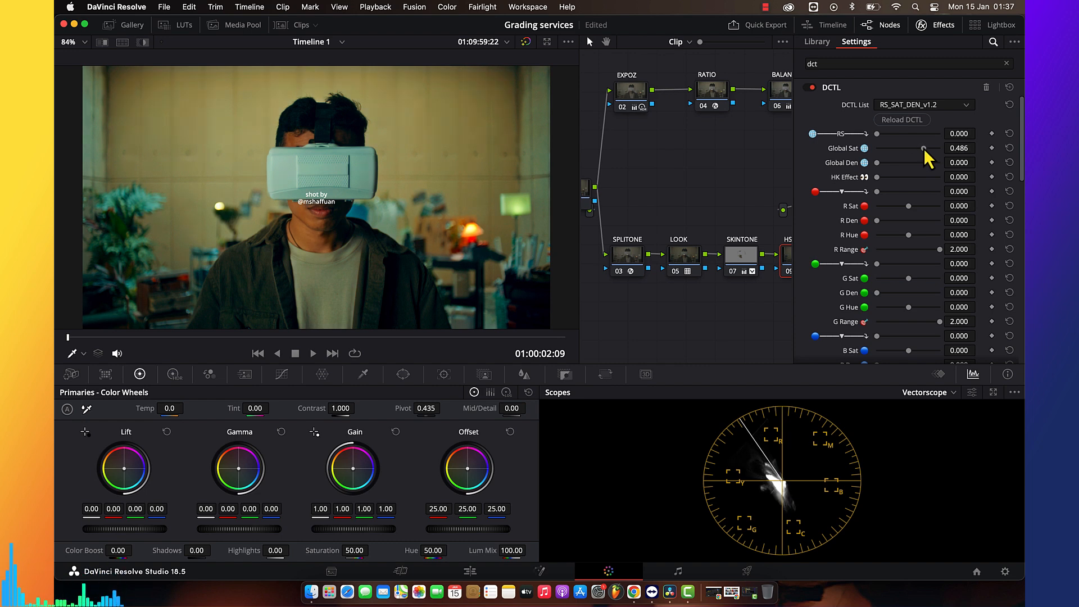
{"action": "key", "text": "super+f"}
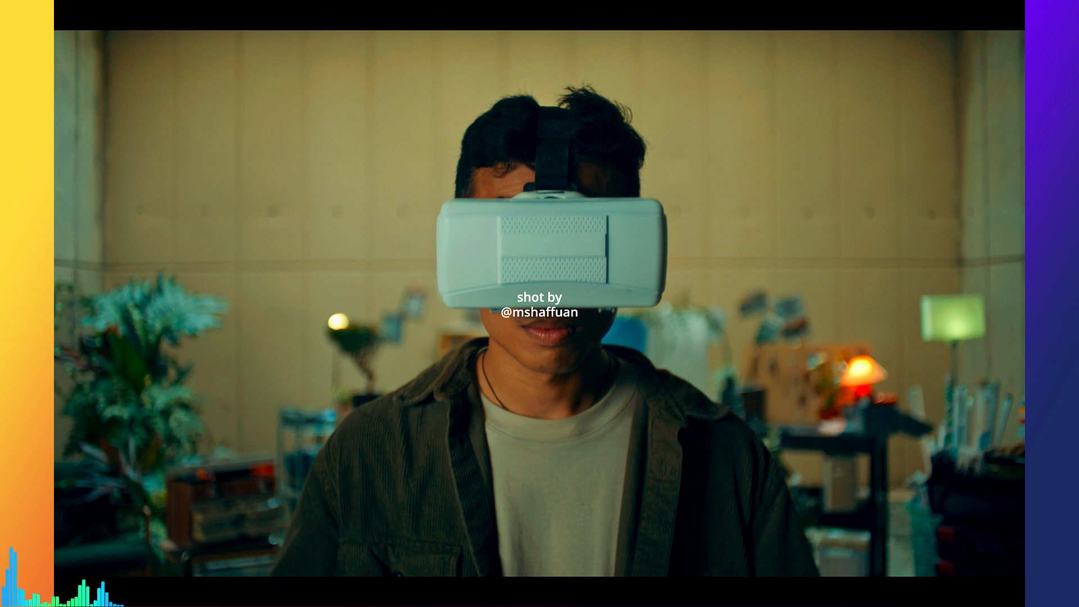
{"action": "key", "text": "super+f"}
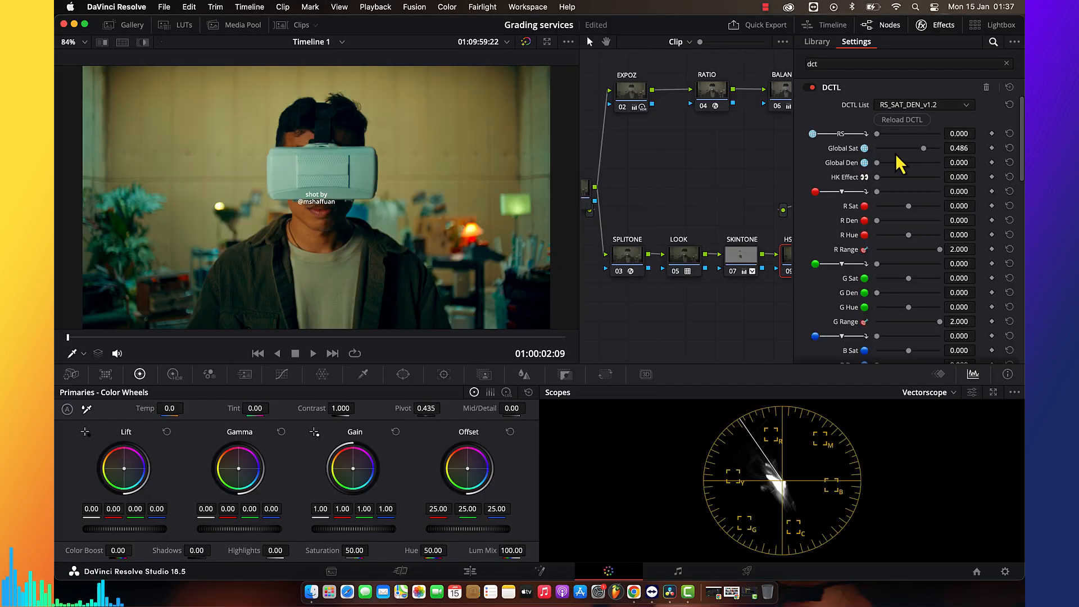
Set the DCTL's Global Den to 0.312 and HK Effect to 0.119, and check the image full screen
{"action": "left_click_drag", "start_coordinate": [878, 163], "coordinate": [896, 164]}
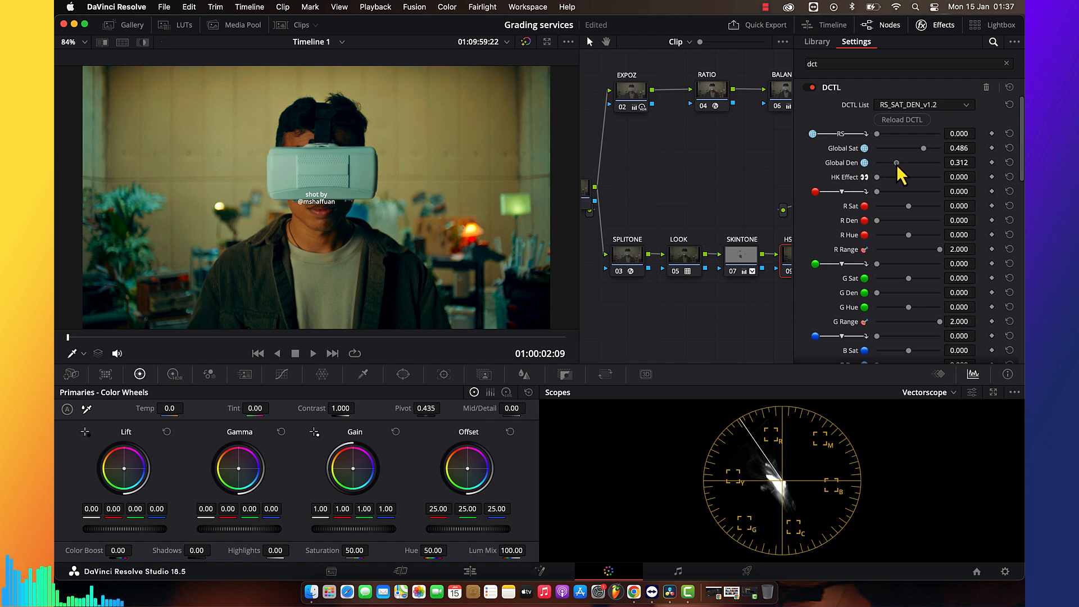
{"action": "left_click_drag", "start_coordinate": [878, 178], "coordinate": [885, 180]}
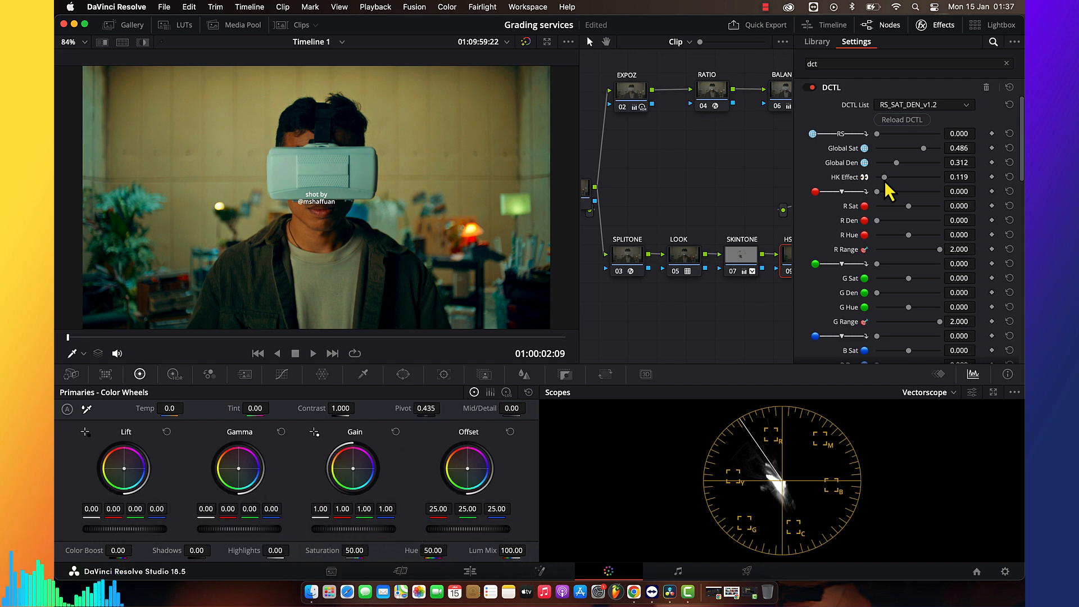
{"action": "key", "text": "super+f"}
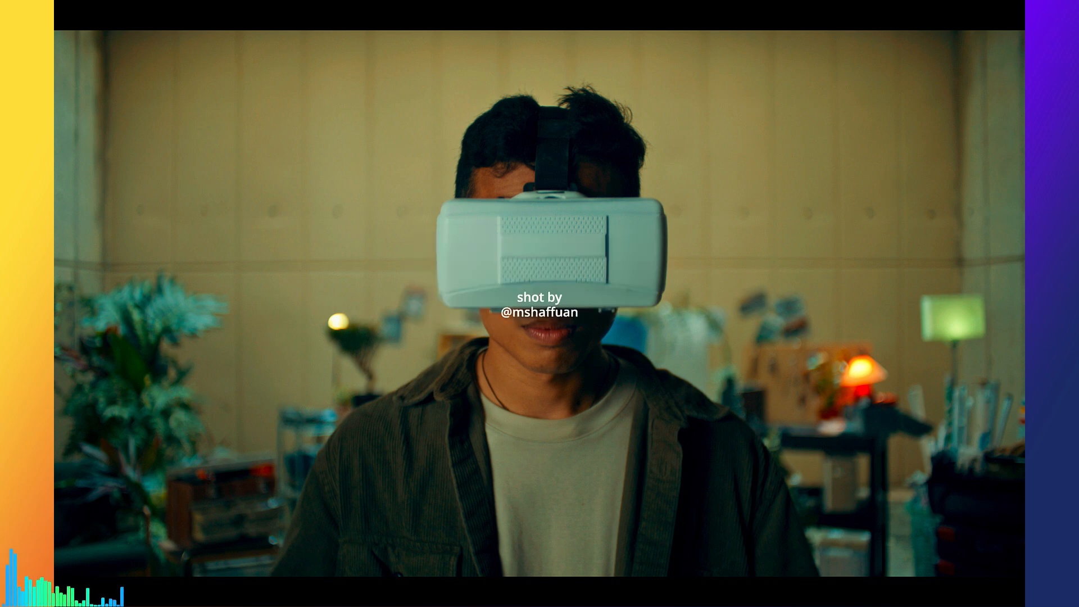
{"action": "key", "text": "Escape"}
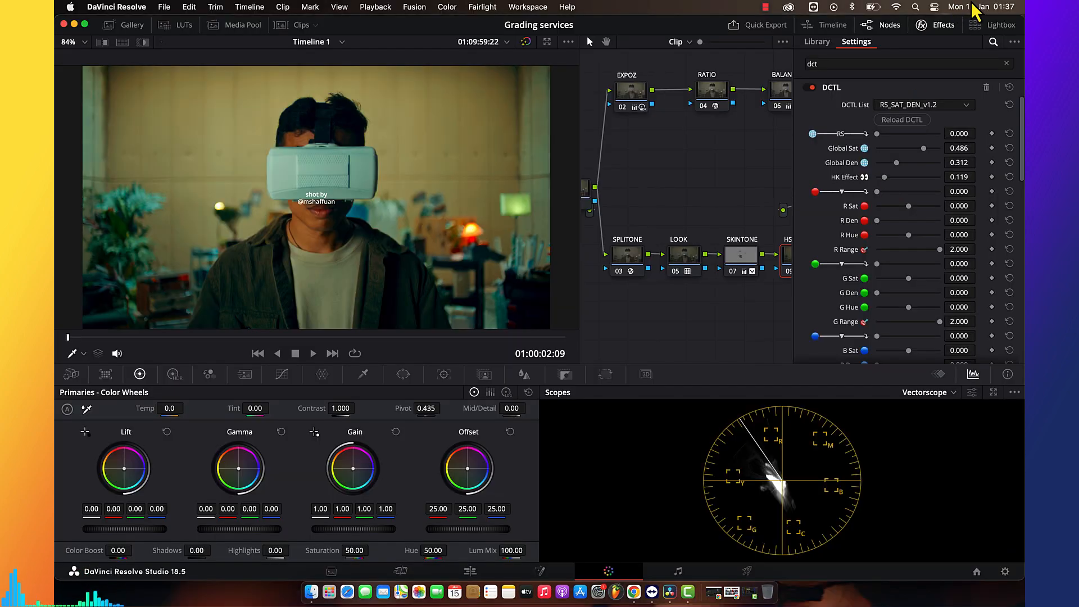
Hide the effect settings and compare the image with and without the whole grade
{"action": "left_click", "coordinate": [948, 29]}
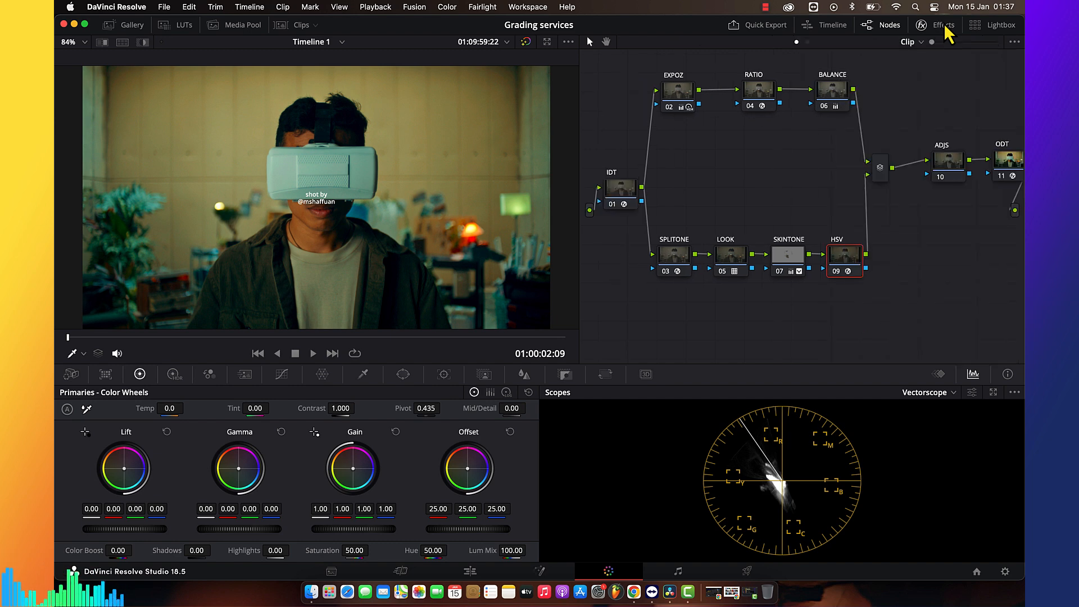
{"action": "key", "text": "alt+d"}
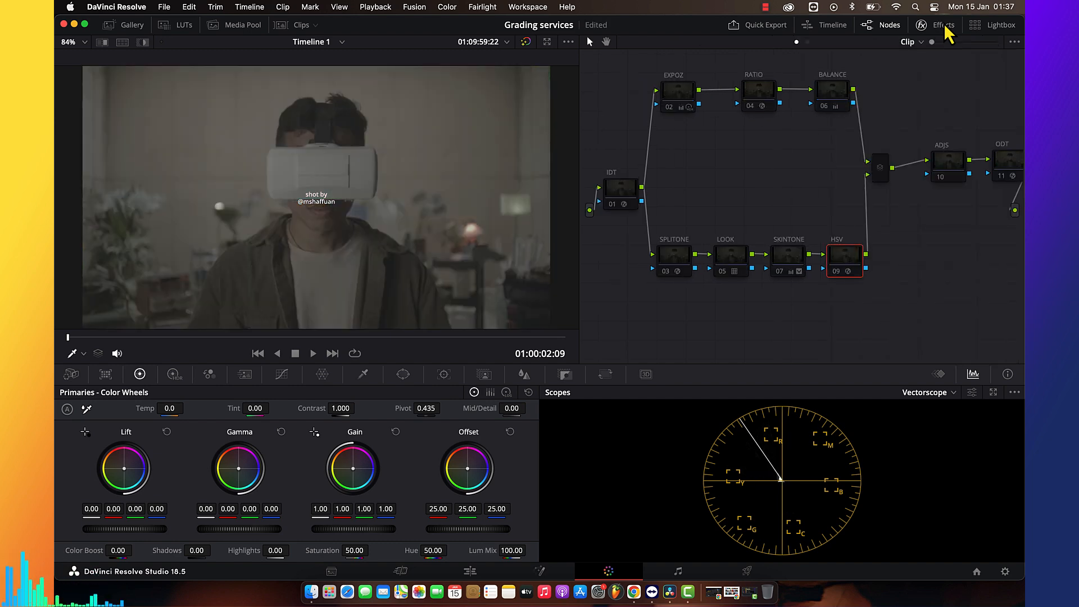
{"action": "key", "text": "alt+d"}
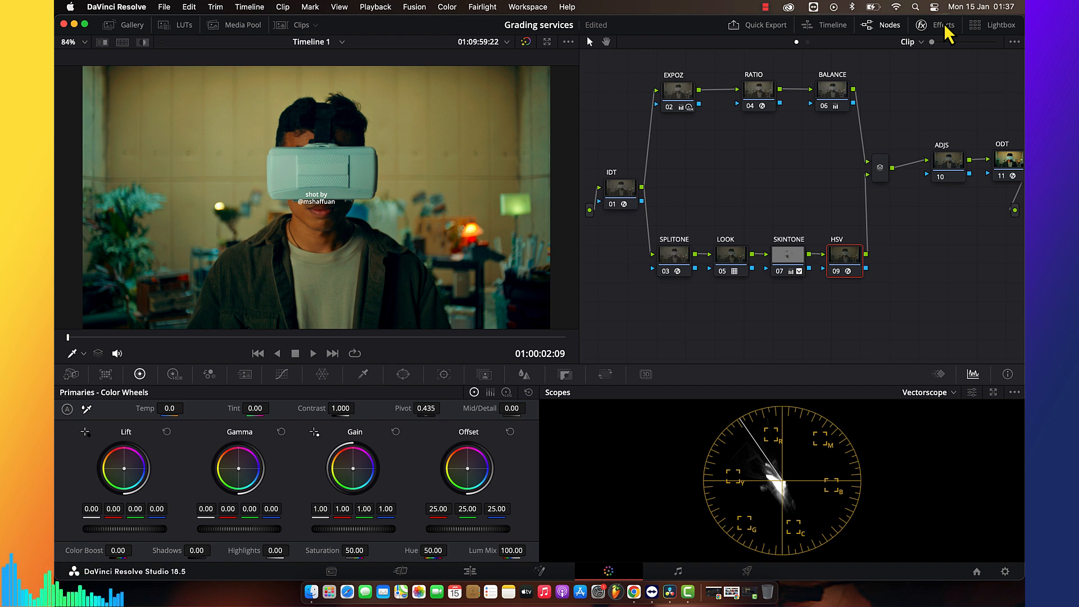
Select the SKINTONE node and review its effect on the image full screen
{"action": "left_click", "coordinate": [799, 269]}
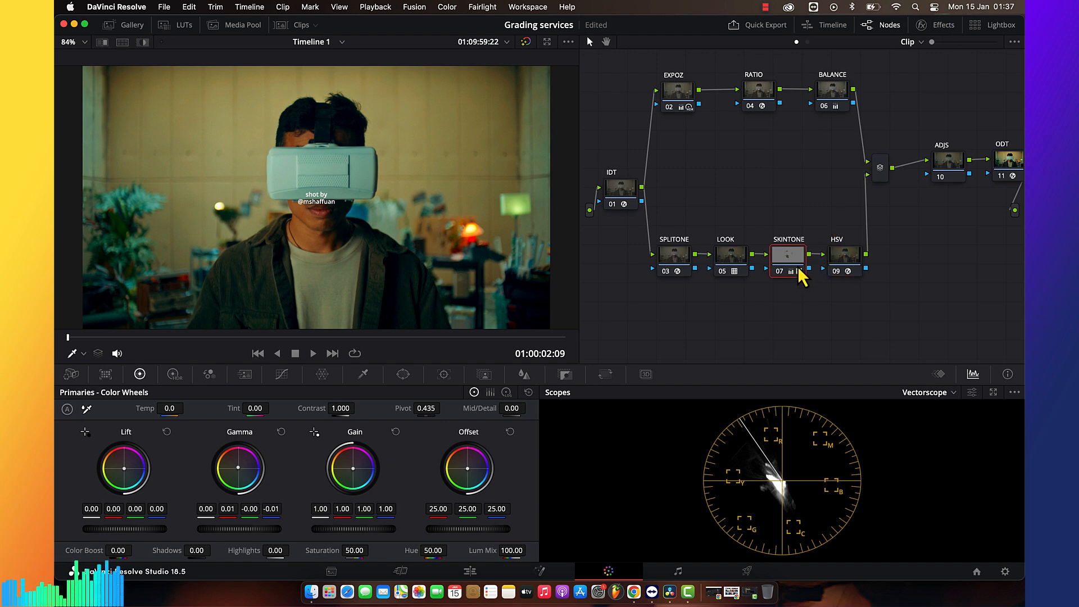
{"action": "key", "text": "ctrl+d"}
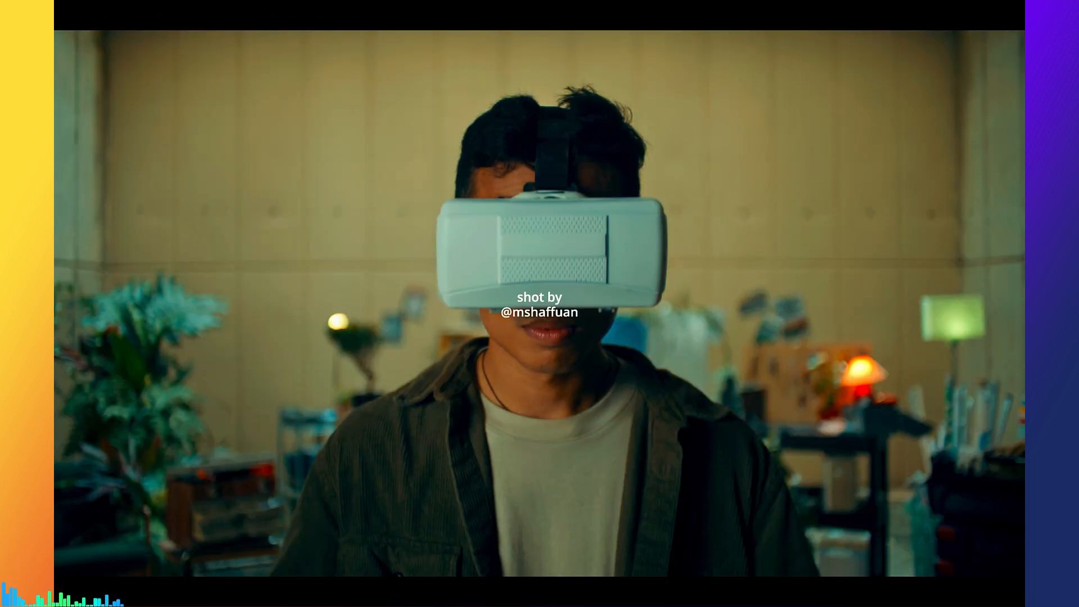
{"action": "key", "text": "Escape"}
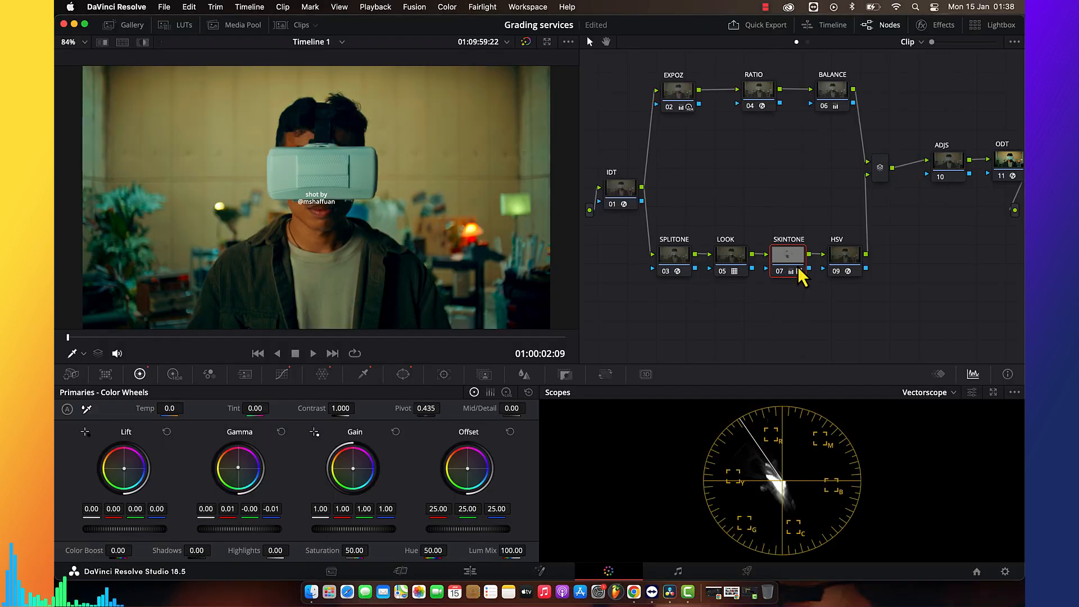
Add two serial nodes after the ODT node and apply the Halation - Mid_1 still from the Film album to the first one
{"action": "left_click", "coordinate": [954, 164]}
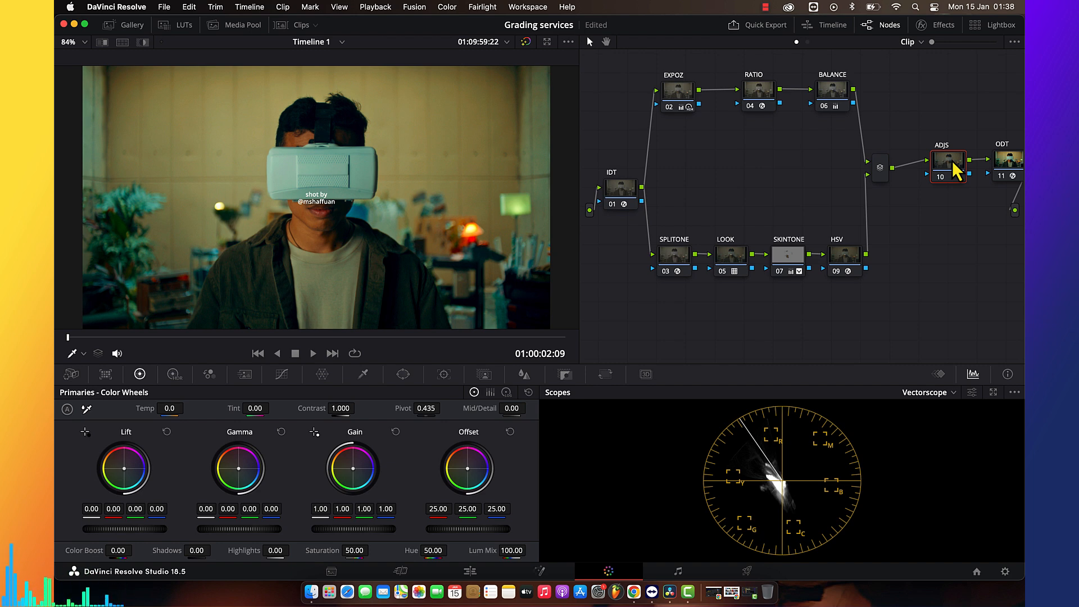
{"action": "left_click", "coordinate": [808, 43]}
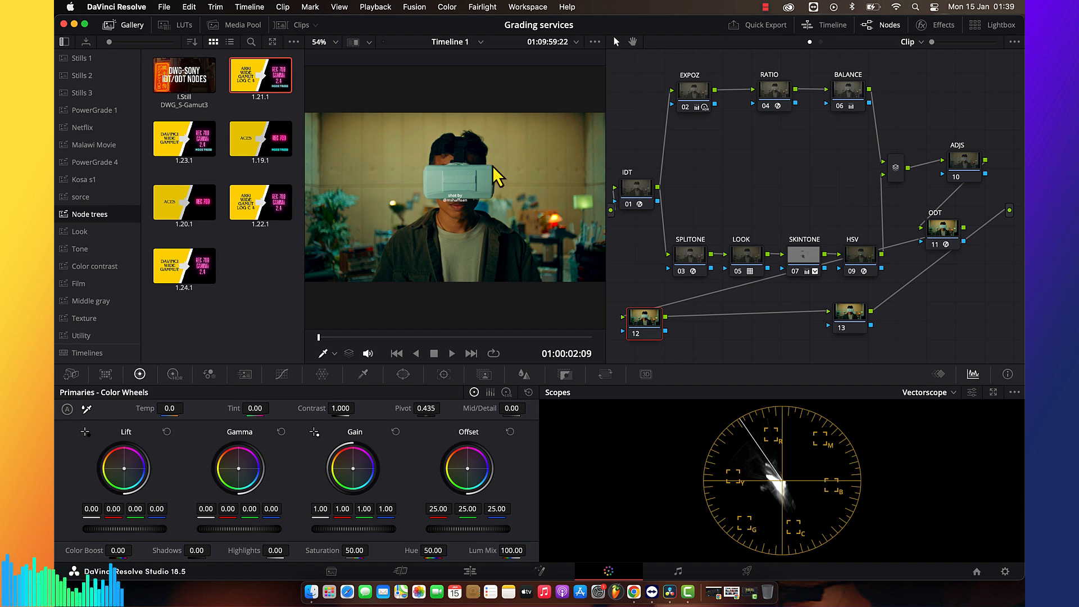
{"action": "left_click", "coordinate": [85, 290]}
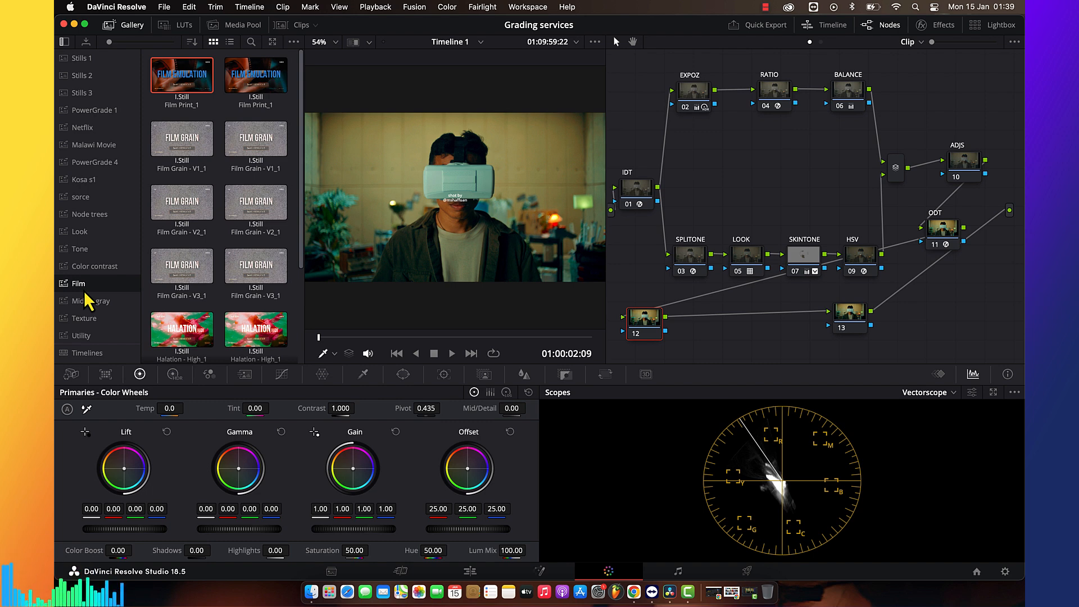
{"action": "scroll", "coordinate": [296, 319], "scroll_direction": "down", "scroll_amount": 3}
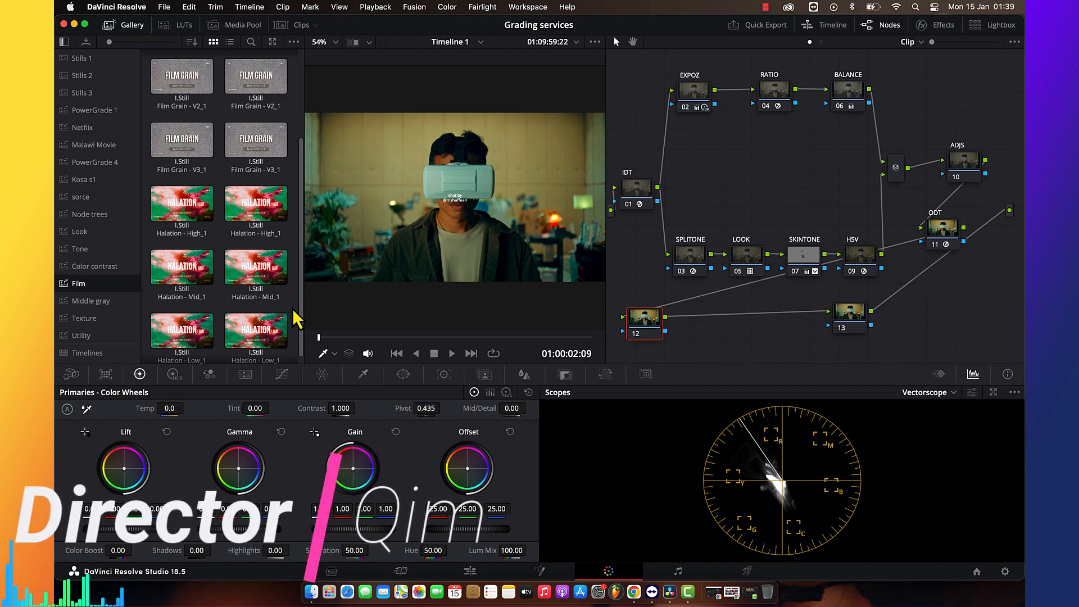
{"action": "left_click", "coordinate": [252, 281]}
{"action": "left_click_drag", "start_coordinate": [252, 281], "coordinate": [651, 341]}
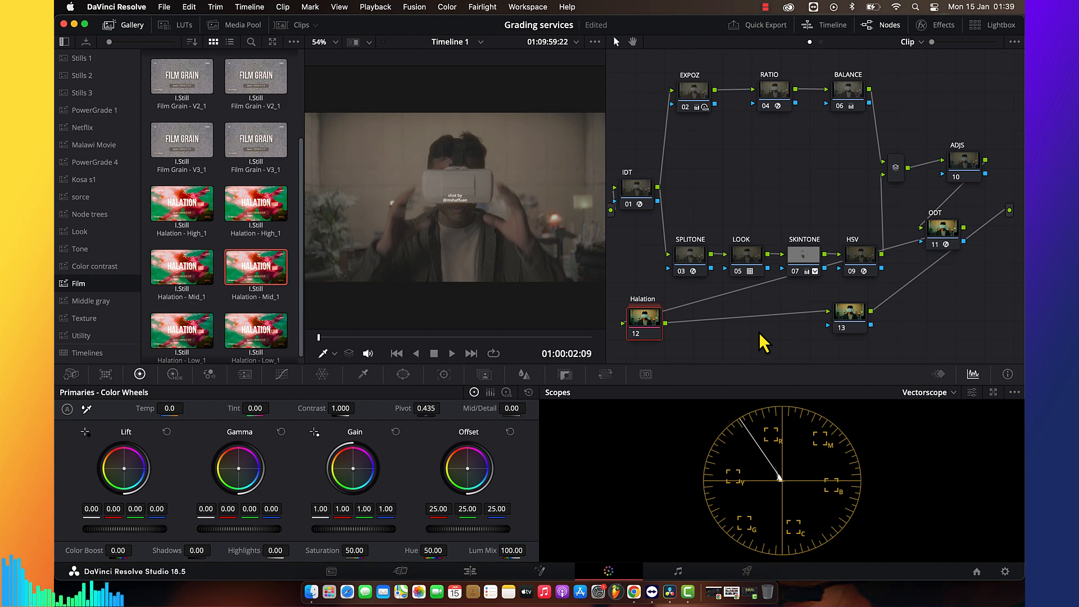
{"action": "key", "text": "shift+d"}
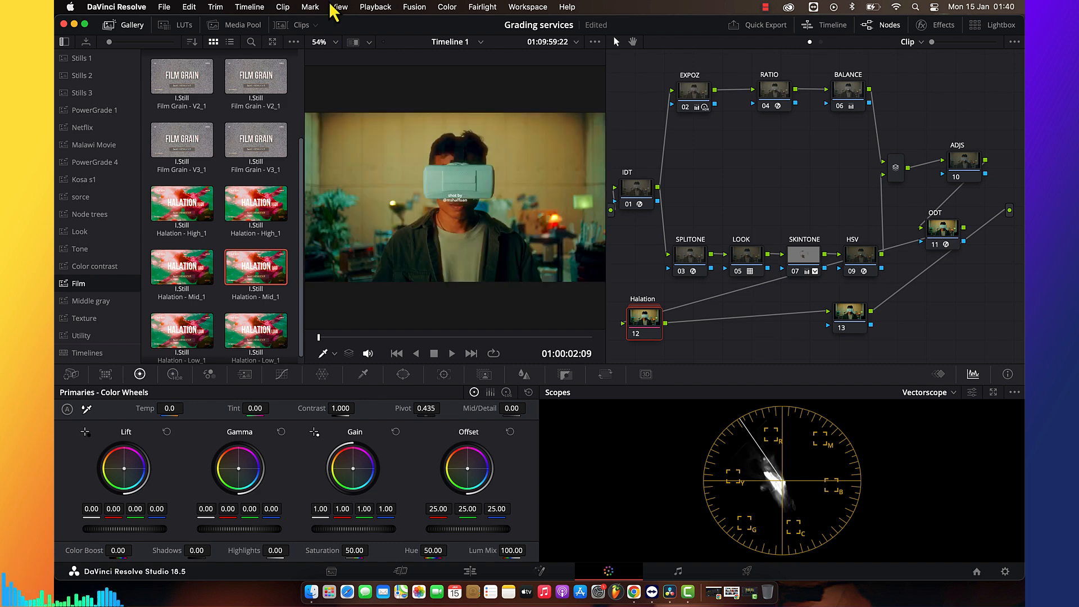
{"action": "left_click", "coordinate": [125, 26]}
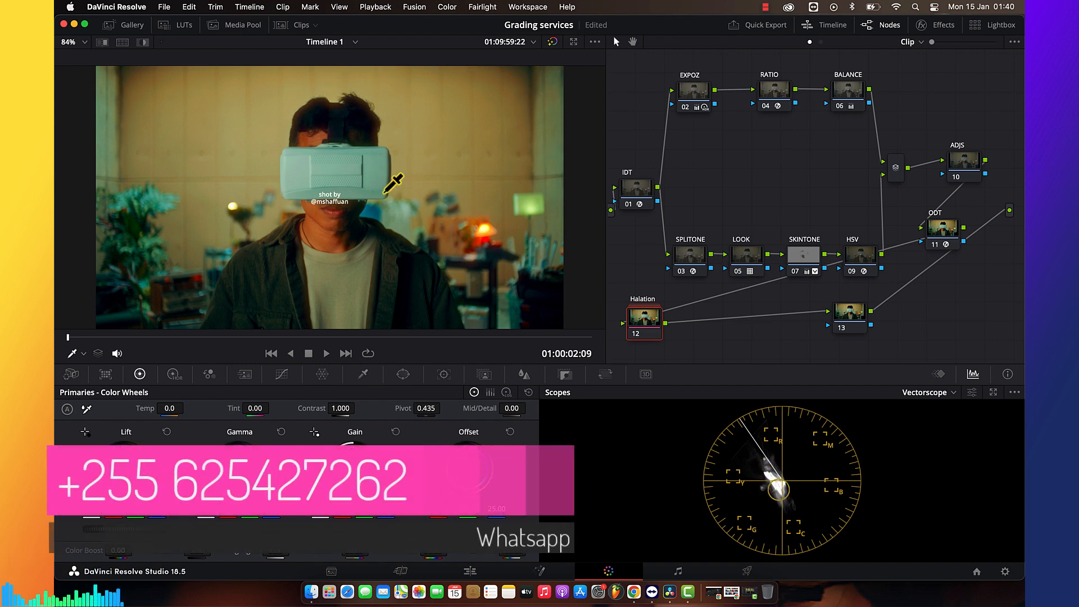
Set the Halation node's Key Output Gain to 0.300 and check the image full screen
{"action": "left_click", "coordinate": [569, 376]}
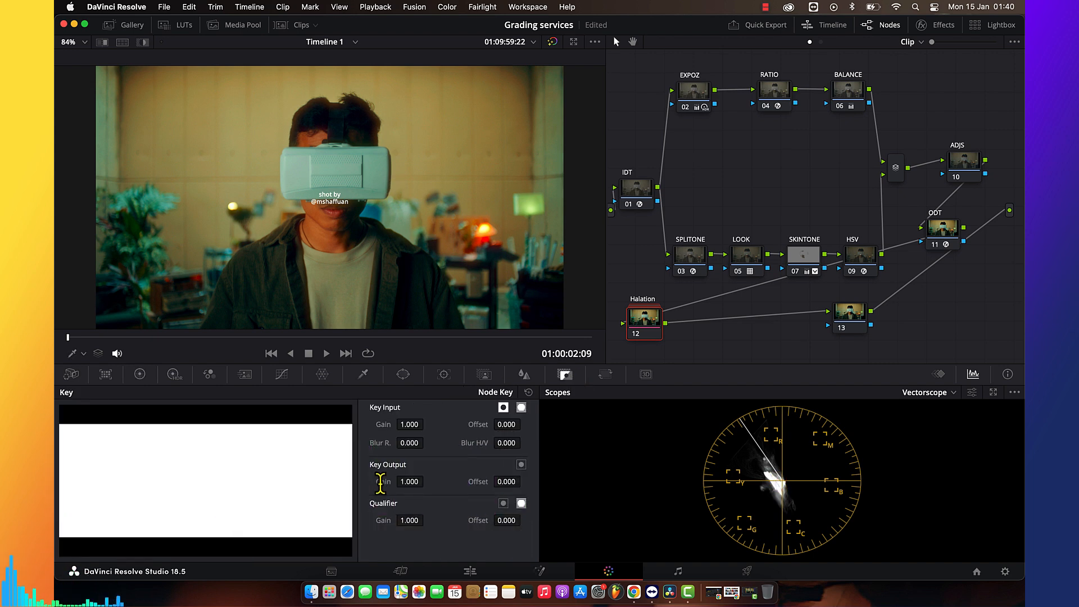
{"action": "left_click", "coordinate": [412, 481]}
{"action": "type", "text": "0"}
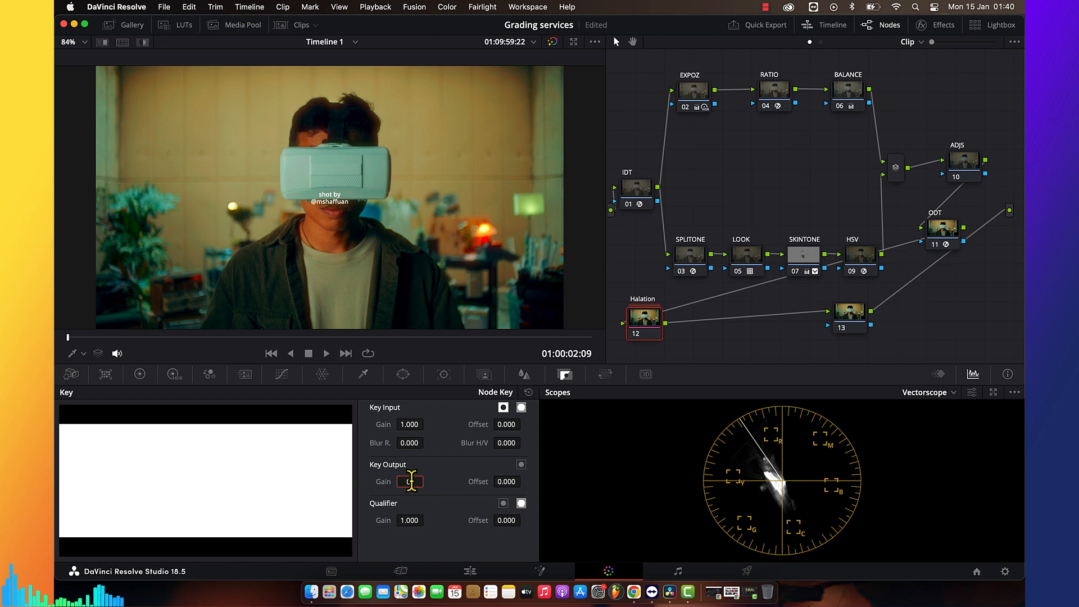
{"action": "type", "text": ".3"}
{"action": "key", "text": "Return"}
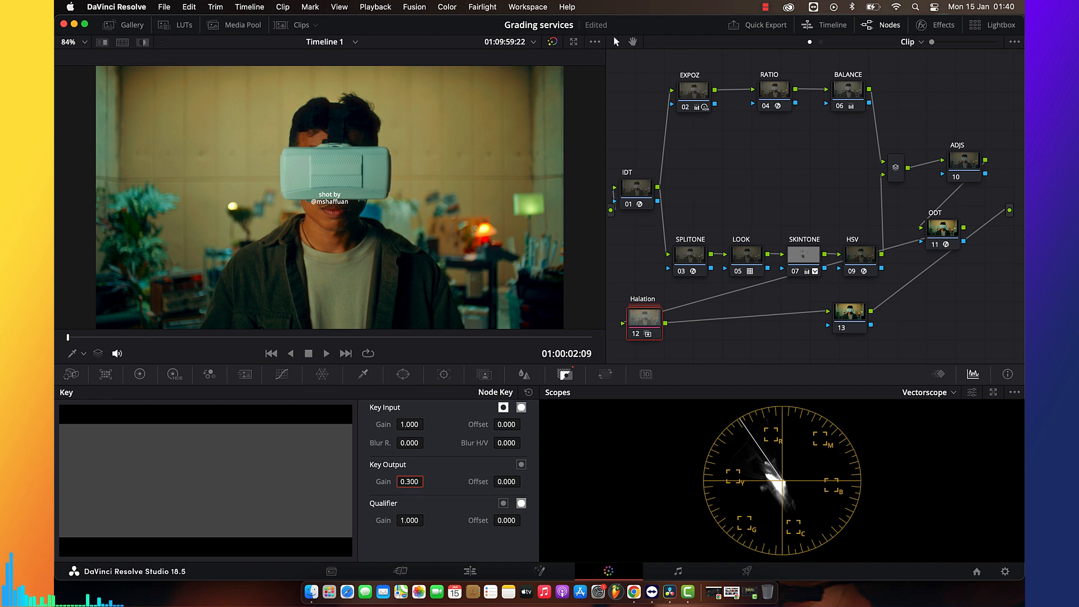
{"action": "key", "text": "super+f"}
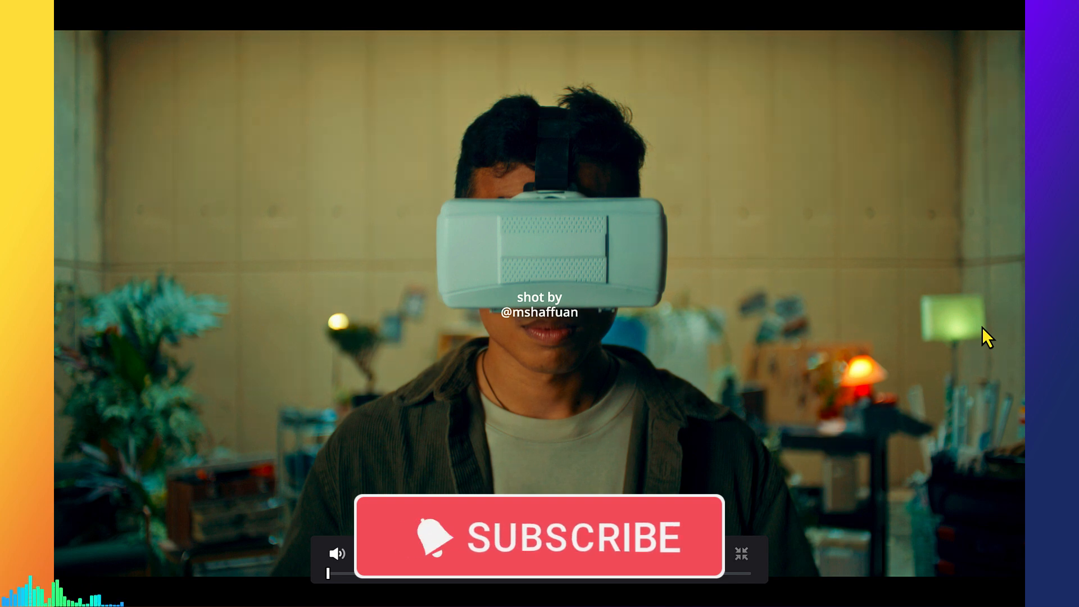
{"action": "key", "text": "Escape"}
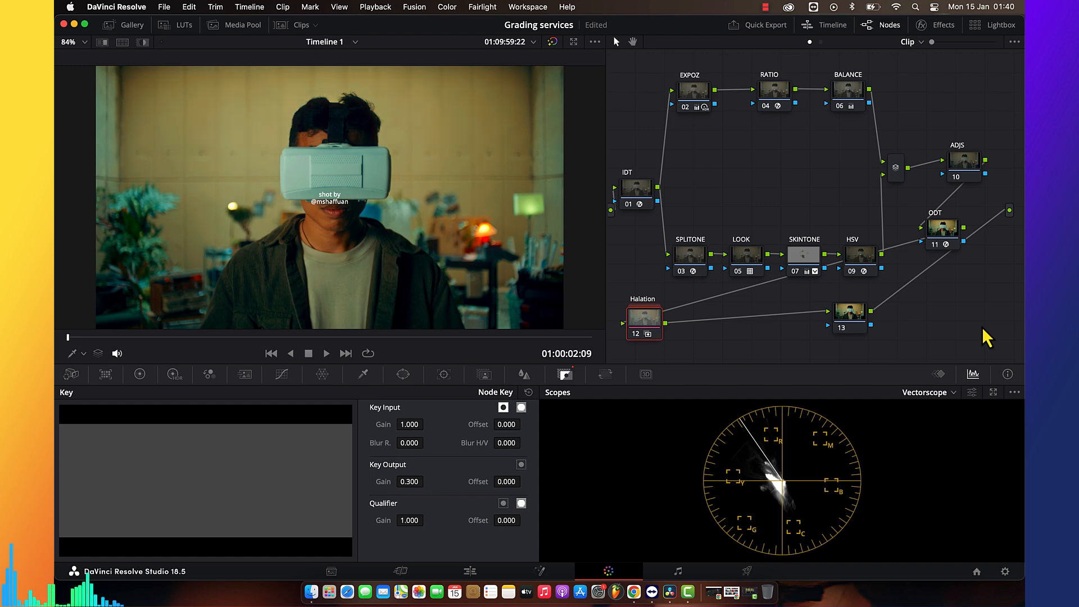
Move node 13 closer to the Halation node and apply the DCTL effect to it with Fast_Grain selected
{"action": "left_click", "coordinate": [850, 317]}
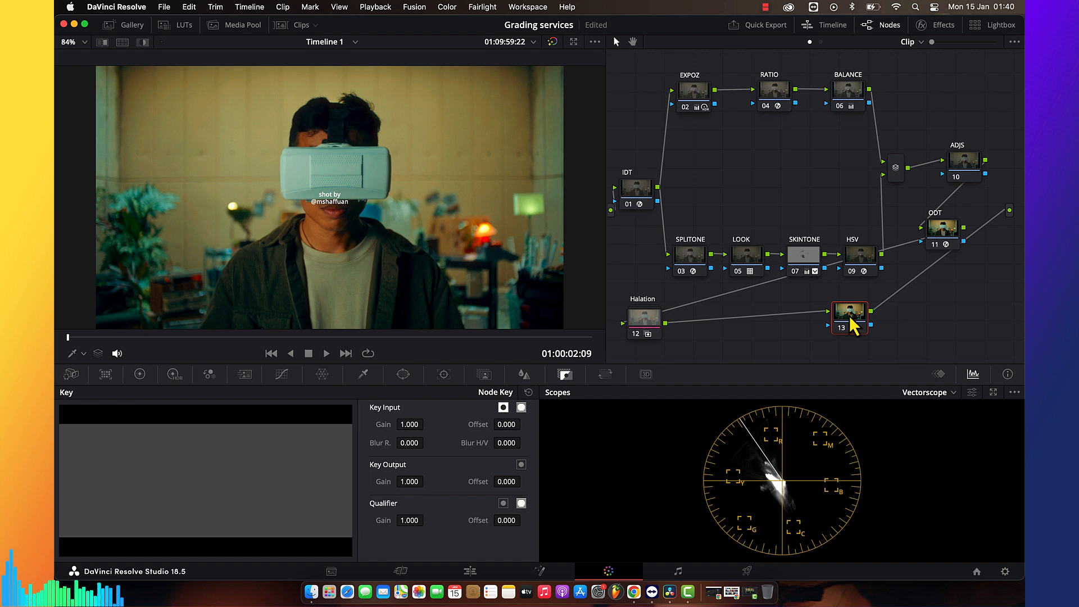
{"action": "left_click_drag", "start_coordinate": [851, 319], "coordinate": [741, 326]}
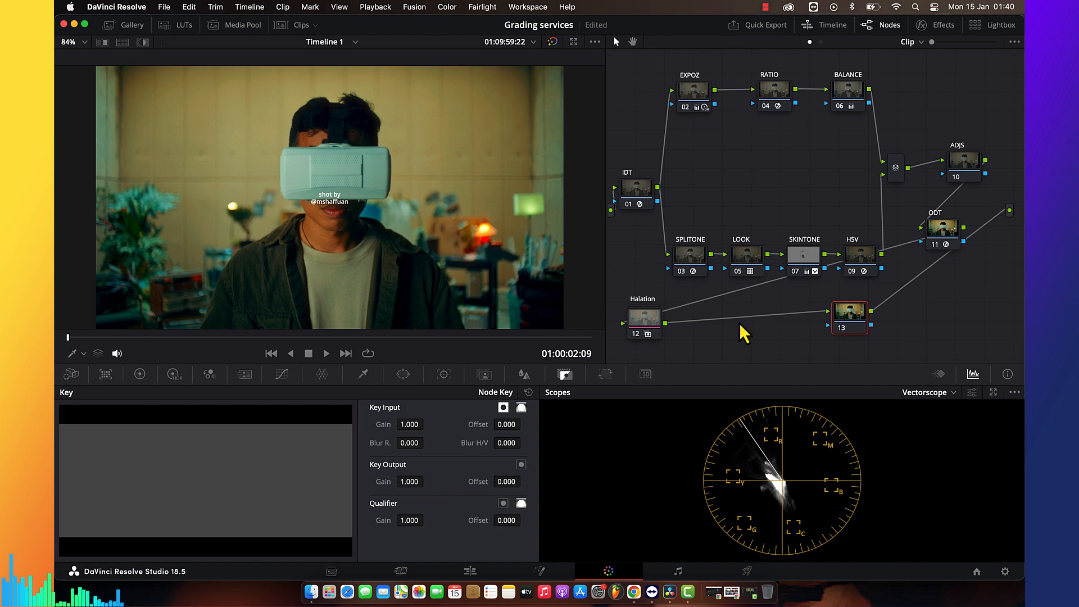
{"action": "left_click", "coordinate": [935, 27]}
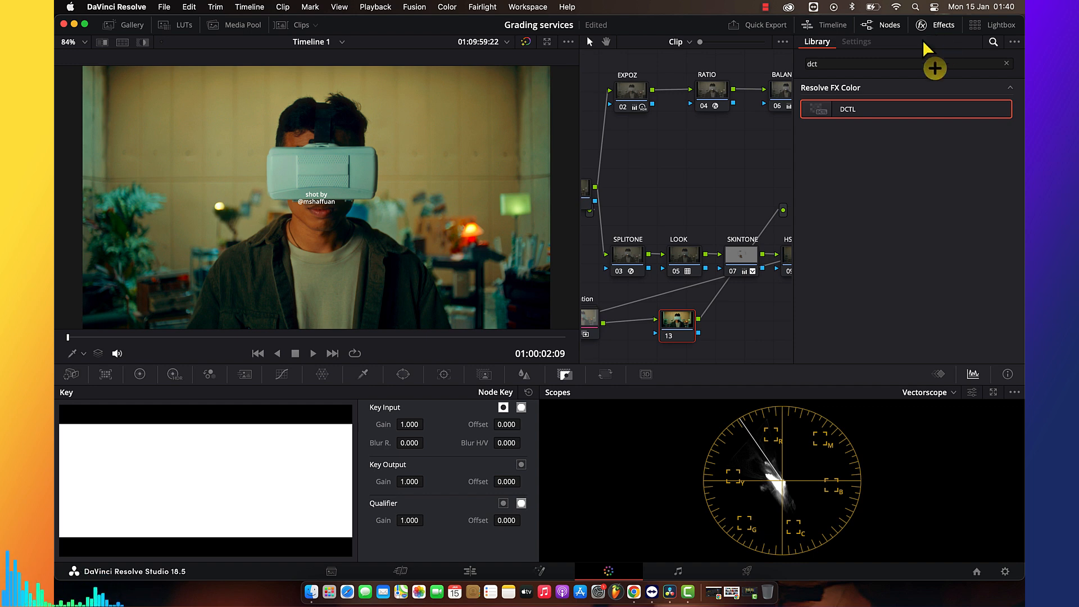
{"action": "left_click_drag", "start_coordinate": [922, 39], "coordinate": [683, 326]}
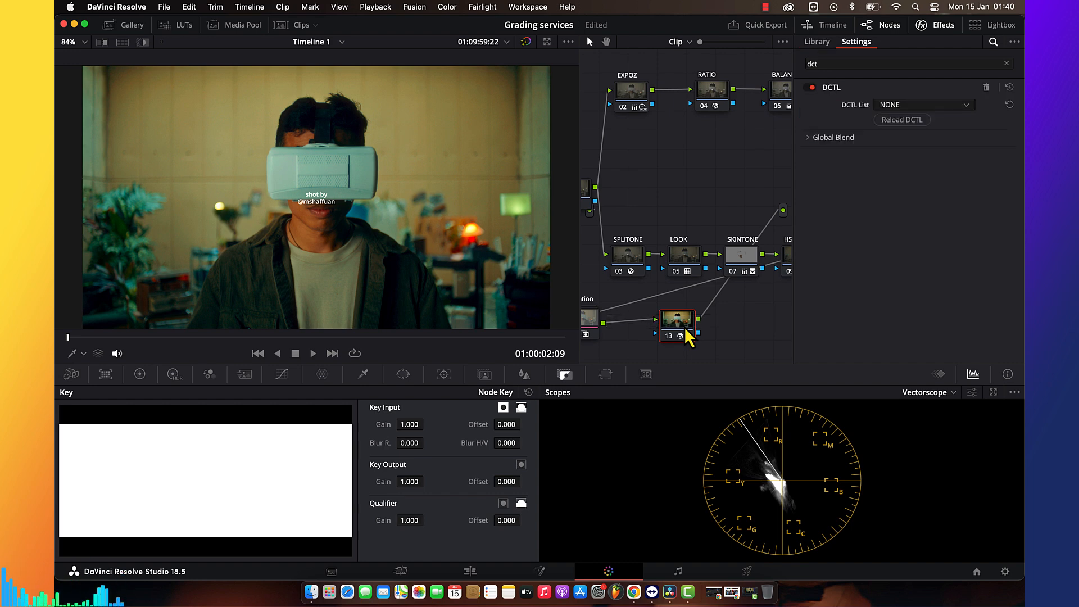
{"action": "left_click", "coordinate": [915, 107]}
{"action": "left_click", "coordinate": [905, 210]}
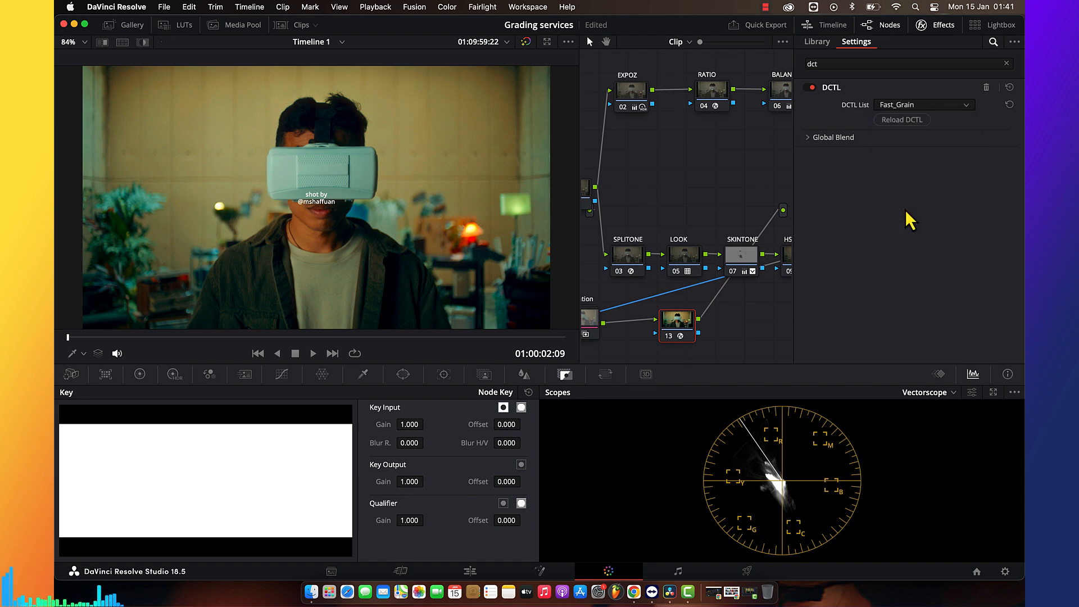
Review the grain full screen with the effects library hidden, and compare the image with and without the whole grade
{"action": "left_click", "coordinate": [939, 25]}
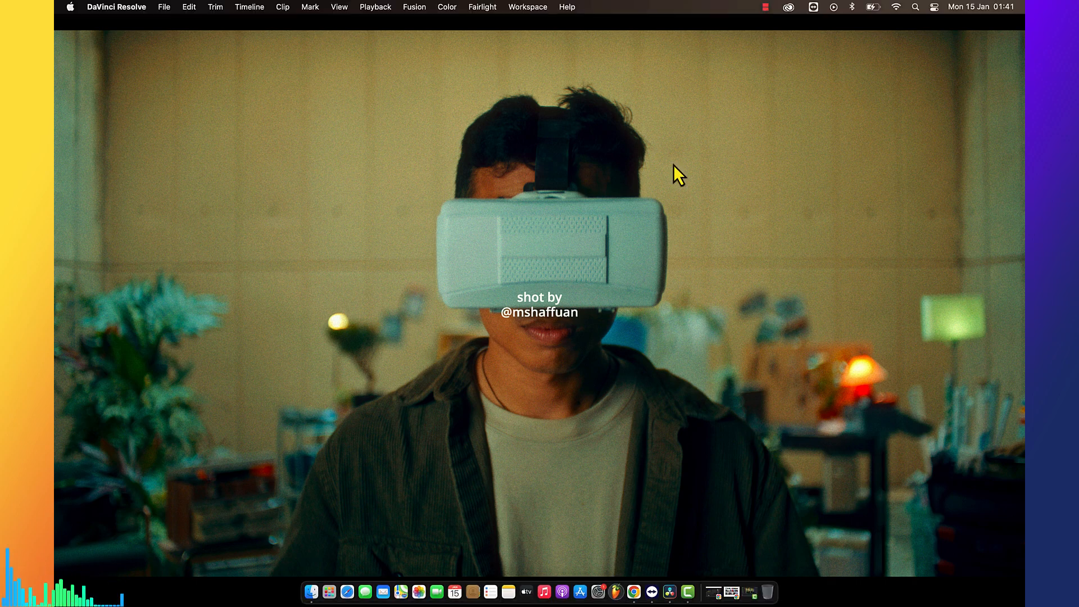
{"action": "key", "text": "Escape"}
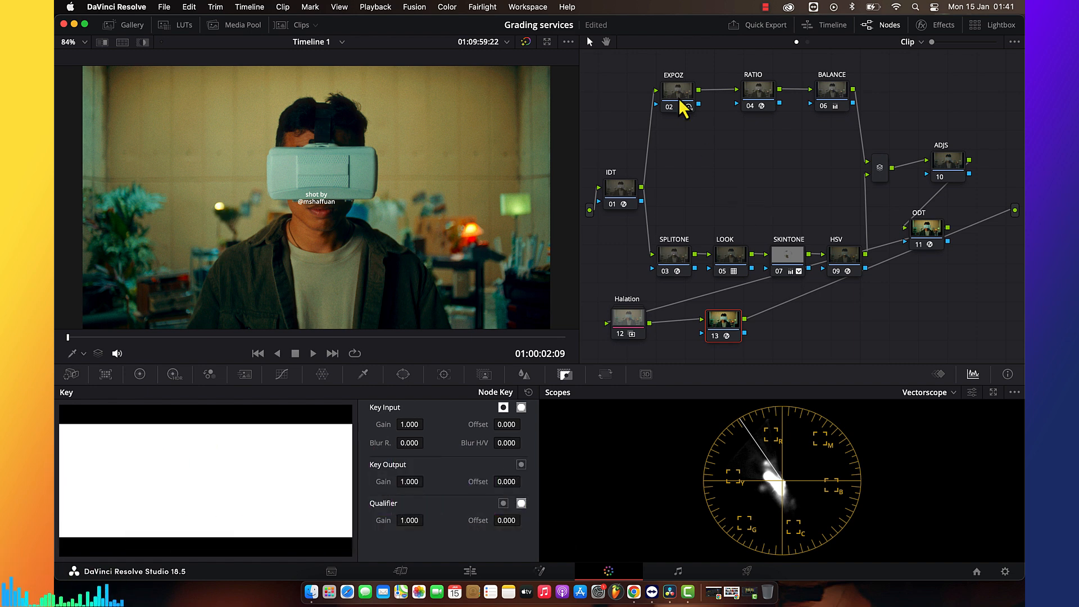
{"action": "left_click", "coordinate": [526, 42]}
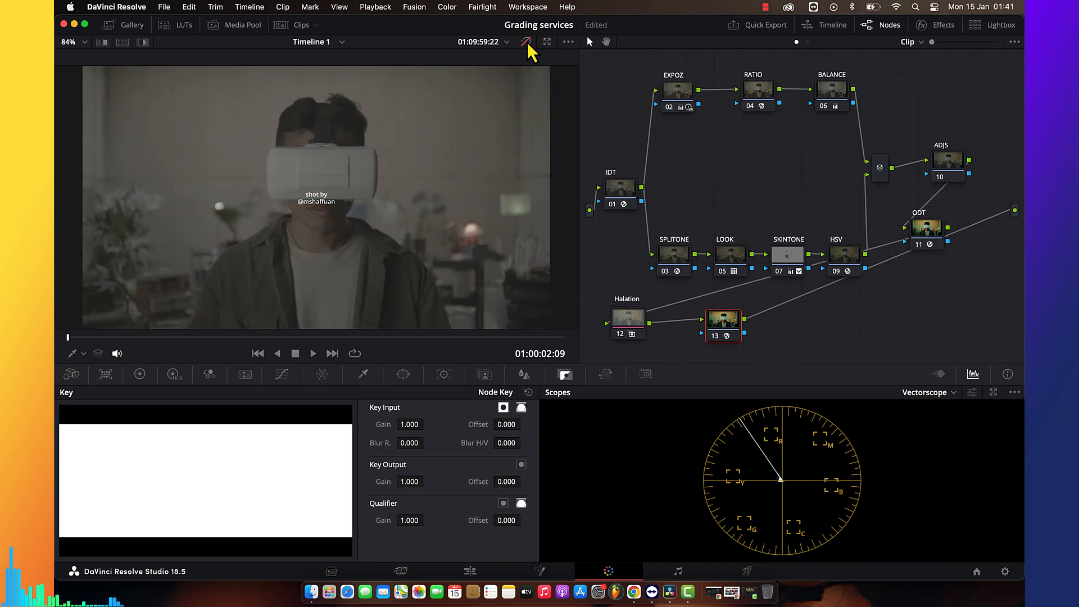
{"action": "left_click", "coordinate": [527, 43]}
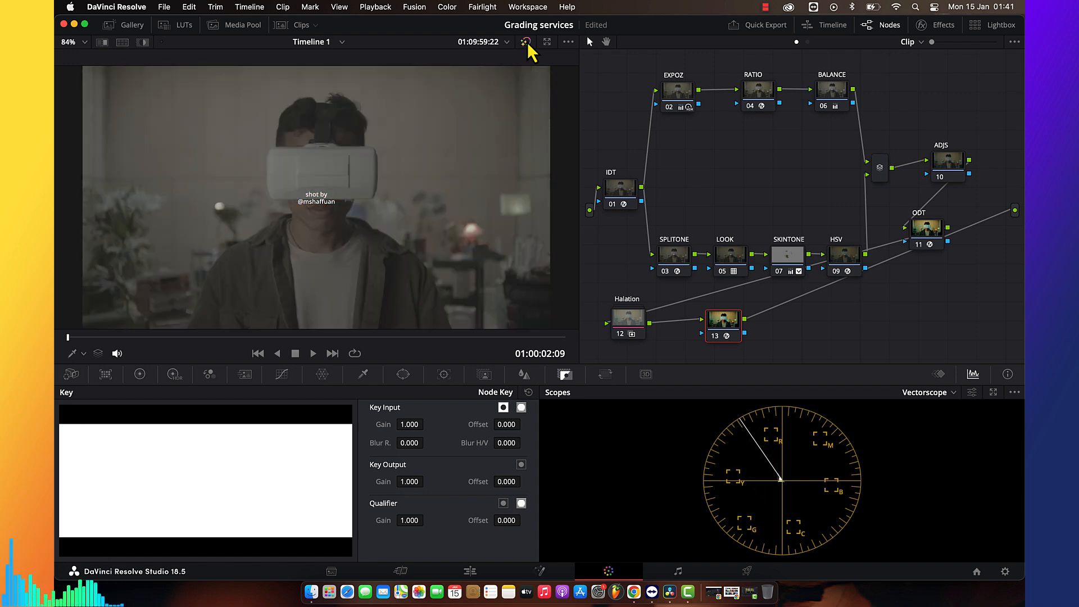